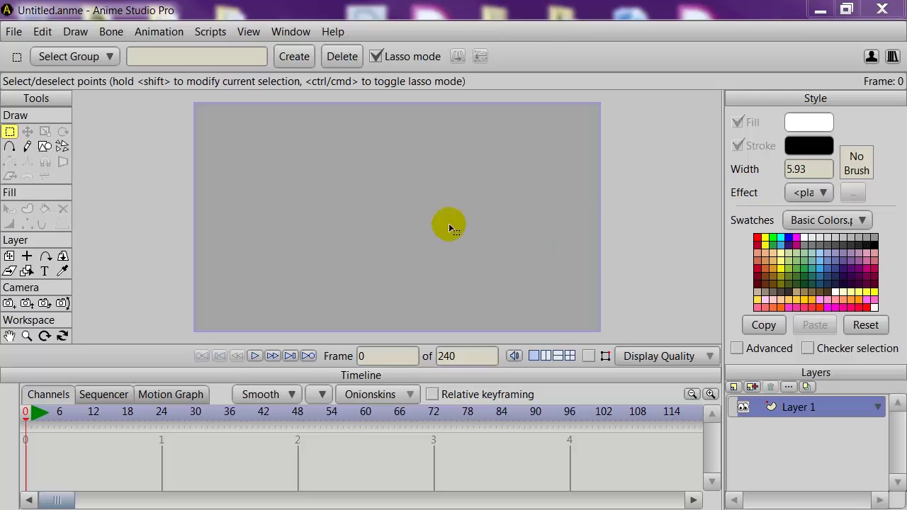
- Sketch the left half of a torso outline with the Add Point tool, running from the neck top down to the waist bottom
{"action": "left_click", "coordinate": [10, 147]}
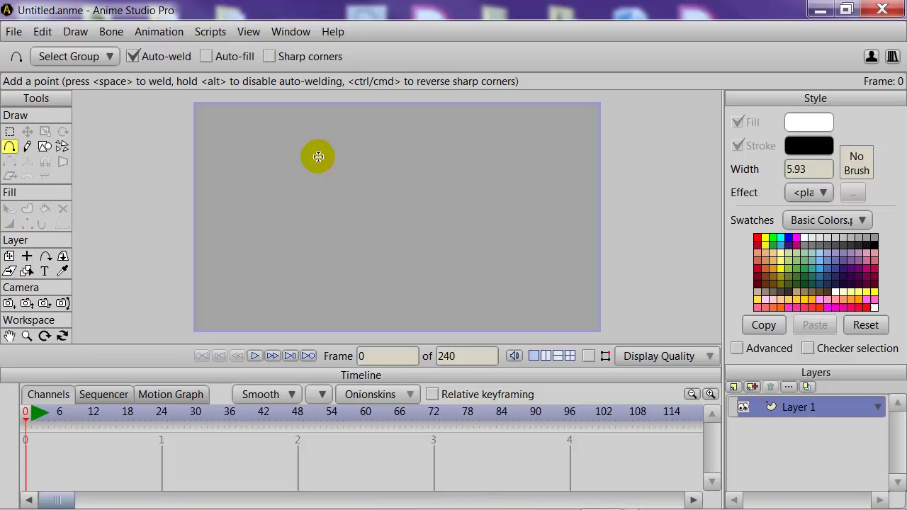
{"action": "left_click_drag", "start_coordinate": [442, 369], "coordinate": [451, 428]}
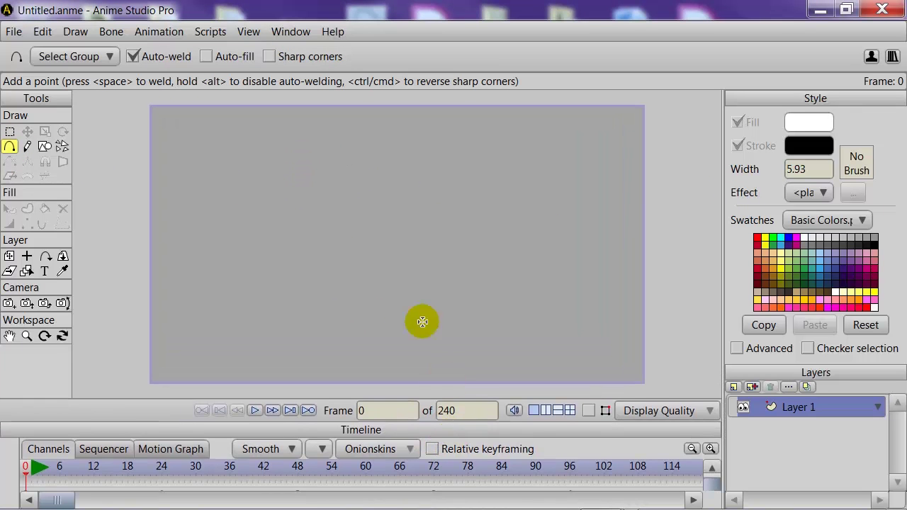
{"action": "left_click", "coordinate": [317, 176]}
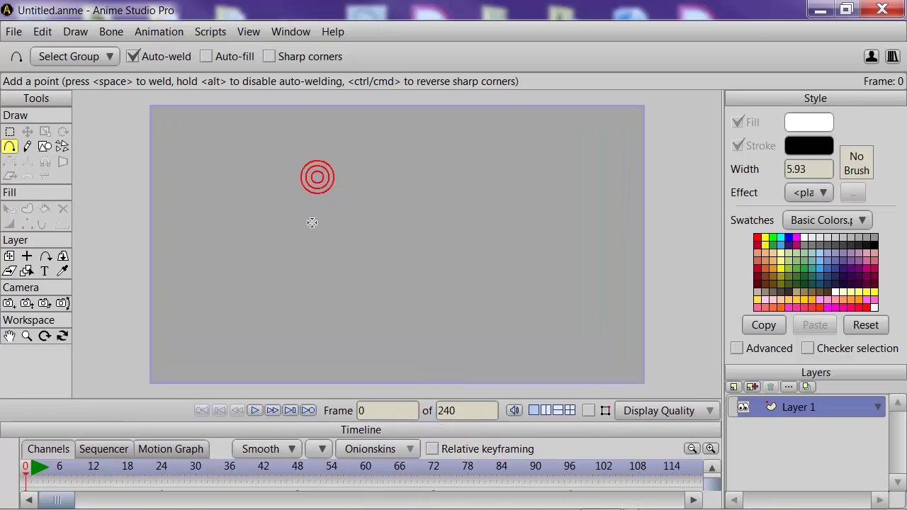
{"action": "left_click", "coordinate": [589, 410]}
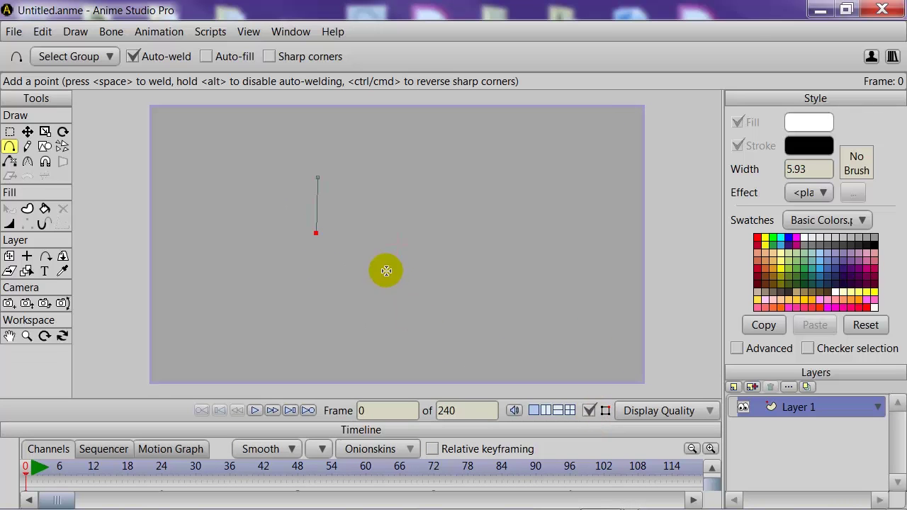
{"action": "mouse_move", "coordinate": [317, 234]}
{"action": "left_mouse_down"}
{"action": "mouse_move", "coordinate": [343, 273]}
{"action": "mouse_move", "coordinate": [343, 308]}
{"action": "mouse_move", "coordinate": [386, 320]}
{"action": "mouse_move", "coordinate": [380, 325]}
{"action": "left_mouse_up"}
{"action": "mouse_move", "coordinate": [317, 177]}
{"action": "left_mouse_down"}
{"action": "mouse_move", "coordinate": [355, 157]}
{"action": "mouse_move", "coordinate": [373, 123]}
{"action": "mouse_move", "coordinate": [395, 111]}
{"action": "left_mouse_up"}
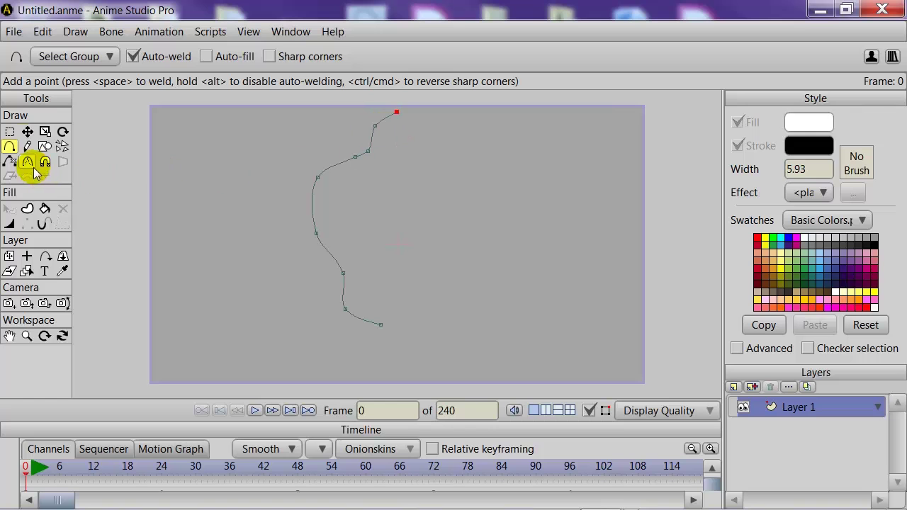
- Mirror a copy of the half outline onto the right side and weld the two halves together at the neck top and waist bottom
{"action": "left_click", "coordinate": [10, 132]}
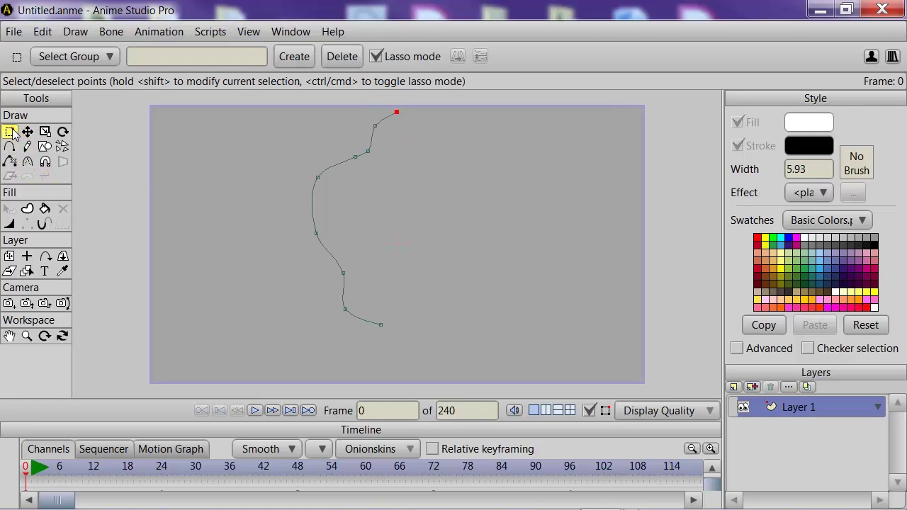
{"action": "double_click", "coordinate": [333, 168]}
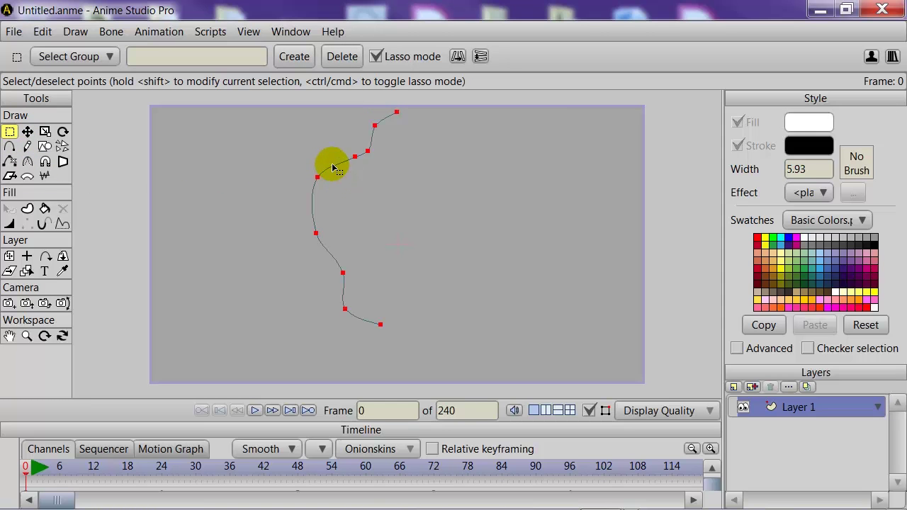
{"action": "key", "text": "t"}
{"action": "left_click", "coordinate": [582, 56]}
{"action": "left_click_drag", "start_coordinate": [401, 196], "coordinate": [486, 208]}
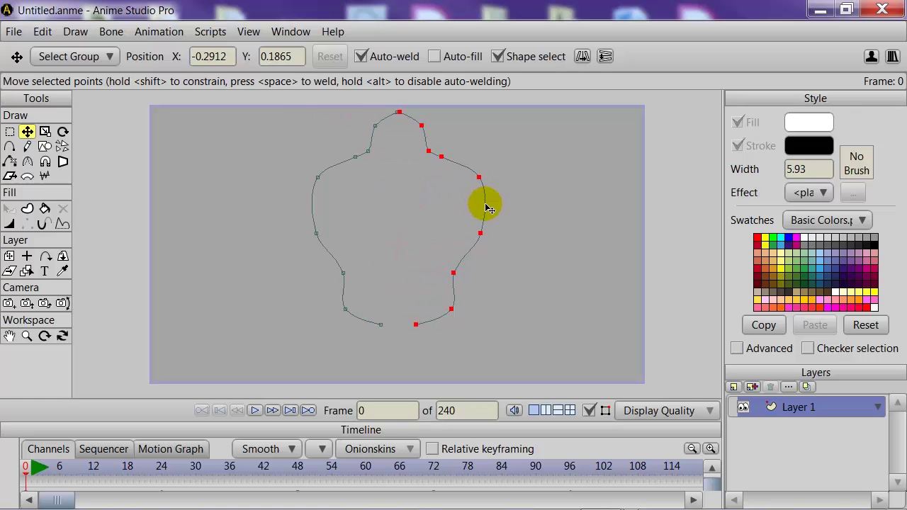
{"action": "left_click", "coordinate": [398, 112]}
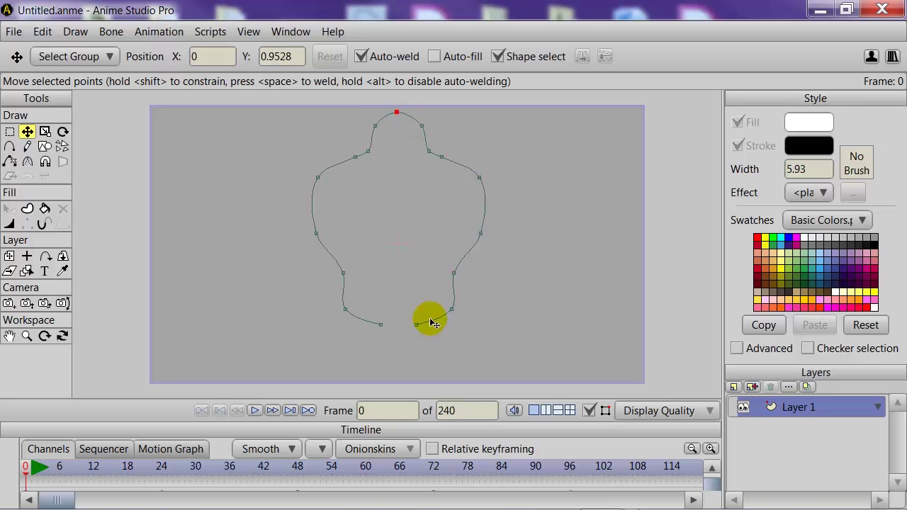
{"action": "mouse_move", "coordinate": [386, 327]}
{"action": "left_mouse_down"}
{"action": "mouse_move", "coordinate": [419, 327]}
{"action": "mouse_move", "coordinate": [389, 324]}
{"action": "left_mouse_up"}
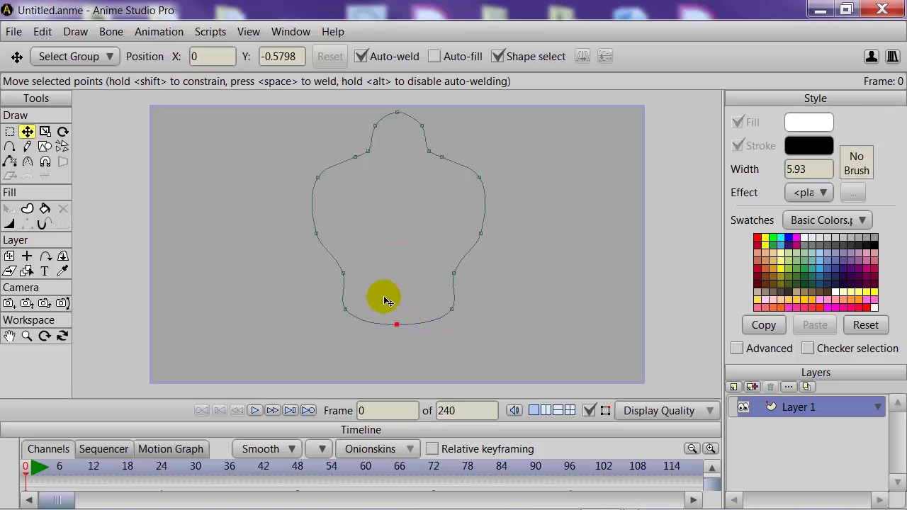
- Create a shape from the closed torso outline with a light orange fill and black stroke
{"action": "left_click", "coordinate": [27, 209]}
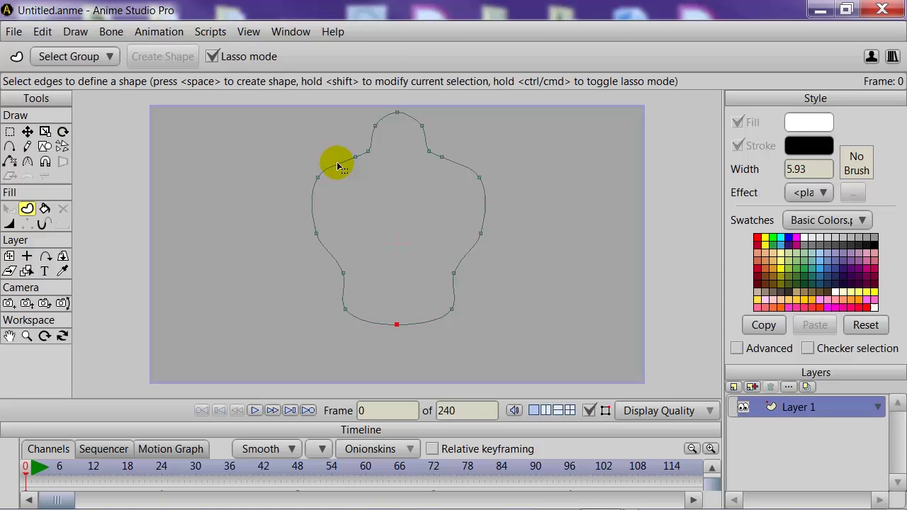
{"action": "left_click", "coordinate": [339, 166]}
{"action": "left_click", "coordinate": [772, 254]}
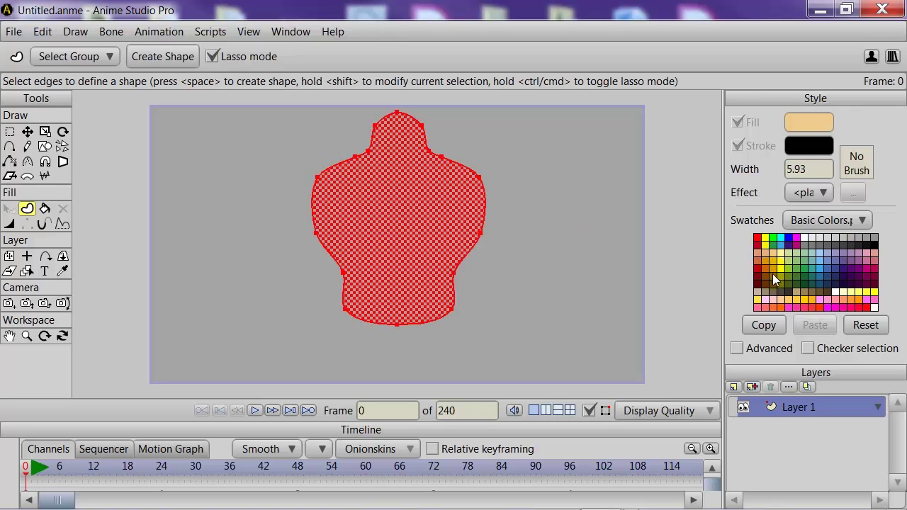
{"action": "left_click", "coordinate": [147, 57]}
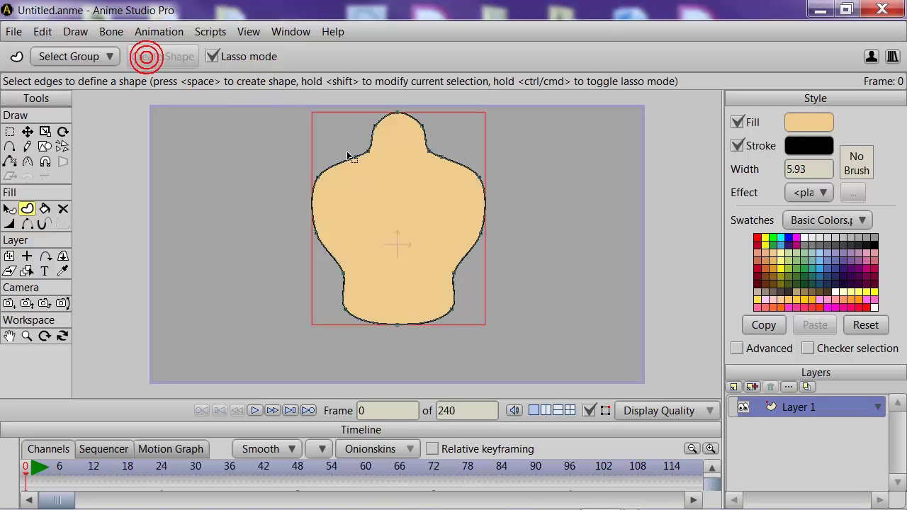
- Draw a curved chest line across the left half of the torso and create a stroke shape from it
{"action": "left_click", "coordinate": [9, 145]}
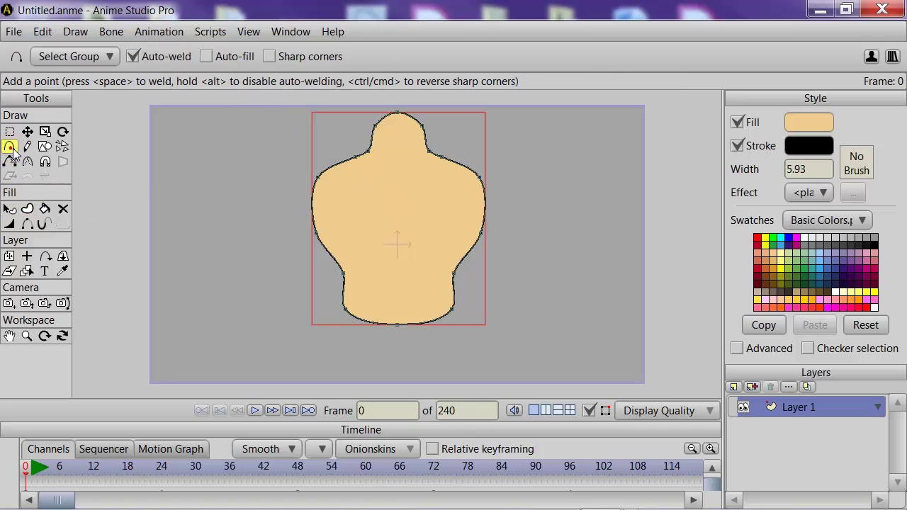
{"action": "mouse_move", "coordinate": [322, 210]}
{"action": "left_mouse_down"}
{"action": "mouse_move", "coordinate": [350, 235]}
{"action": "mouse_move", "coordinate": [400, 232]}
{"action": "left_mouse_up"}
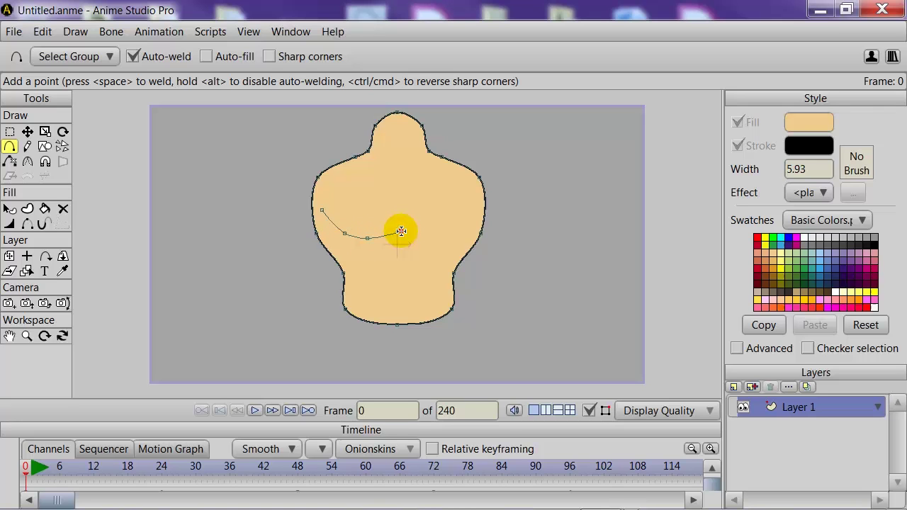
{"action": "left_click", "coordinate": [27, 208]}
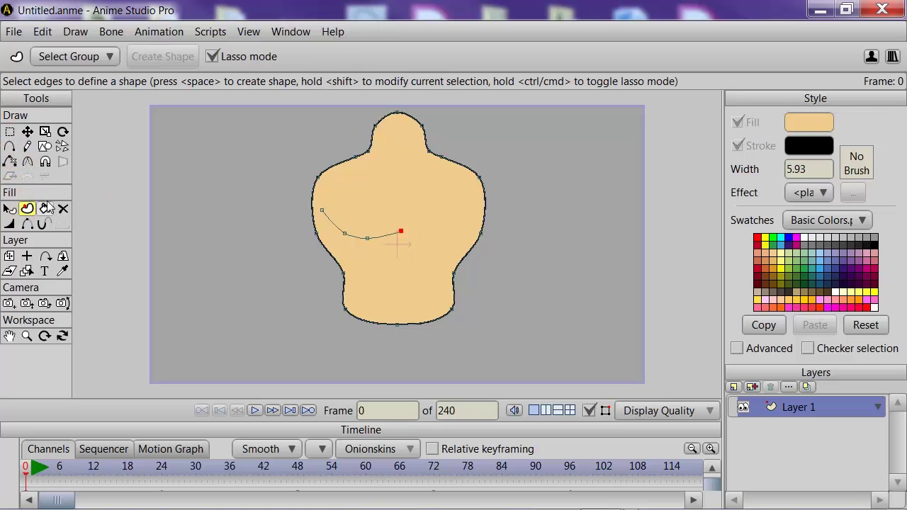
{"action": "left_click", "coordinate": [384, 234]}
{"action": "left_click", "coordinate": [156, 56]}
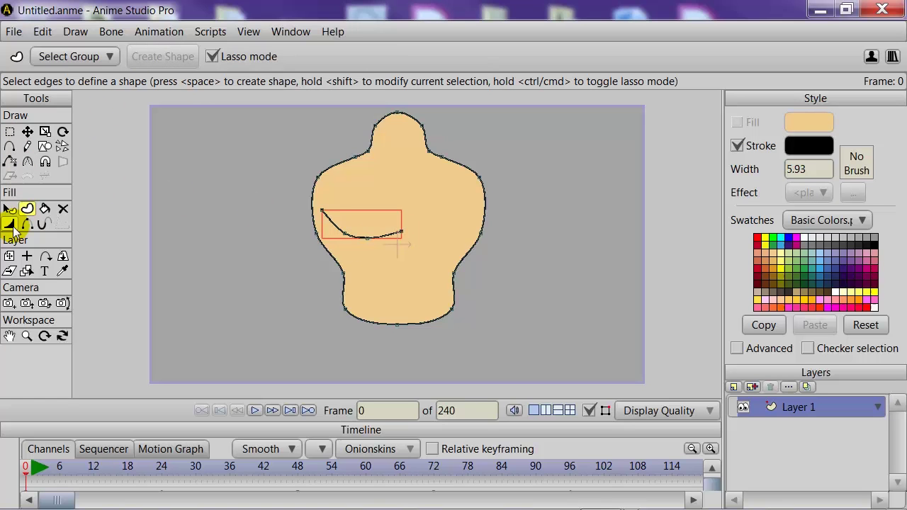
- Taper both ends of the left chest line to points with Stroke Exposure and add a curve point near its outer end
{"action": "left_click", "coordinate": [11, 225]}
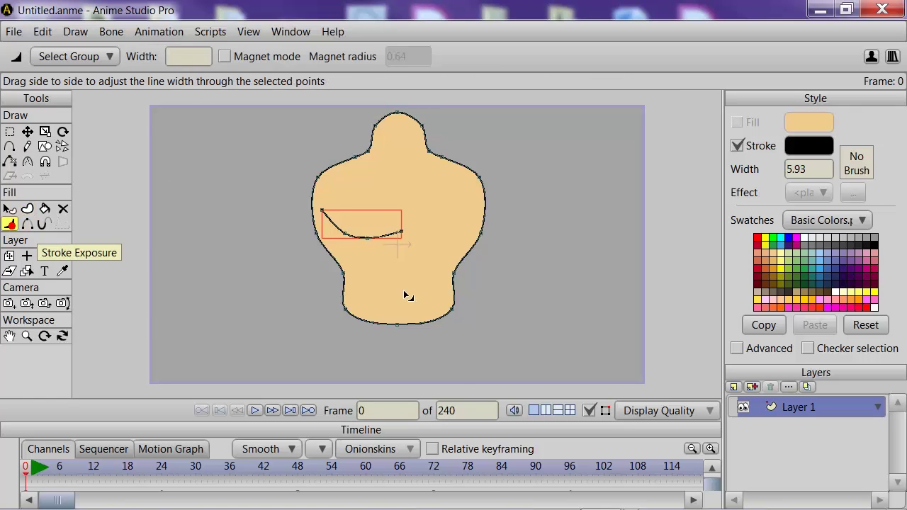
{"action": "scroll", "coordinate": [402, 287], "scroll_direction": "up", "scroll_amount": 5}
{"action": "left_click_drag", "start_coordinate": [411, 214], "coordinate": [340, 213]}
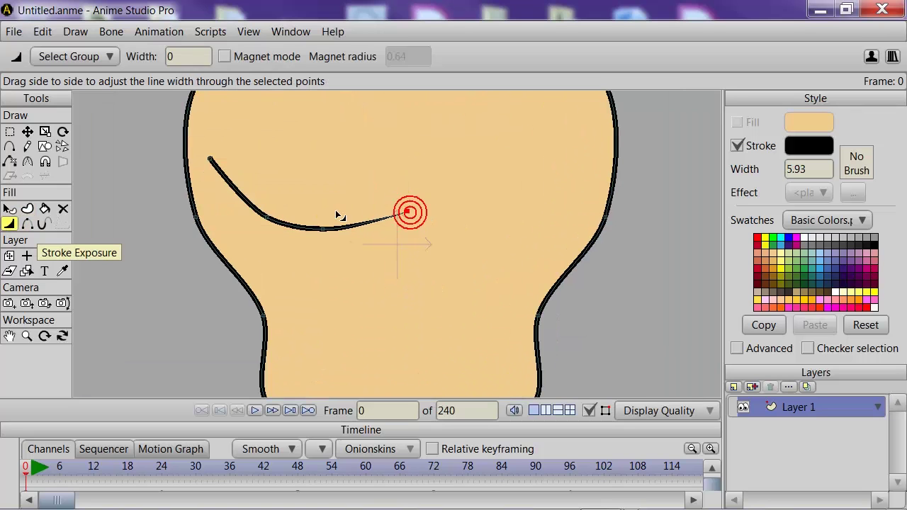
{"action": "left_click_drag", "start_coordinate": [209, 157], "coordinate": [150, 160]}
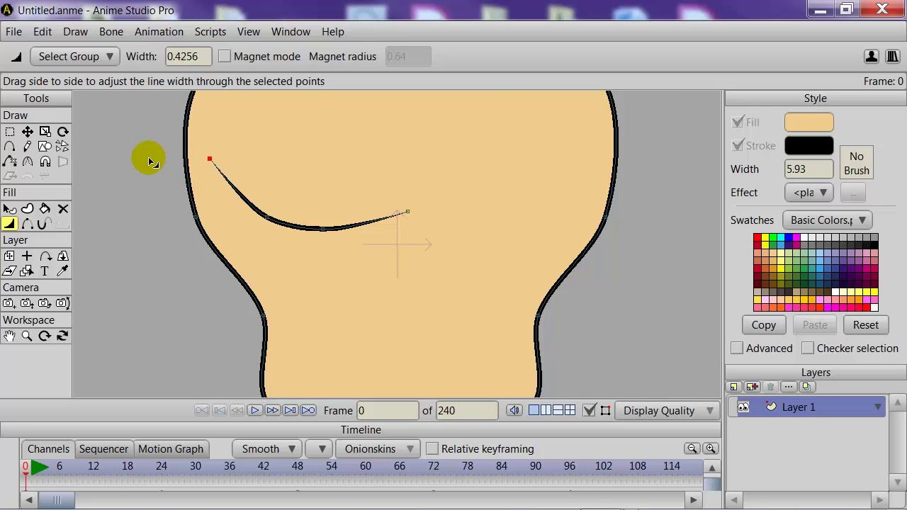
{"action": "left_click", "coordinate": [9, 146]}
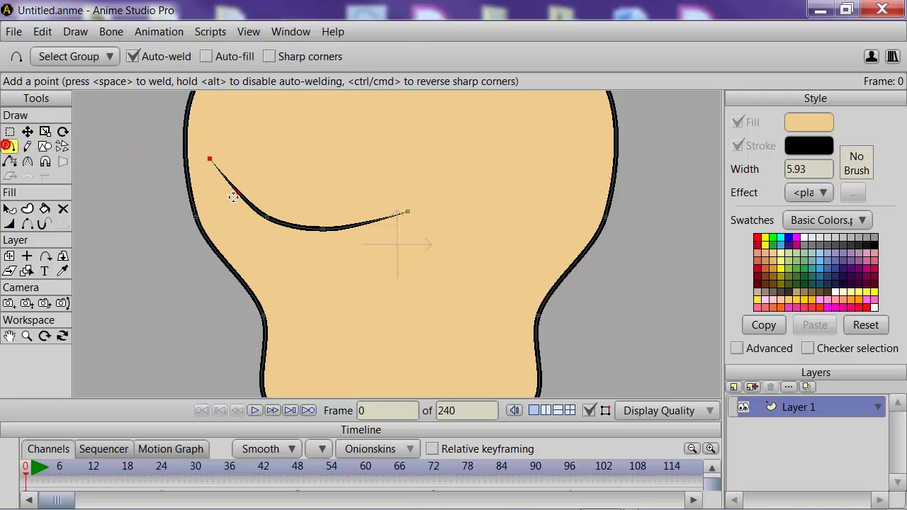
{"action": "left_click_drag", "start_coordinate": [239, 194], "coordinate": [237, 192]}
{"action": "scroll", "coordinate": [464, 230], "scroll_direction": "down", "scroll_amount": 2}
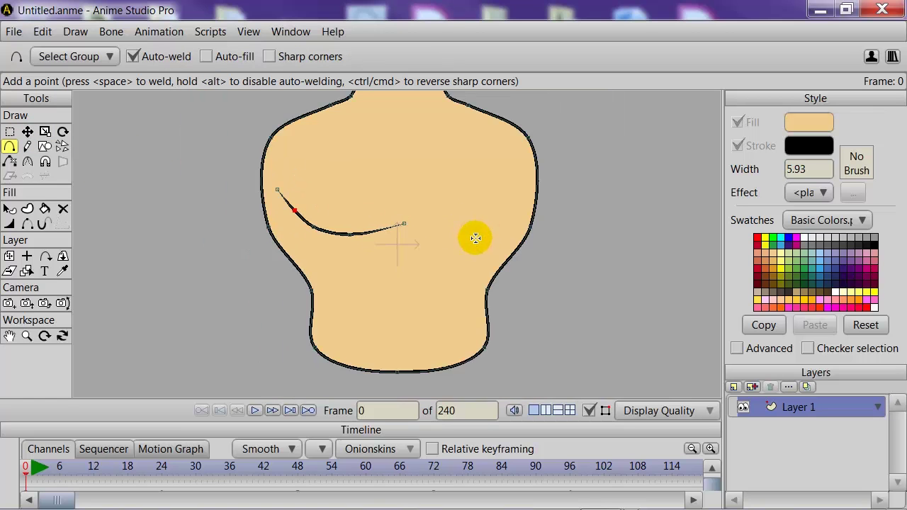
- Shift the inner end of the left chest line slightly outward, away from the torso's centre
{"action": "left_click", "coordinate": [27, 132]}
{"action": "left_click", "coordinate": [403, 224]}
{"action": "left_click_drag", "start_coordinate": [403, 224], "coordinate": [395, 226]}
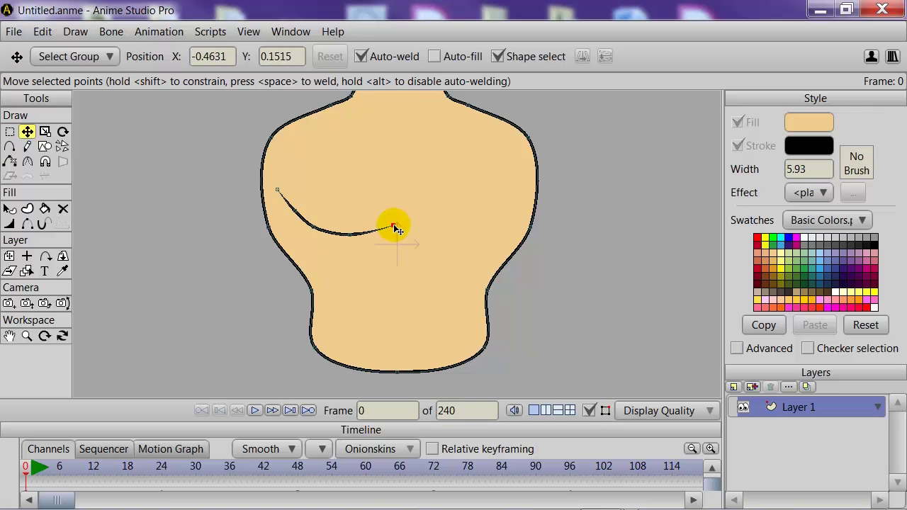
- Duplicate the chest line, flip the copy horizontally and place it on the right half of the torso
{"action": "double_click", "coordinate": [300, 224]}
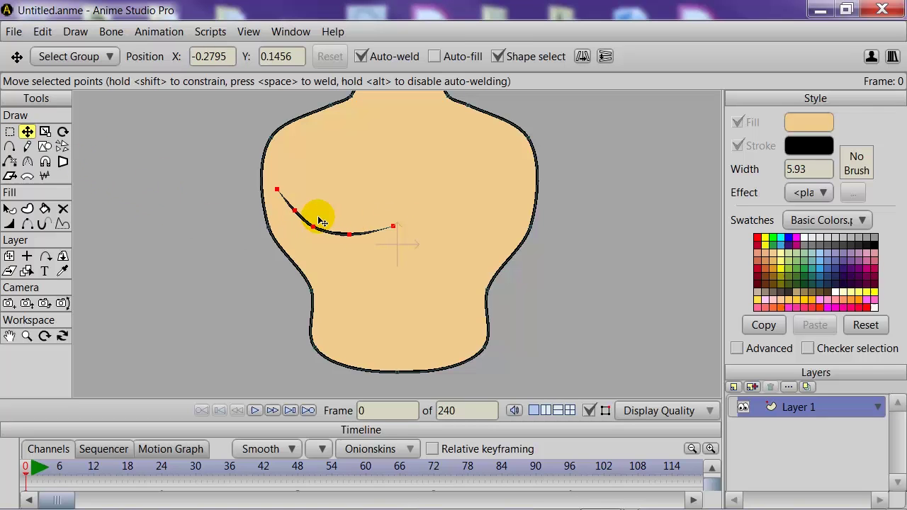
{"action": "left_click", "coordinate": [582, 56]}
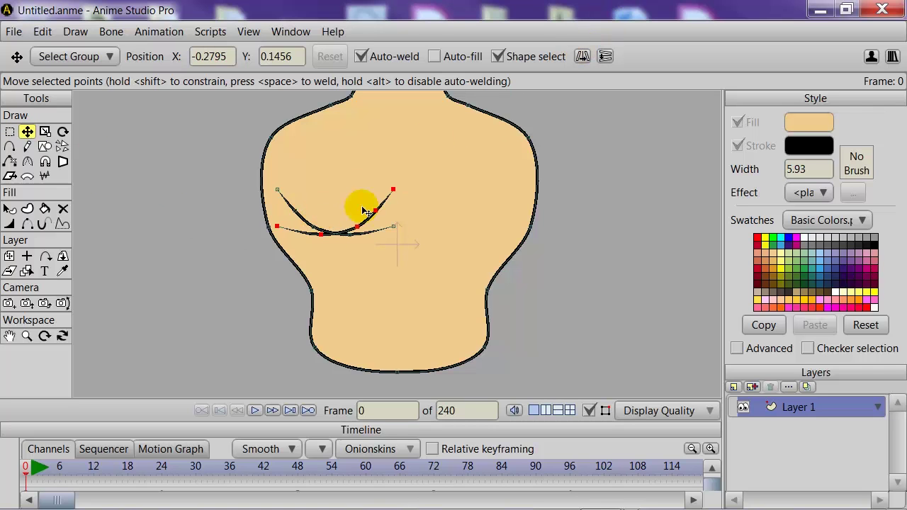
{"action": "left_click_drag", "start_coordinate": [381, 209], "coordinate": [512, 216]}
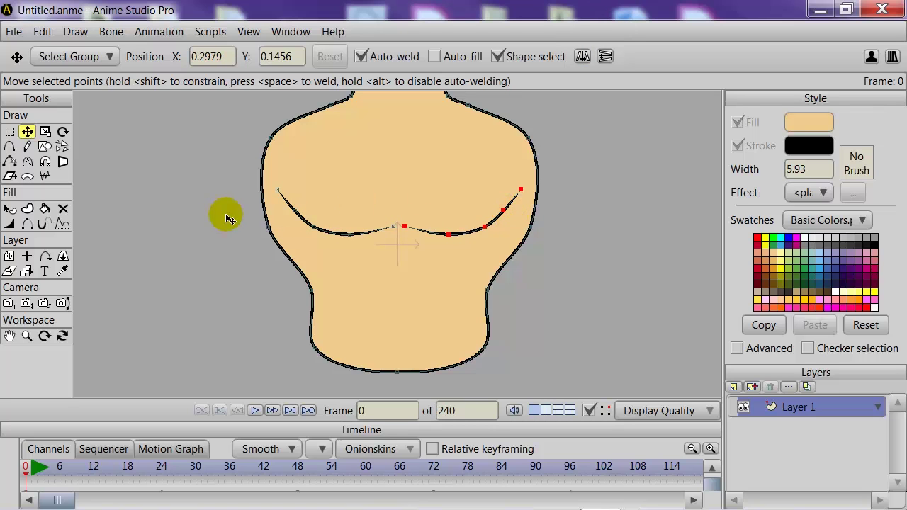
- Draw a wavy collarbone line from the left shoulder to the torso's centre and create a stroke shape from it
{"action": "left_click_drag", "start_coordinate": [142, 205], "coordinate": [164, 252]}
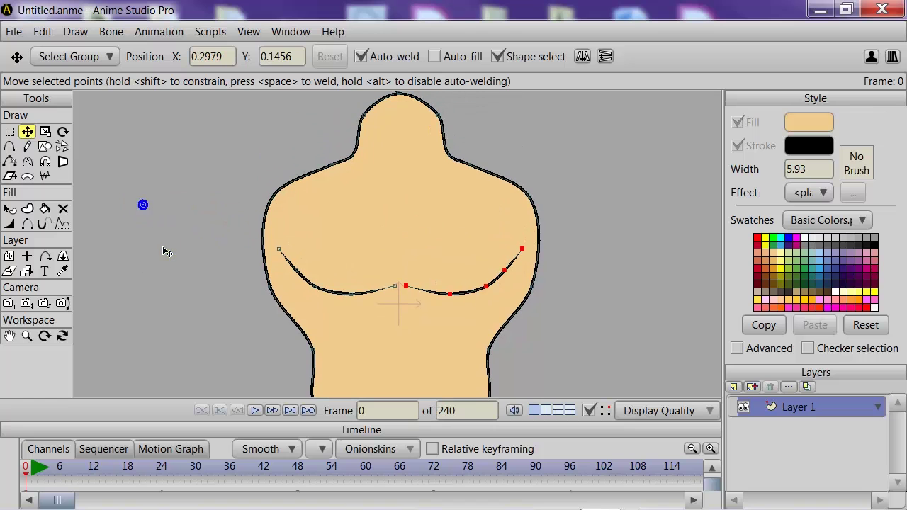
{"action": "left_click", "coordinate": [9, 146]}
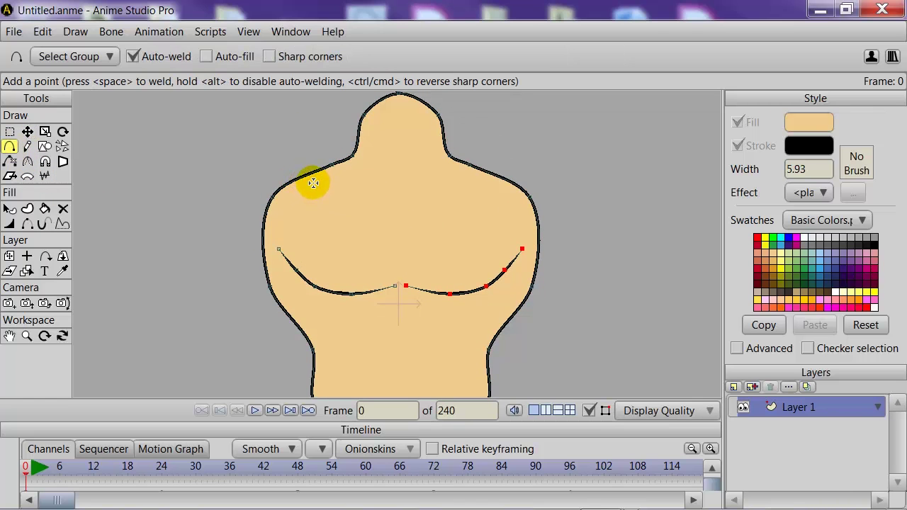
{"action": "left_click_drag", "start_coordinate": [313, 183], "coordinate": [398, 198]}
{"action": "left_click", "coordinate": [28, 209]}
{"action": "left_click", "coordinate": [374, 192]}
{"action": "left_click", "coordinate": [378, 192]}
{"action": "left_click", "coordinate": [173, 56]}
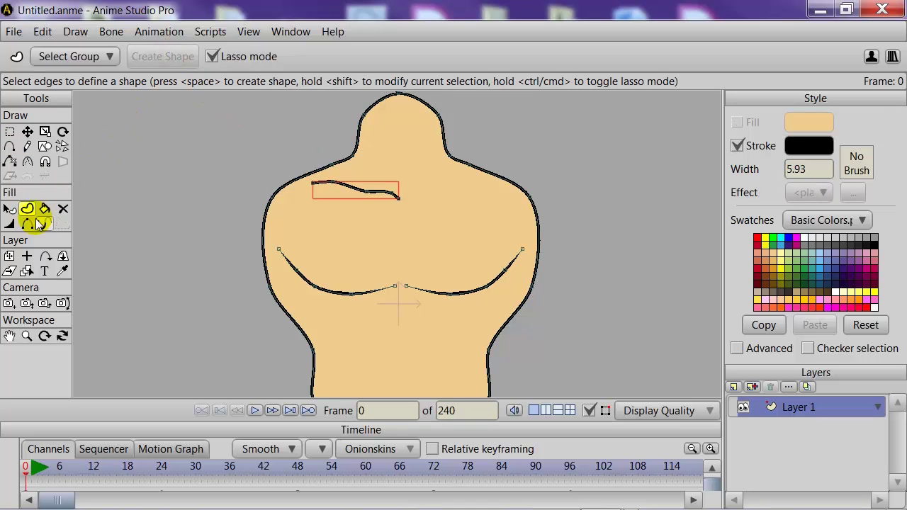
- Taper both ends of the collarbone line with Stroke Exposure
{"action": "left_click", "coordinate": [9, 224]}
{"action": "scroll", "coordinate": [197, 251], "scroll_direction": "up", "scroll_amount": 3}
{"action": "left_click_drag", "start_coordinate": [400, 148], "coordinate": [333, 163]}
{"action": "mouse_move", "coordinate": [220, 118]}
{"action": "left_mouse_down"}
{"action": "mouse_move", "coordinate": [211, 120]}
{"action": "mouse_move", "coordinate": [225, 117]}
{"action": "left_mouse_up"}
- Turn off Auto-weld and reposition the collarbone line's outer end closer to the shoulder edge, adjusting its middle point slightly
{"action": "left_click", "coordinate": [27, 132]}
{"action": "scroll", "coordinate": [227, 186], "scroll_direction": "down", "scroll_amount": 2}
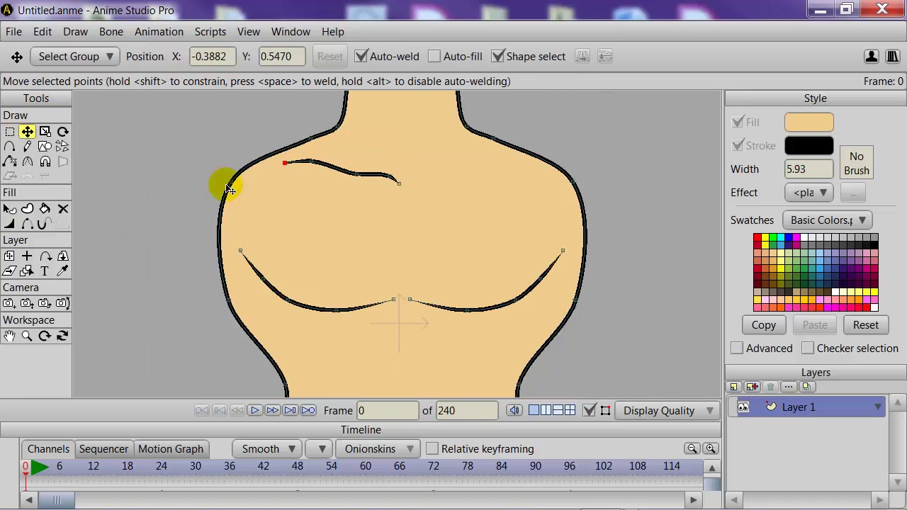
{"action": "left_click_drag", "start_coordinate": [226, 186], "coordinate": [266, 193]}
{"action": "left_click_drag", "start_coordinate": [324, 170], "coordinate": [316, 168]}
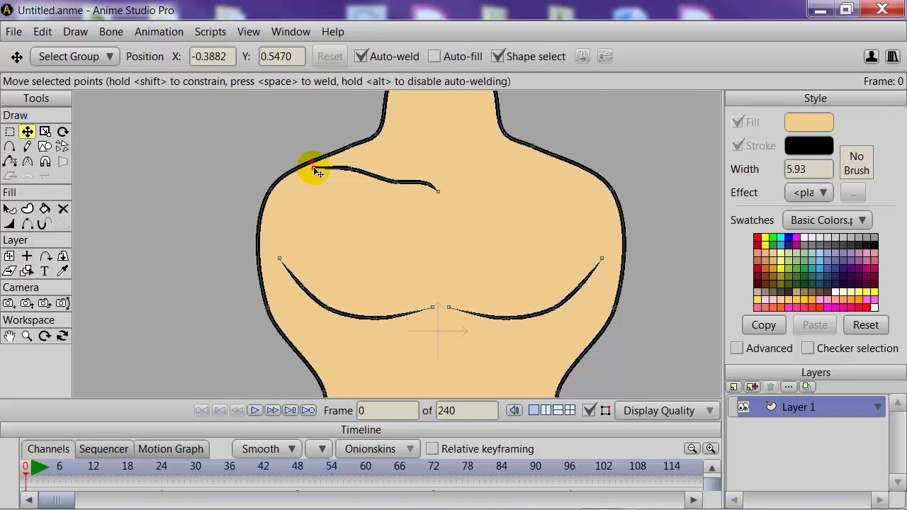
{"action": "mouse_move", "coordinate": [316, 170]}
{"action": "left_mouse_down"}
{"action": "mouse_move", "coordinate": [311, 162]}
{"action": "mouse_move", "coordinate": [314, 173]}
{"action": "left_mouse_up"}
{"action": "left_click", "coordinate": [360, 56]}
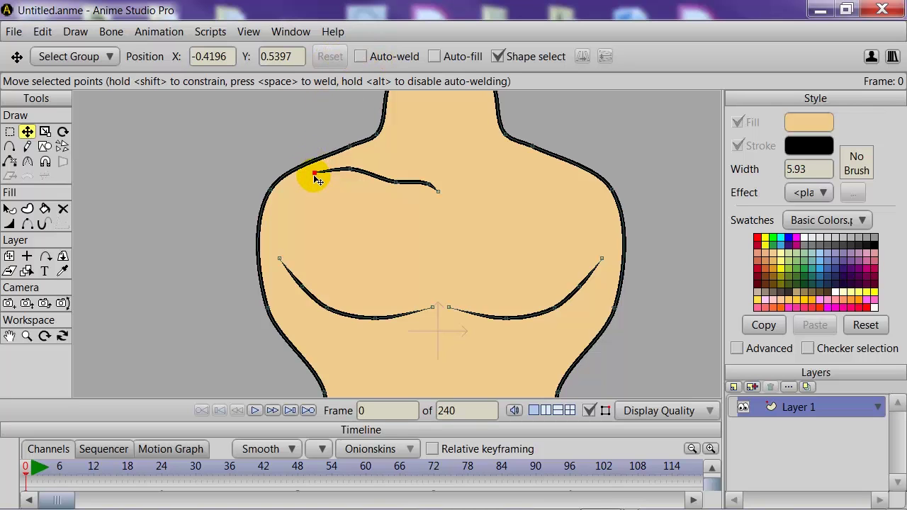
{"action": "left_click_drag", "start_coordinate": [313, 173], "coordinate": [305, 170]}
{"action": "left_click", "coordinate": [397, 184]}
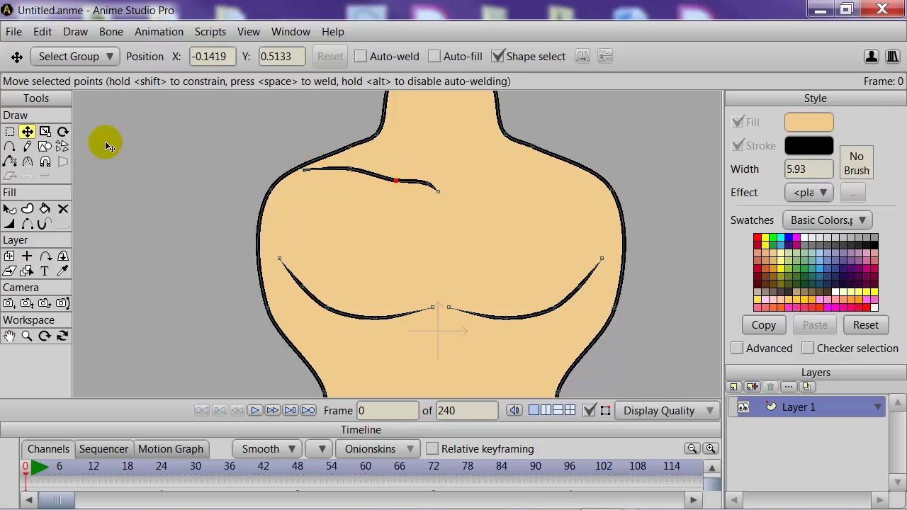
- Duplicate the left collarbone line, flip the copy horizontally and place it on the right half of the torso
{"action": "left_click", "coordinate": [10, 132]}
{"action": "double_click", "coordinate": [416, 188]}
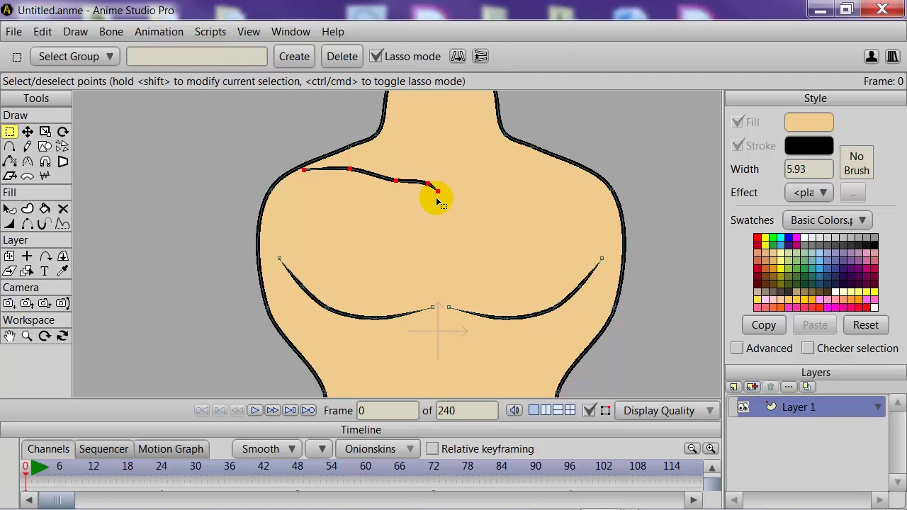
{"action": "key", "text": "t"}
{"action": "left_click", "coordinate": [582, 57]}
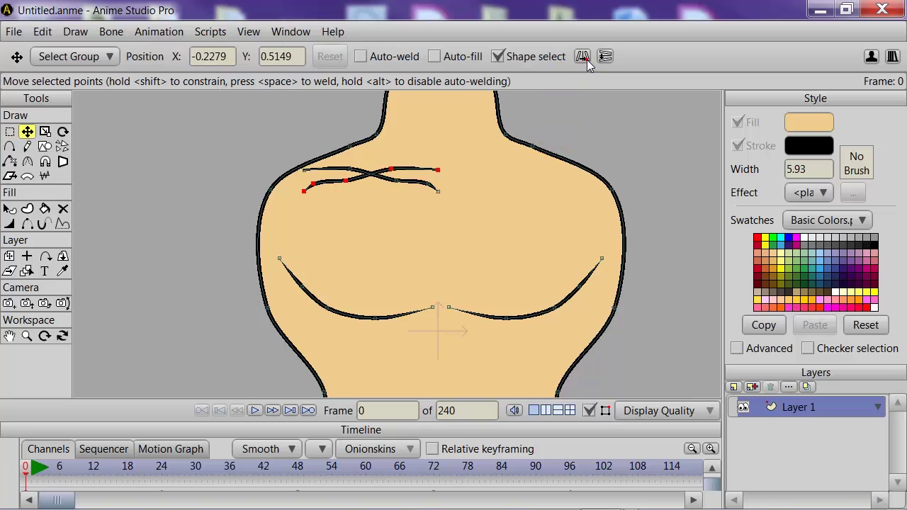
{"action": "left_click_drag", "start_coordinate": [415, 172], "coordinate": [562, 185]}
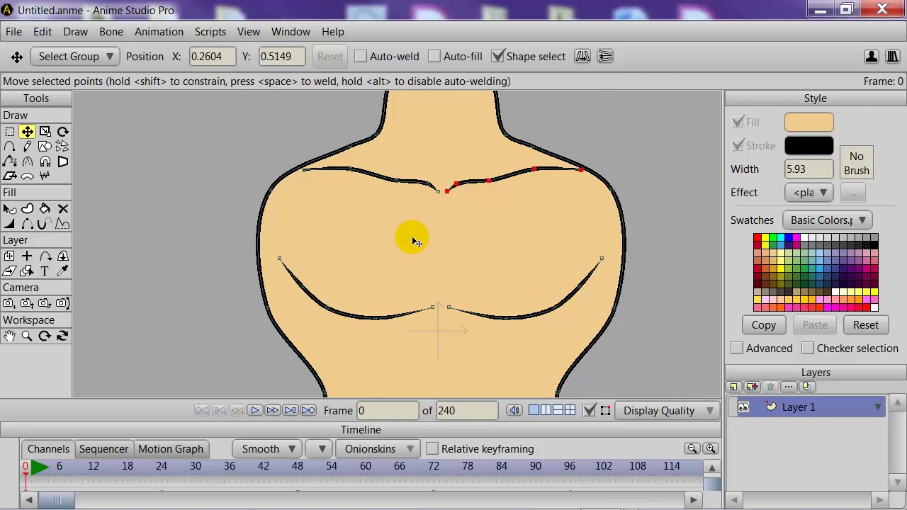
- Draw a wavy rib line from just below the chest's centre down and out to the torso's left edge
{"action": "scroll", "coordinate": [457, 290], "scroll_direction": "down", "scroll_amount": 3}
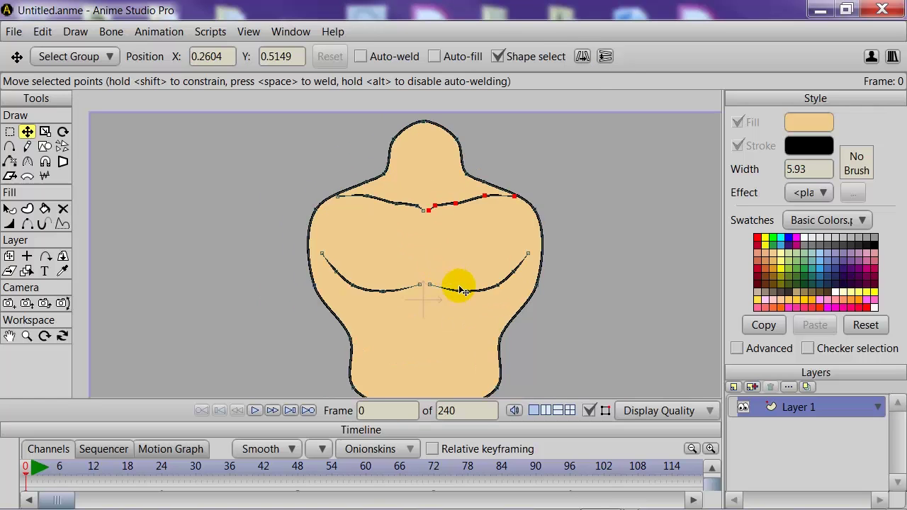
{"action": "left_click", "coordinate": [10, 146]}
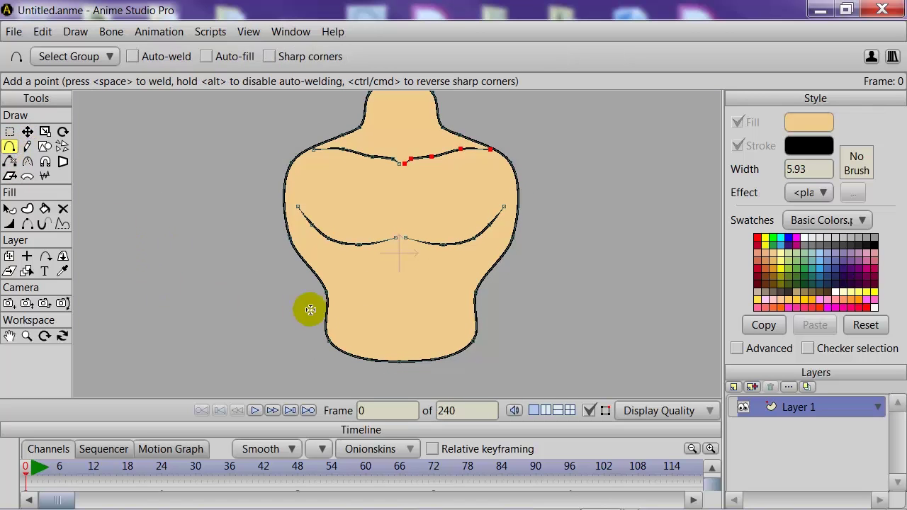
{"action": "scroll", "coordinate": [395, 271], "scroll_direction": "up", "scroll_amount": 2}
{"action": "mouse_move", "coordinate": [424, 277]}
{"action": "left_mouse_down"}
{"action": "mouse_move", "coordinate": [470, 230]}
{"action": "mouse_move", "coordinate": [438, 201]}
{"action": "mouse_move", "coordinate": [452, 204]}
{"action": "mouse_move", "coordinate": [429, 233]}
{"action": "left_mouse_up"}
{"action": "left_click", "coordinate": [411, 238]}
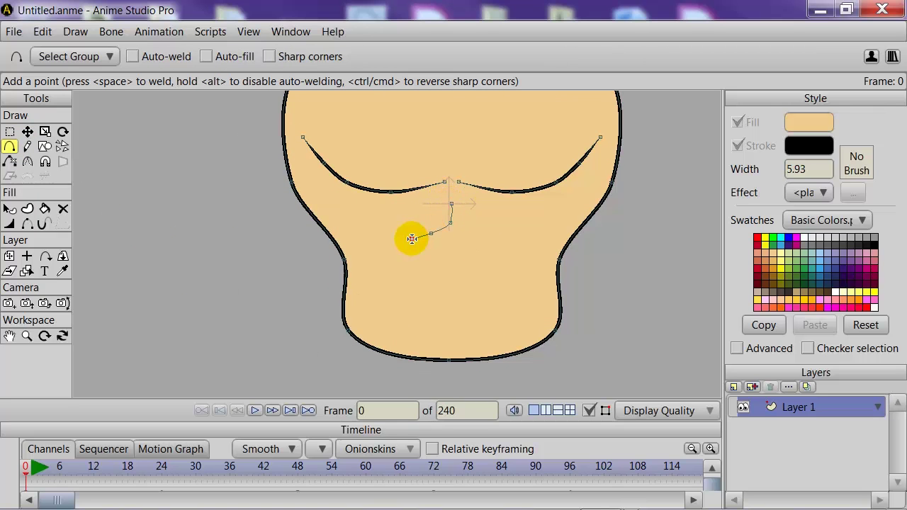
{"action": "left_click", "coordinate": [390, 257]}
{"action": "left_click", "coordinate": [364, 259]}
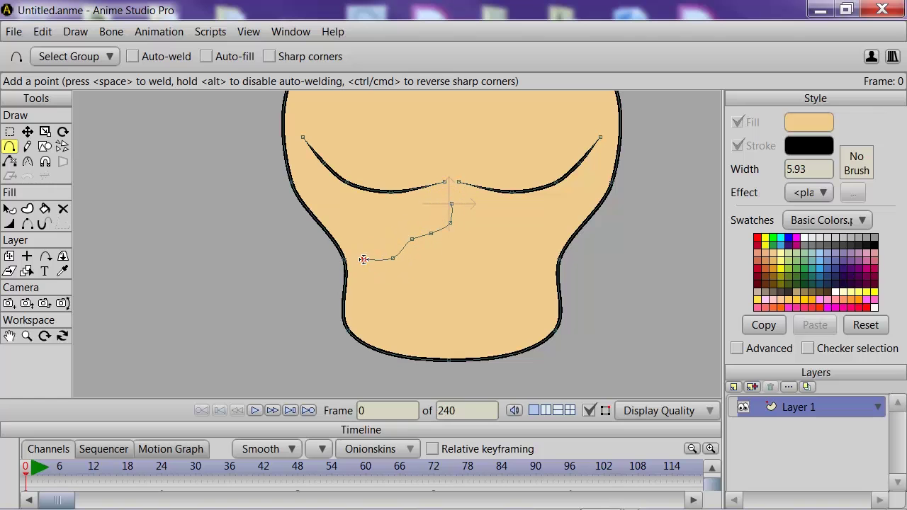
{"action": "left_click", "coordinate": [345, 247]}
{"action": "left_click_drag", "start_coordinate": [334, 228], "coordinate": [332, 227]}
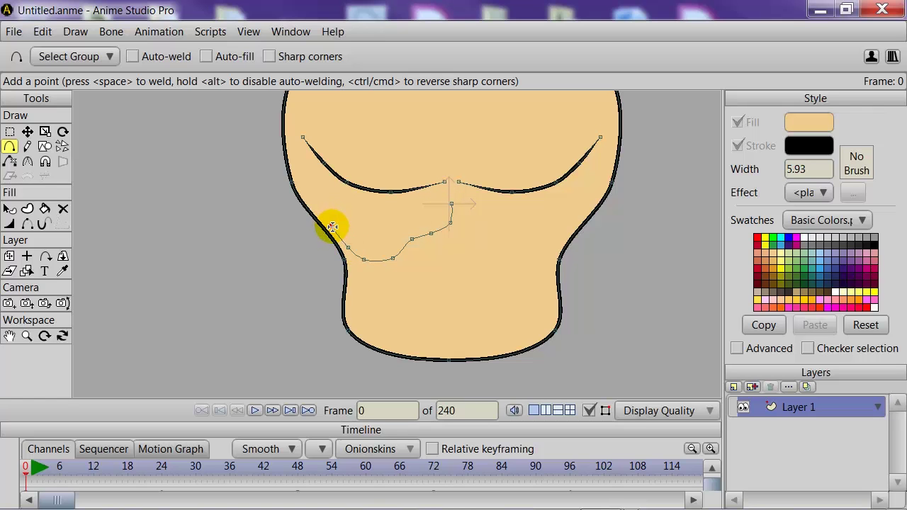
- Create a stroke shape from the whole left rib line
{"action": "left_click", "coordinate": [27, 208]}
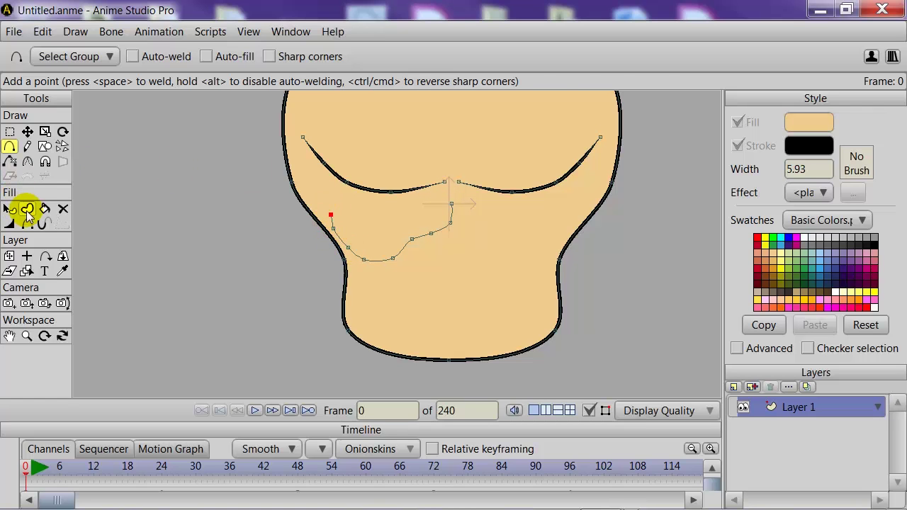
{"action": "left_click", "coordinate": [442, 225]}
{"action": "left_click", "coordinate": [443, 228]}
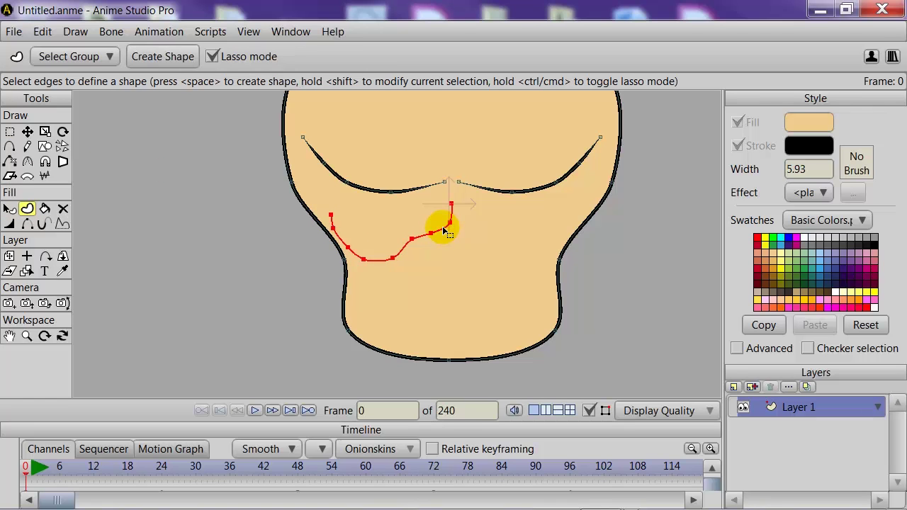
{"action": "key", "text": "space"}
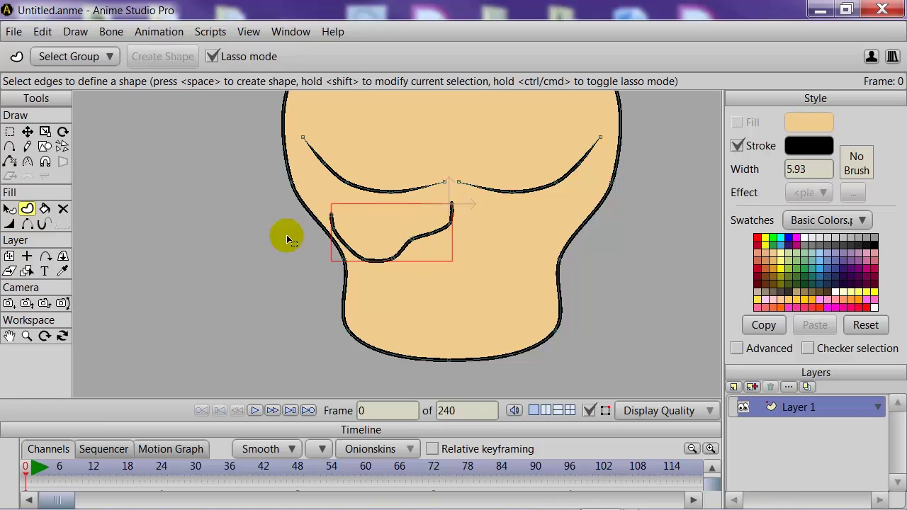
- Taper both ends of the left rib line with Line Width and slightly thin the points near its outer end
{"action": "left_click", "coordinate": [10, 223]}
{"action": "left_click", "coordinate": [451, 206]}
{"action": "left_click_drag", "start_coordinate": [451, 204], "coordinate": [252, 226]}
{"action": "left_click_drag", "start_coordinate": [332, 215], "coordinate": [113, 242]}
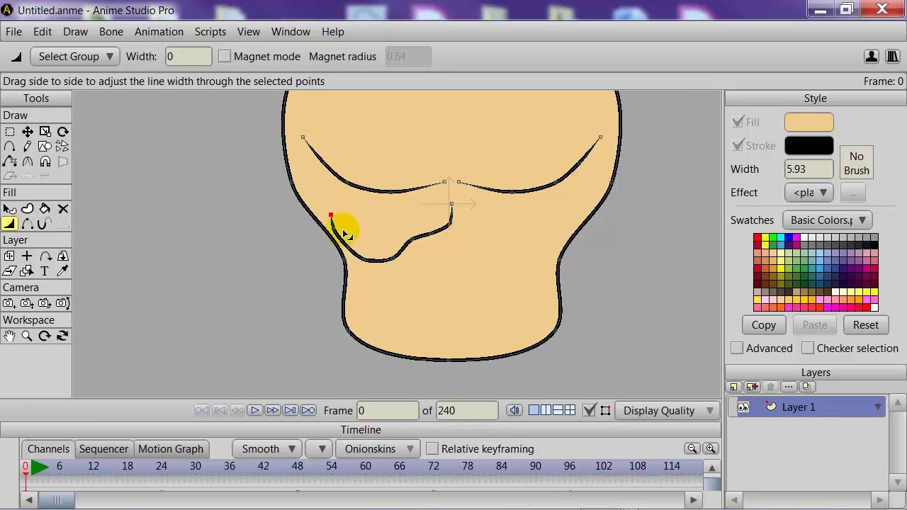
{"action": "mouse_move", "coordinate": [332, 229]}
{"action": "left_mouse_down"}
{"action": "mouse_move", "coordinate": [347, 249]}
{"action": "mouse_move", "coordinate": [333, 247]}
{"action": "mouse_move", "coordinate": [411, 263]}
{"action": "mouse_move", "coordinate": [329, 241]}
{"action": "left_mouse_up"}
- Duplicate the rib line, flip the copy horizontally and place it on the right so both meet at the centre
{"action": "left_click", "coordinate": [10, 131]}
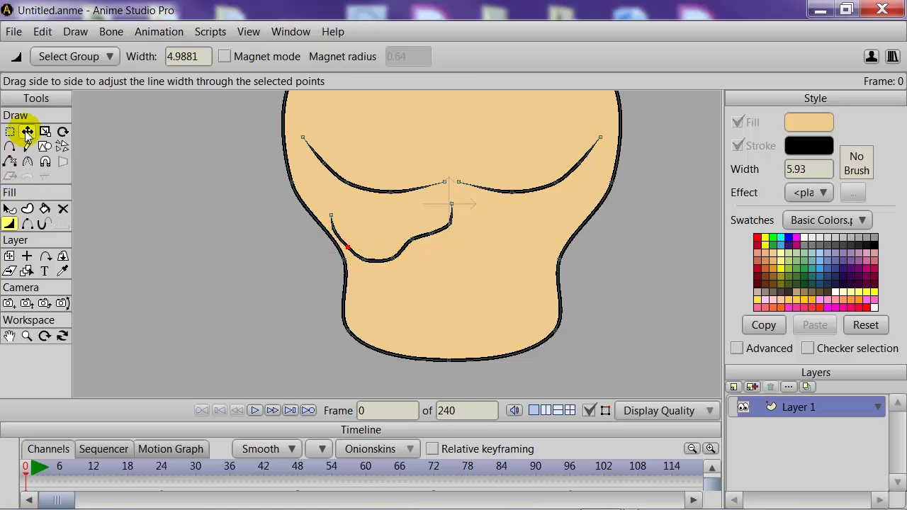
{"action": "double_click", "coordinate": [437, 234]}
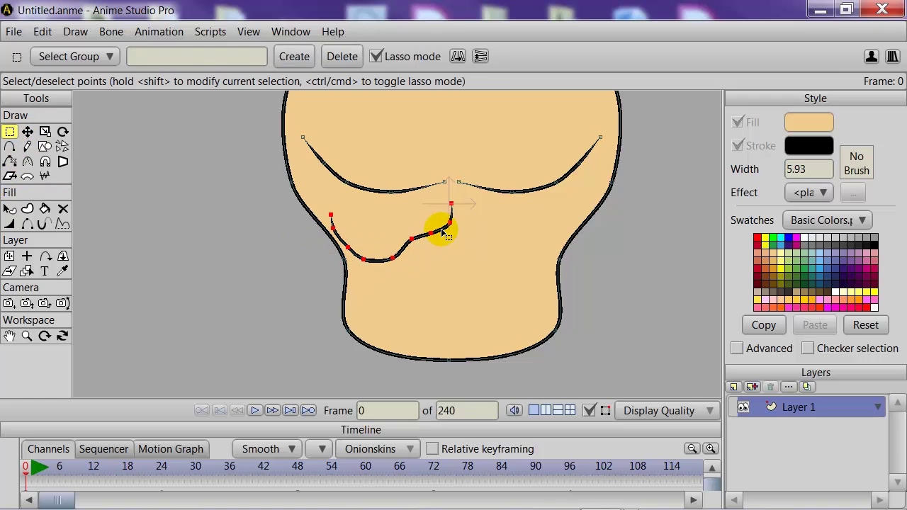
{"action": "key", "text": "t"}
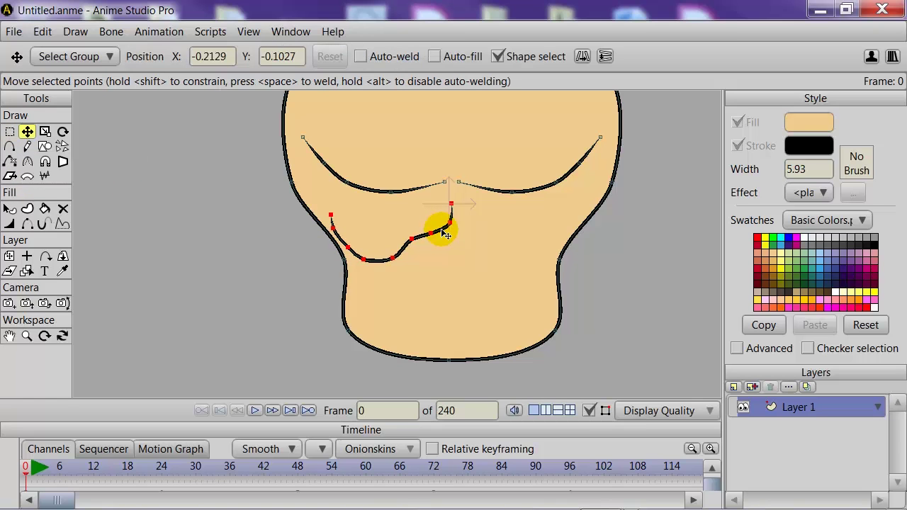
{"action": "left_click", "coordinate": [582, 56]}
{"action": "left_click_drag", "start_coordinate": [443, 243], "coordinate": [564, 248]}
{"action": "scroll", "coordinate": [502, 233], "scroll_direction": "up", "scroll_amount": 1}
{"action": "scroll", "coordinate": [503, 232], "scroll_direction": "down", "scroll_amount": 3}
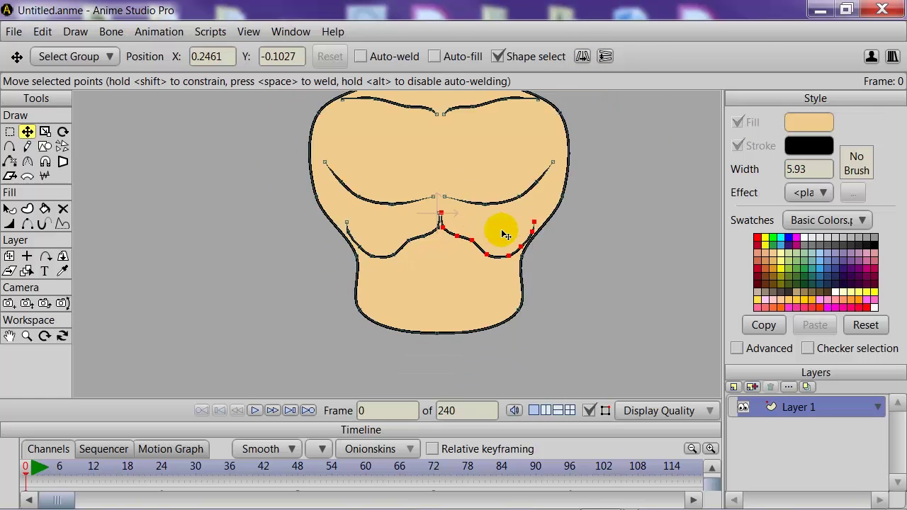
- Draw a short curved abdominal line below the left rib line and create a stroke shape from it
{"action": "left_click", "coordinate": [9, 146]}
{"action": "scroll", "coordinate": [146, 205], "scroll_direction": "up", "scroll_amount": 2}
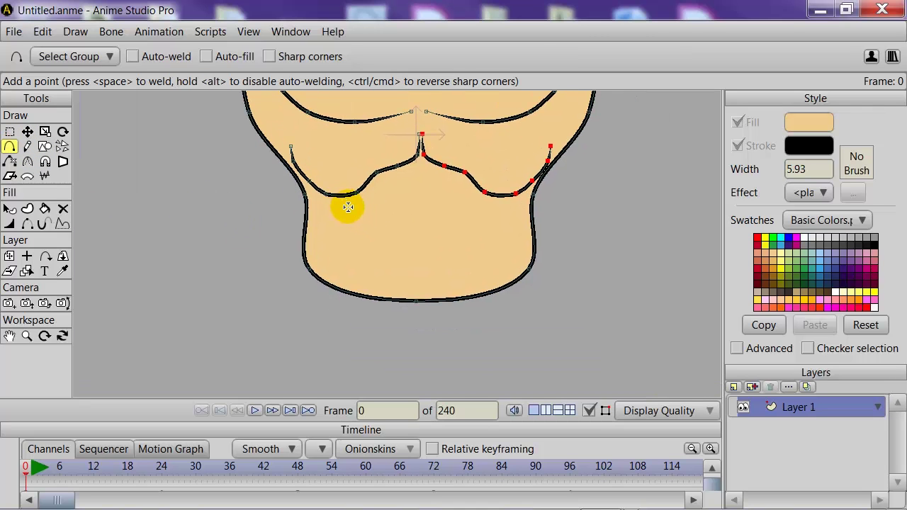
{"action": "left_click_drag", "start_coordinate": [347, 206], "coordinate": [369, 283]}
{"action": "left_click", "coordinate": [27, 209]}
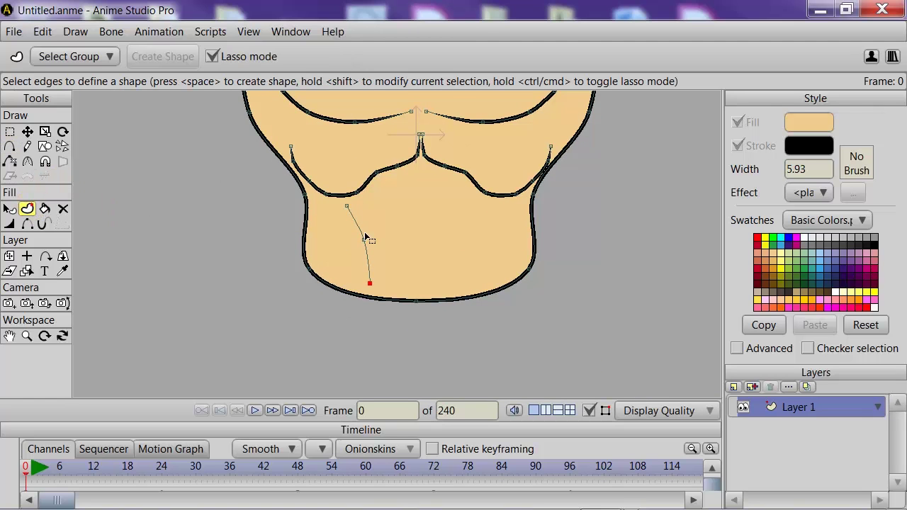
{"action": "left_click", "coordinate": [360, 230]}
{"action": "key", "text": "space"}
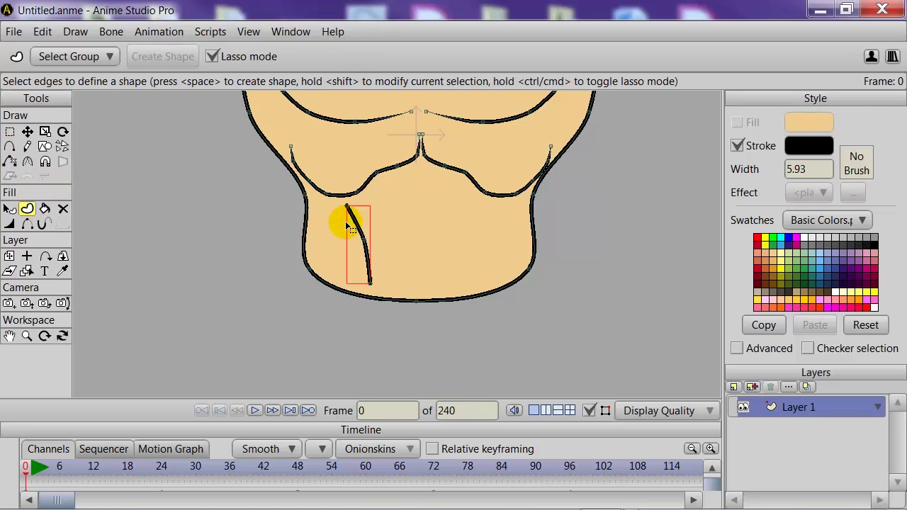
- Taper the upper and lower ends of the left abdominal line with Line Width
{"action": "left_click", "coordinate": [10, 224]}
{"action": "left_click_drag", "start_coordinate": [346, 207], "coordinate": [299, 234]}
{"action": "left_click_drag", "start_coordinate": [370, 283], "coordinate": [315, 301]}
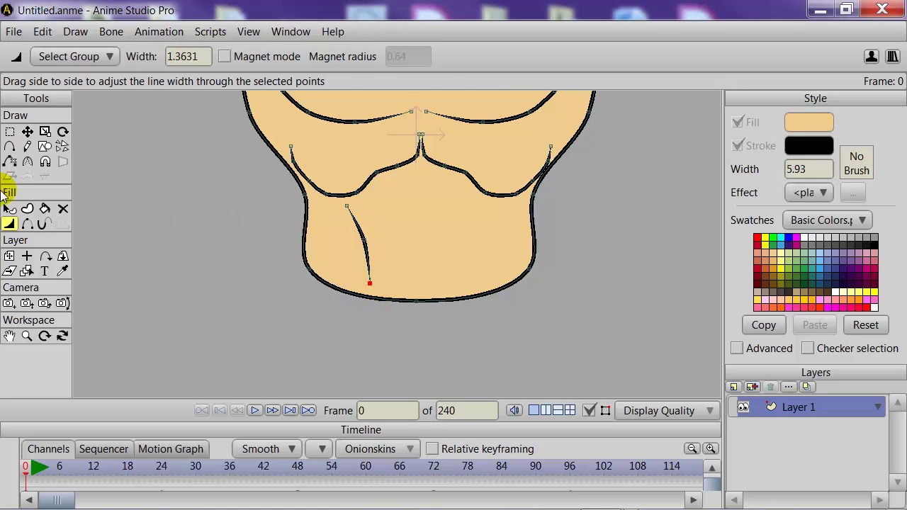
- Duplicate the abdominal line, flip the copy horizontally and place it on the right side of the abdomen
{"action": "left_click", "coordinate": [10, 131]}
{"action": "left_click", "coordinate": [358, 226]}
{"action": "left_click", "coordinate": [358, 226]}
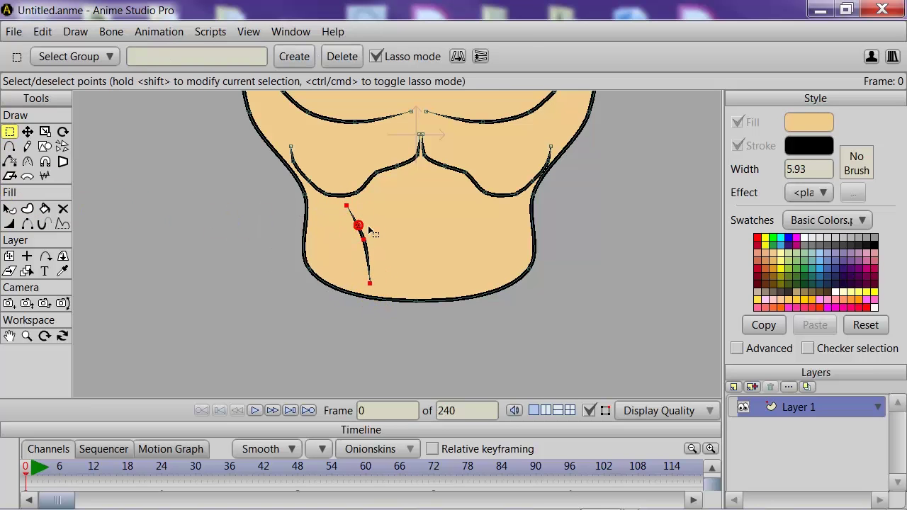
{"action": "key", "text": "t"}
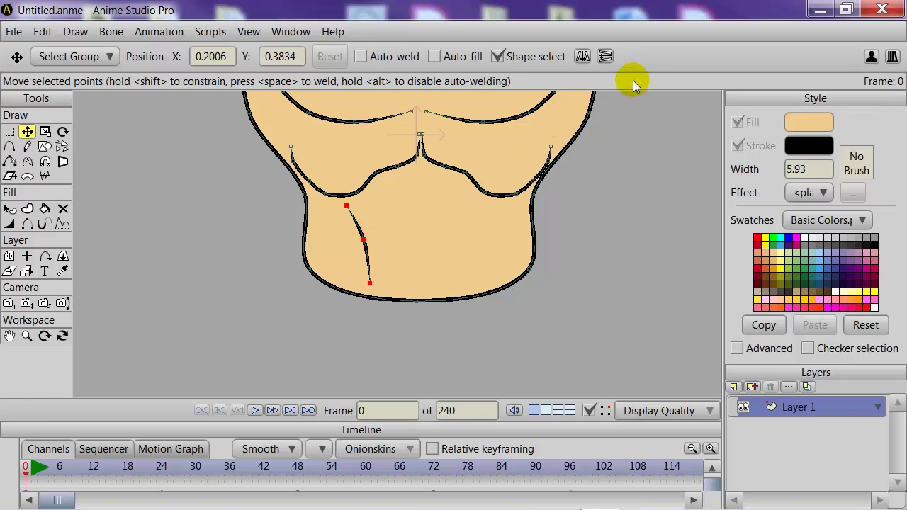
{"action": "left_click", "coordinate": [583, 56]}
{"action": "left_click_drag", "start_coordinate": [367, 221], "coordinate": [486, 239]}
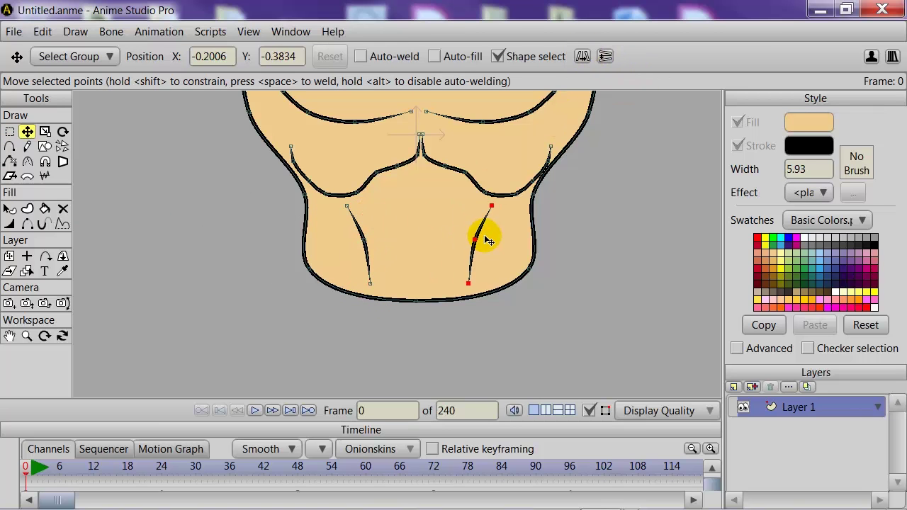
{"action": "scroll", "coordinate": [508, 237], "scroll_direction": "down", "scroll_amount": 4}
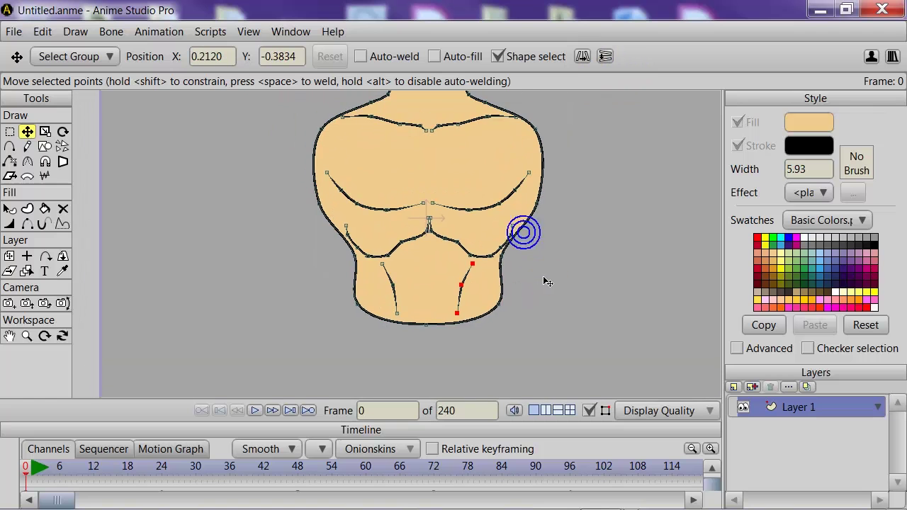
- Draw a vertical centre line from below the collarbones to between the chest lines and make it a stroke shape
{"action": "left_click", "coordinate": [9, 146]}
{"action": "scroll", "coordinate": [149, 205], "scroll_direction": "up", "scroll_amount": 3}
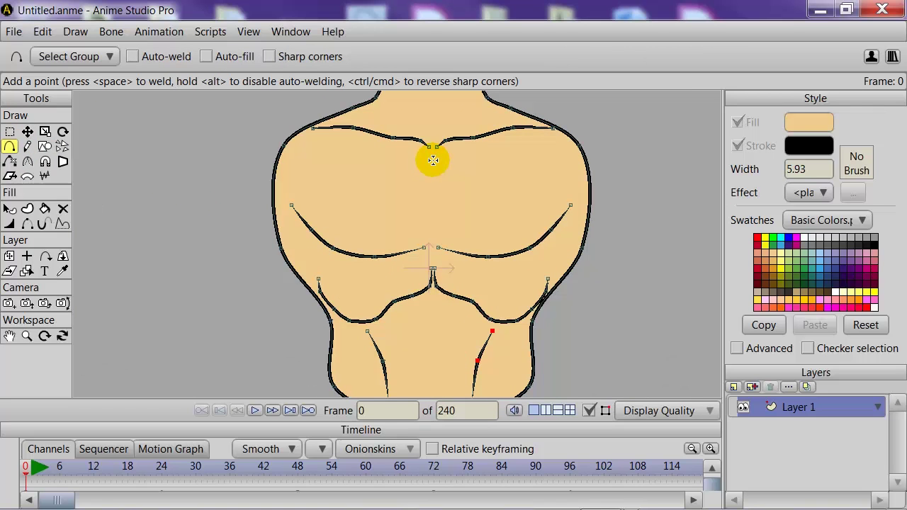
{"action": "left_click_drag", "start_coordinate": [432, 157], "coordinate": [433, 239]}
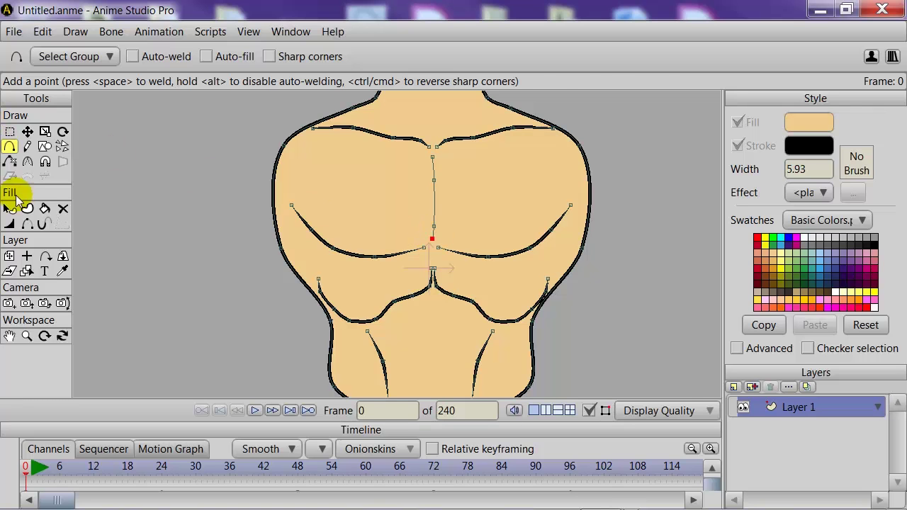
{"action": "left_click", "coordinate": [27, 209]}
{"action": "left_click", "coordinate": [433, 203]}
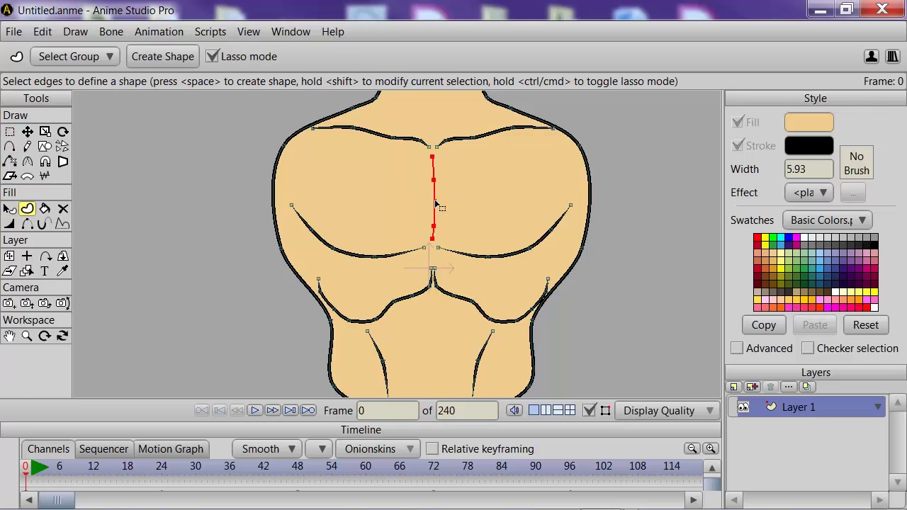
- Taper both ends of the chest's centre line and thin its inner points, with the lower inner point about 2.86 wide
{"action": "left_click", "coordinate": [9, 223]}
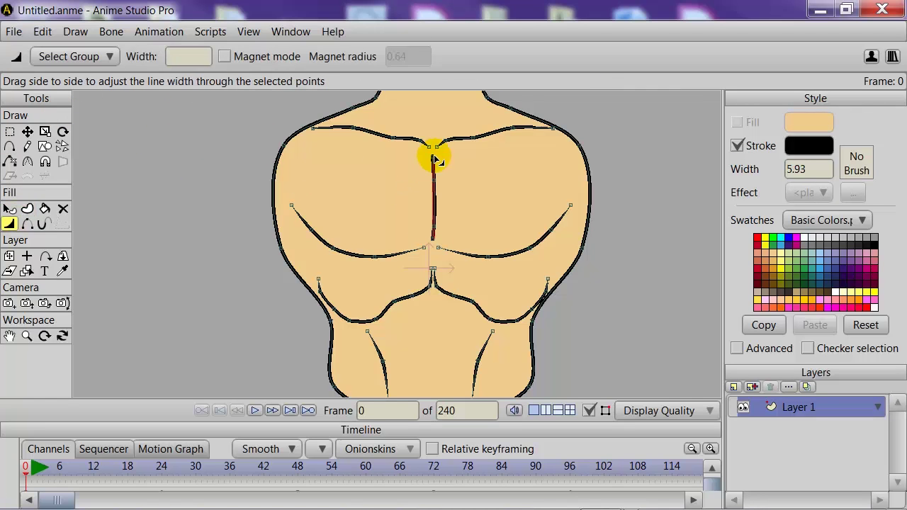
{"action": "left_click_drag", "start_coordinate": [433, 157], "coordinate": [127, 174]}
{"action": "left_click_drag", "start_coordinate": [432, 239], "coordinate": [113, 237]}
{"action": "left_click_drag", "start_coordinate": [439, 225], "coordinate": [437, 223]}
{"action": "left_click", "coordinate": [436, 180]}
{"action": "left_click_drag", "start_coordinate": [436, 182], "coordinate": [417, 187]}
{"action": "scroll", "coordinate": [418, 187], "scroll_direction": "up", "scroll_amount": 2}
{"action": "left_click_drag", "start_coordinate": [457, 220], "coordinate": [433, 227]}
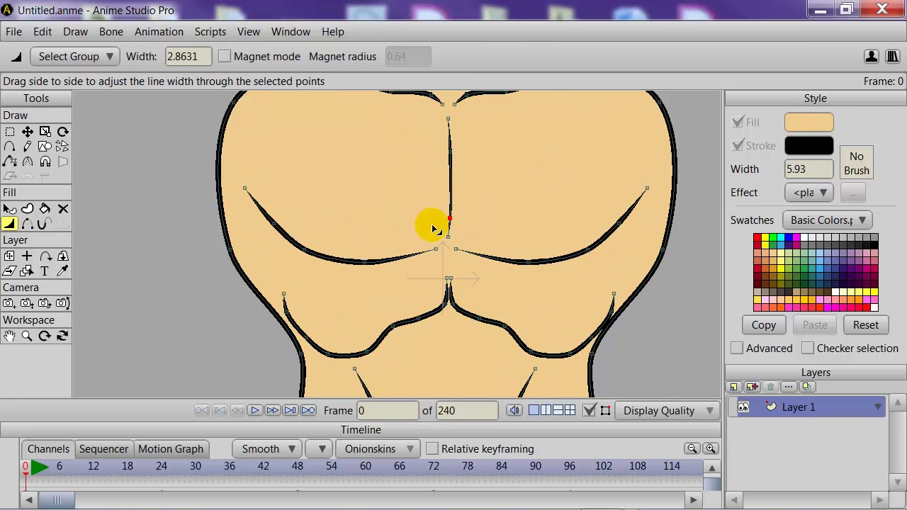
- Examine the whole torso with the construction curves hidden, and show the curves again
{"action": "scroll", "coordinate": [433, 226], "scroll_direction": "down", "scroll_amount": 3}
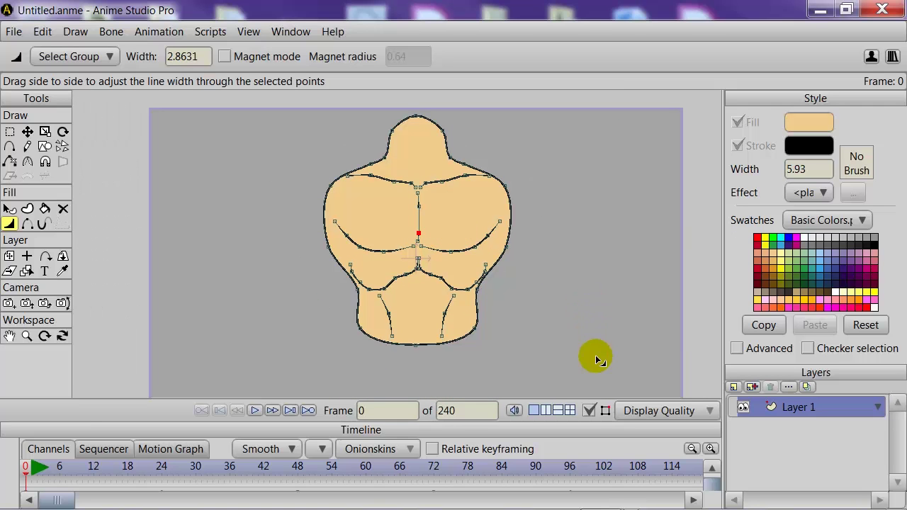
{"action": "left_click", "coordinate": [589, 411]}
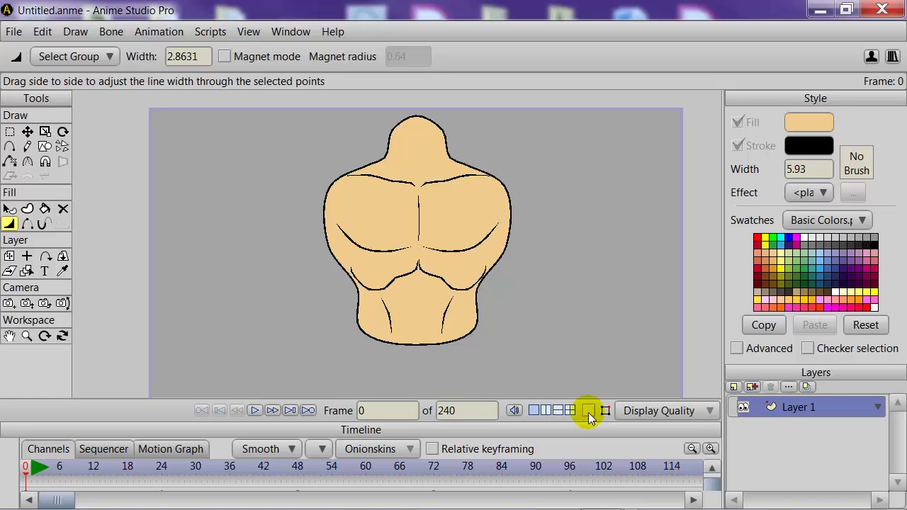
{"action": "left_click", "coordinate": [588, 410]}
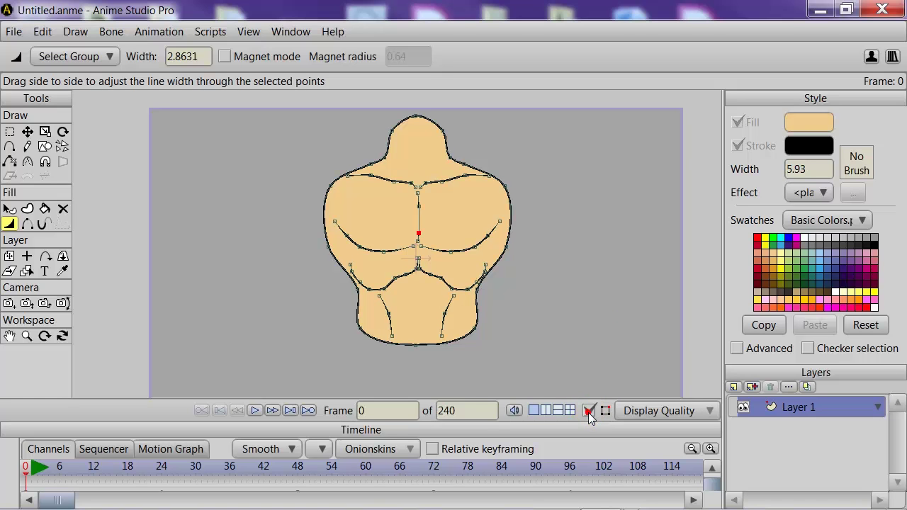
- Draw two three-point curves on the left side of the neck: a long slanted muscle line and a short line beside the neck's edge
{"action": "left_click", "coordinate": [10, 146]}
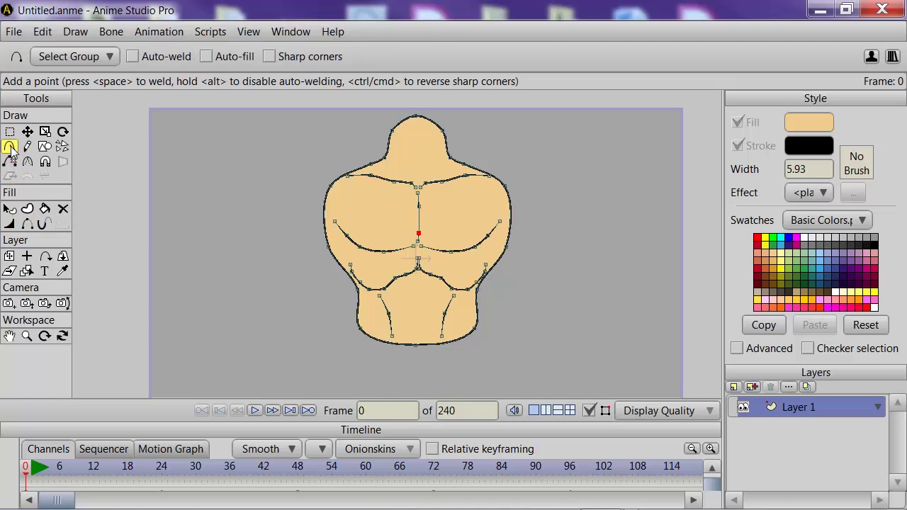
{"action": "scroll", "coordinate": [196, 185], "scroll_direction": "up", "scroll_amount": 3}
{"action": "left_click_drag", "start_coordinate": [437, 285], "coordinate": [421, 255]}
{"action": "left_click_drag", "start_coordinate": [411, 206], "coordinate": [407, 211]}
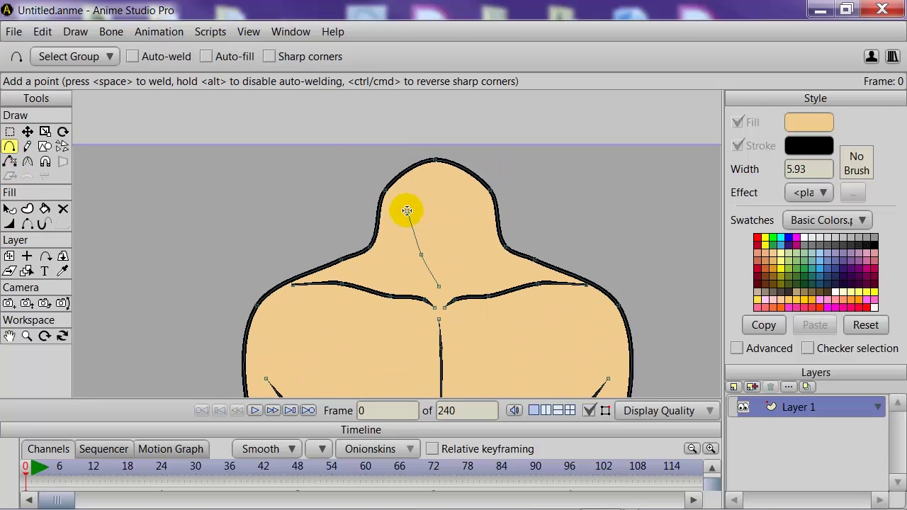
{"action": "left_click_drag", "start_coordinate": [379, 277], "coordinate": [381, 238]}
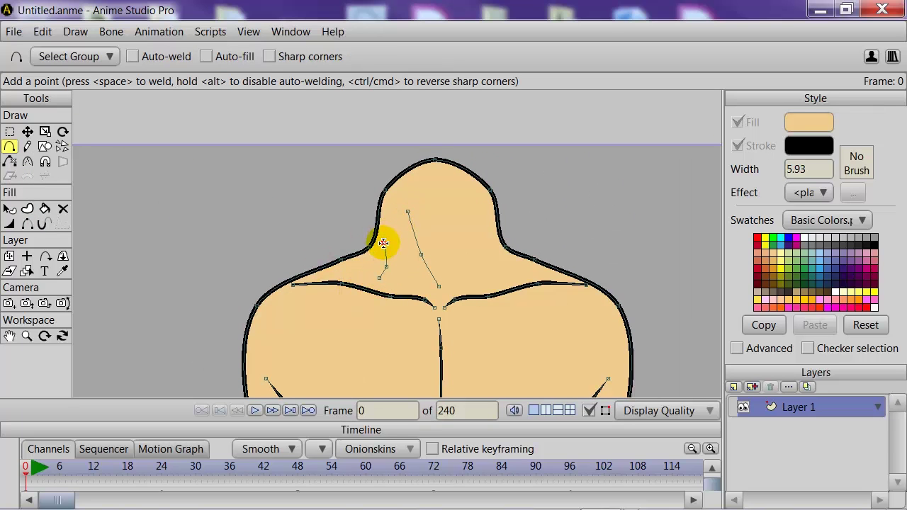
{"action": "left_click_drag", "start_coordinate": [384, 243], "coordinate": [384, 244]}
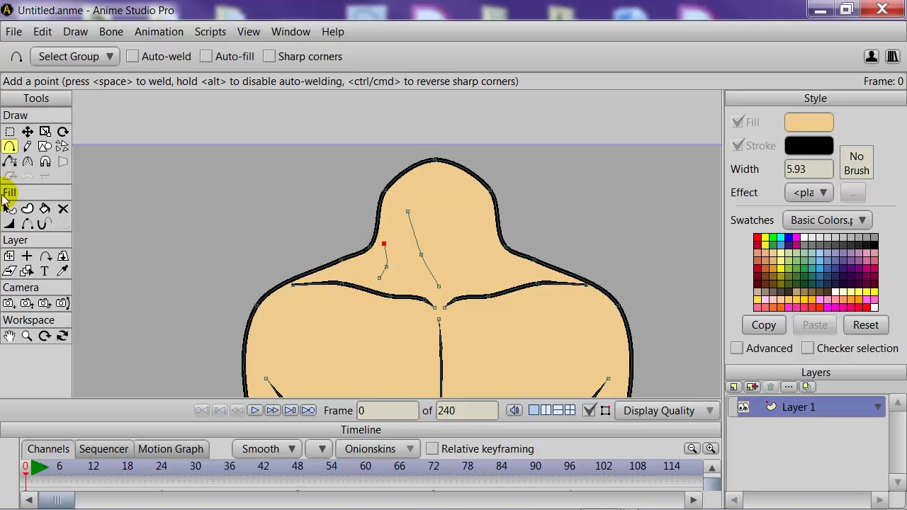
- Make stroke shapes without fill from the long and the short neck lines
{"action": "left_click", "coordinate": [26, 208]}
{"action": "left_click", "coordinate": [411, 233]}
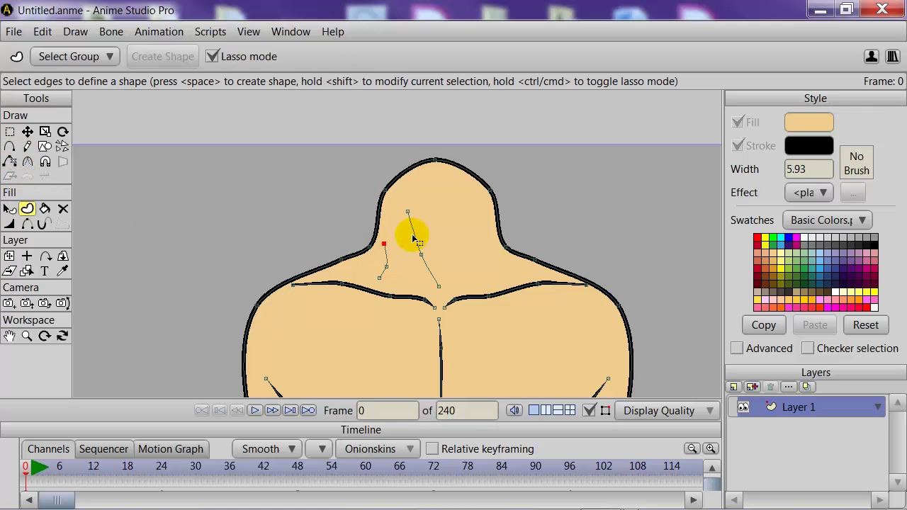
{"action": "left_click", "coordinate": [415, 240]}
{"action": "key", "text": "space"}
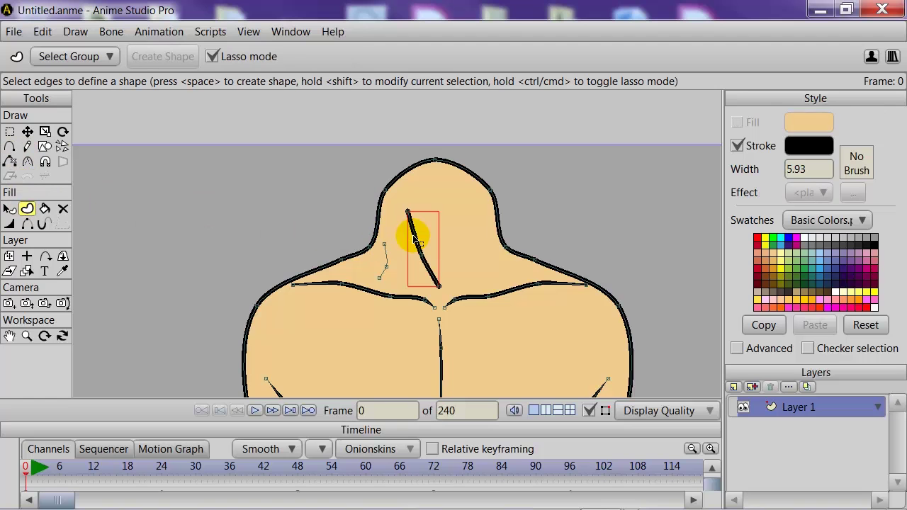
{"action": "left_click", "coordinate": [386, 260]}
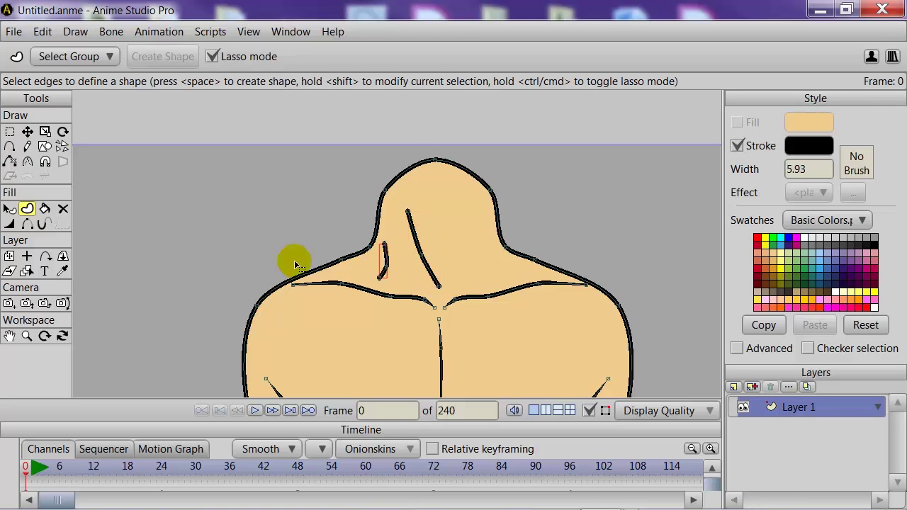
- Taper both ends of the two neck lines to a width of 0
{"action": "left_click", "coordinate": [10, 224]}
{"action": "left_click", "coordinate": [439, 287]}
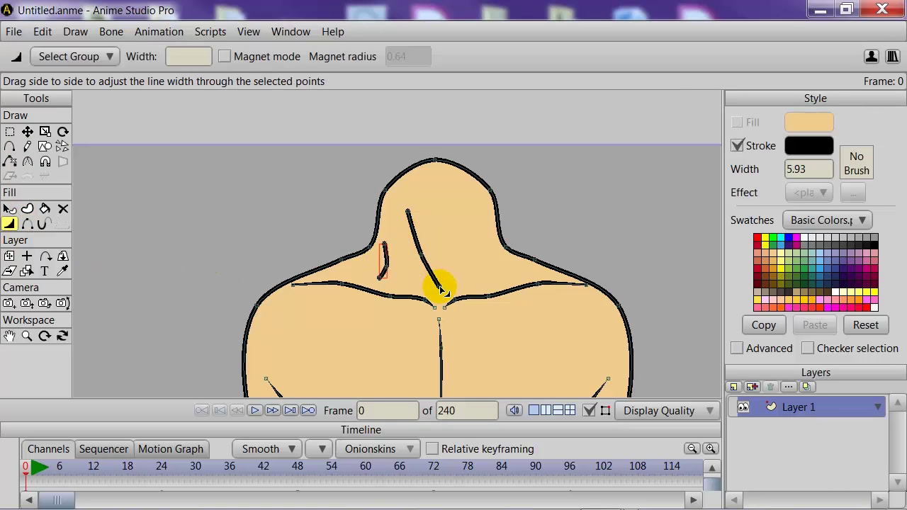
{"action": "left_click", "coordinate": [409, 210]}
{"action": "left_click_drag", "start_coordinate": [380, 277], "coordinate": [305, 282]}
{"action": "left_click", "coordinate": [384, 244]}
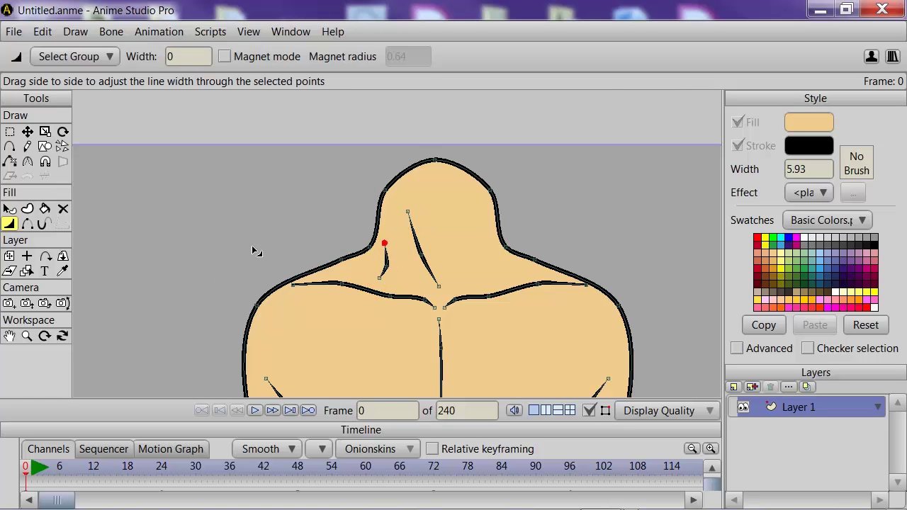
- Refine the two neck lines by shifting the short line's upper points and the long line's middle and lower points slightly
{"action": "left_click", "coordinate": [29, 133]}
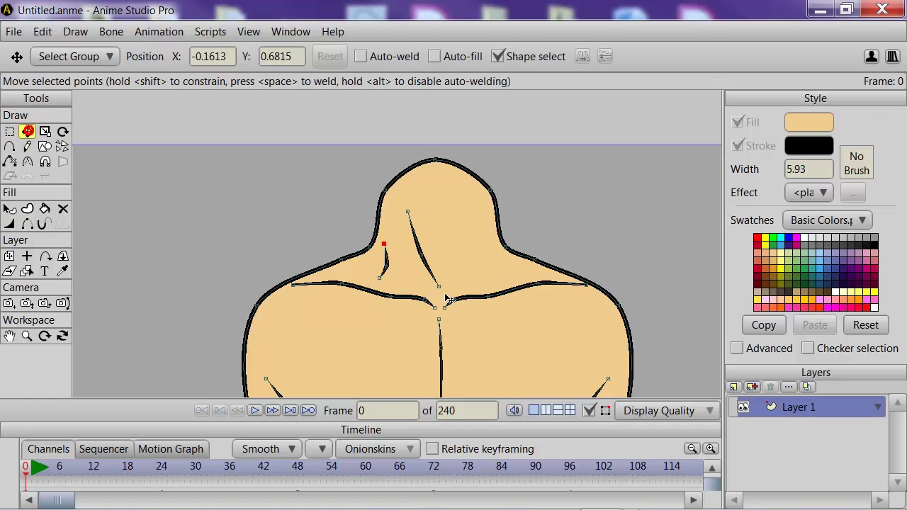
{"action": "left_click_drag", "start_coordinate": [387, 267], "coordinate": [385, 242]}
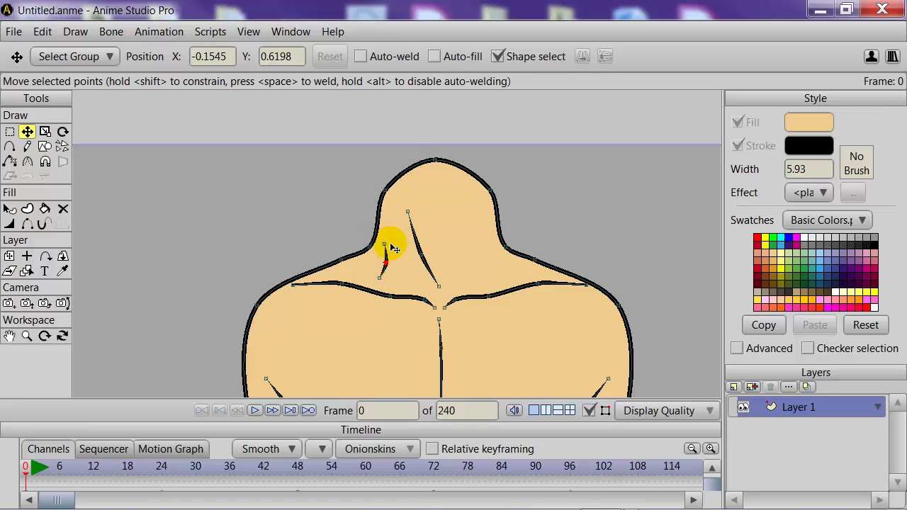
{"action": "left_click", "coordinate": [383, 239]}
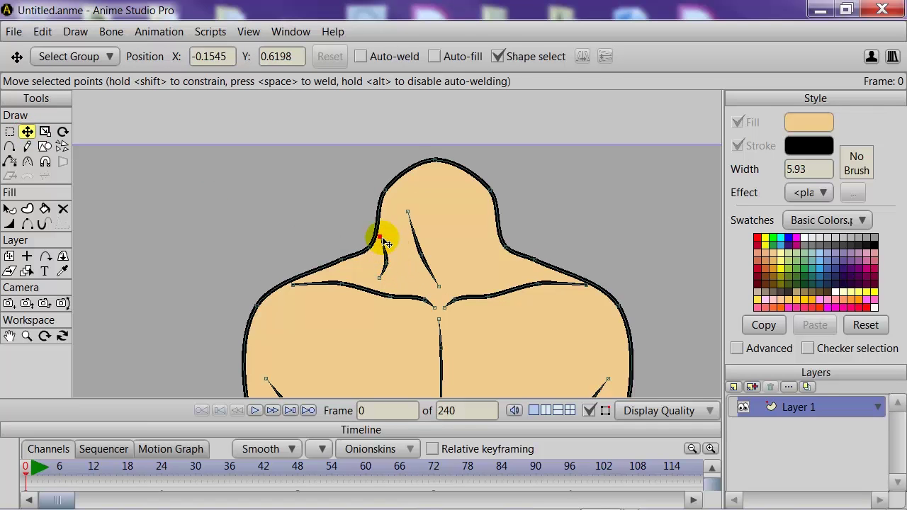
{"action": "left_click", "coordinate": [418, 252]}
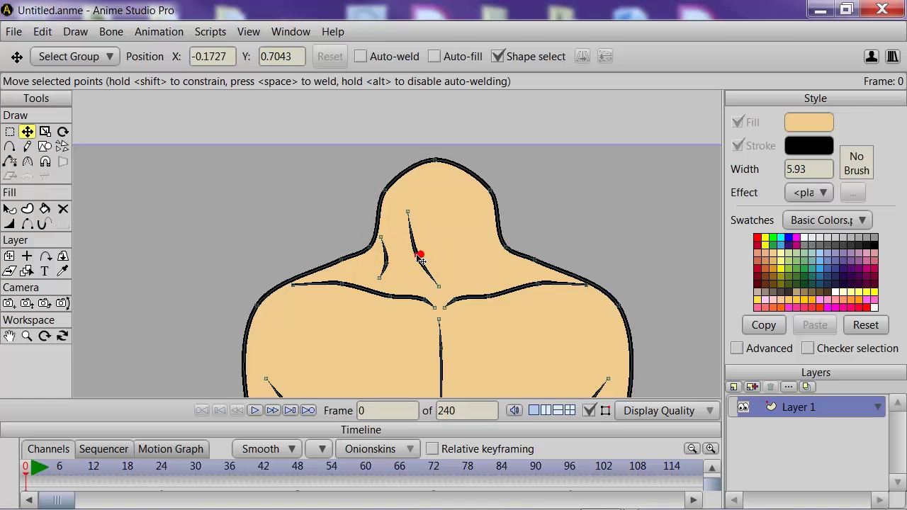
{"action": "left_click", "coordinate": [439, 289]}
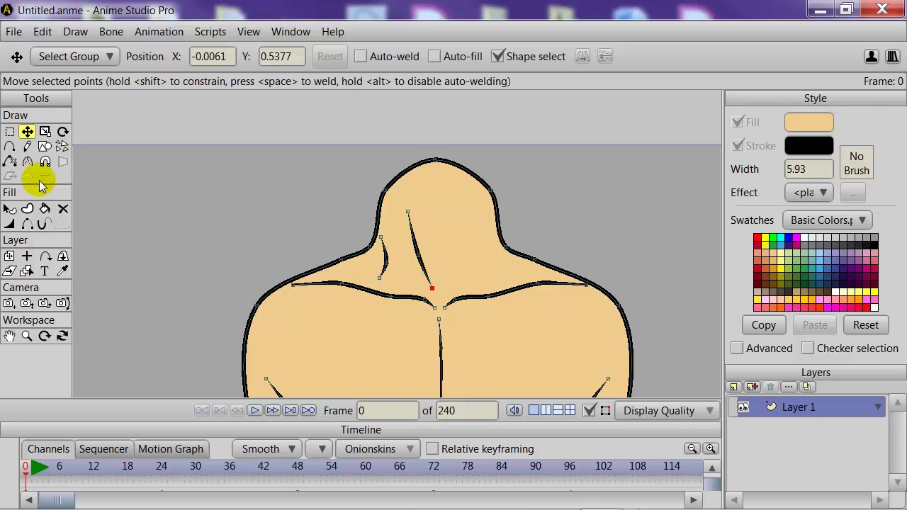
- Duplicate both neck lines, flip the copies horizontally and place them on the right side of the neck
{"action": "scroll", "coordinate": [374, 287], "scroll_direction": "down", "scroll_amount": 2}
{"action": "left_click_drag", "start_coordinate": [516, 326], "coordinate": [481, 228]}
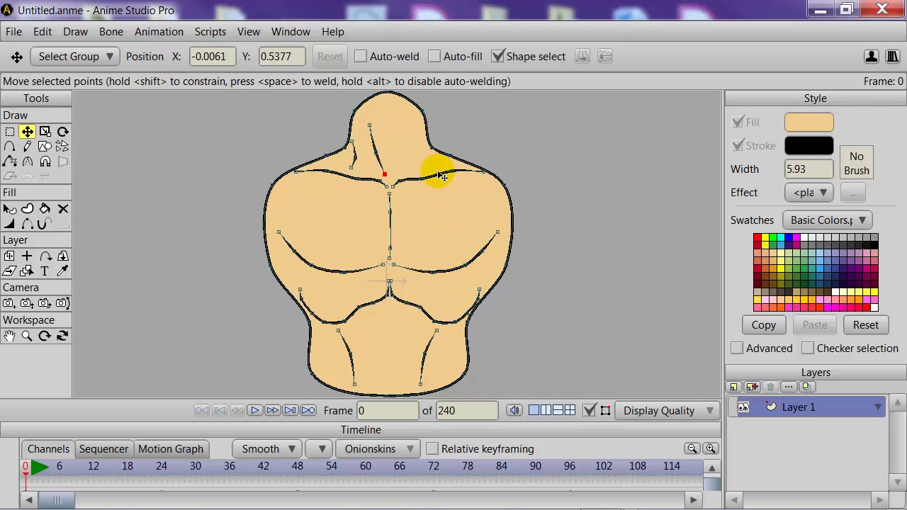
{"action": "left_click_drag", "start_coordinate": [428, 201], "coordinate": [430, 270]}
{"action": "left_click", "coordinate": [9, 132]}
{"action": "mouse_move", "coordinate": [372, 185]}
{"action": "left_mouse_down"}
{"action": "mouse_move", "coordinate": [385, 222]}
{"action": "mouse_move", "coordinate": [362, 236]}
{"action": "left_mouse_up"}
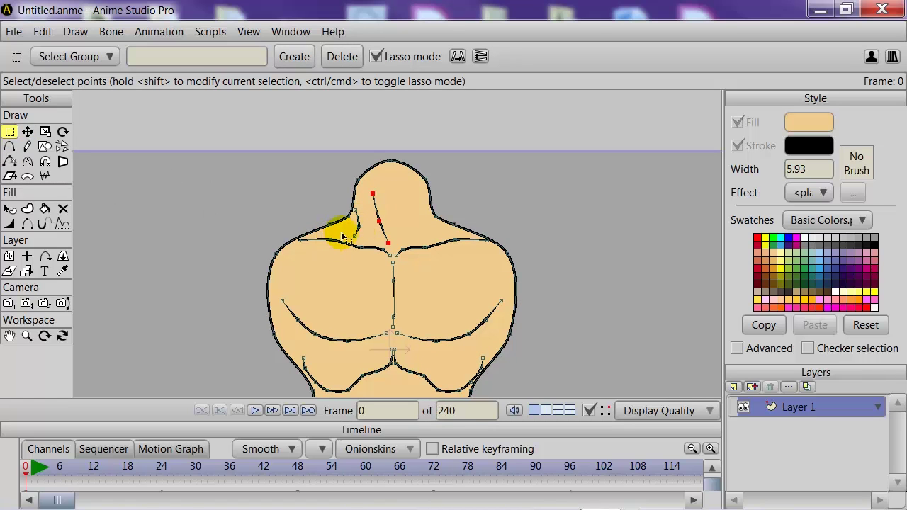
{"action": "left_click", "coordinate": [358, 234], "text": "shift"}
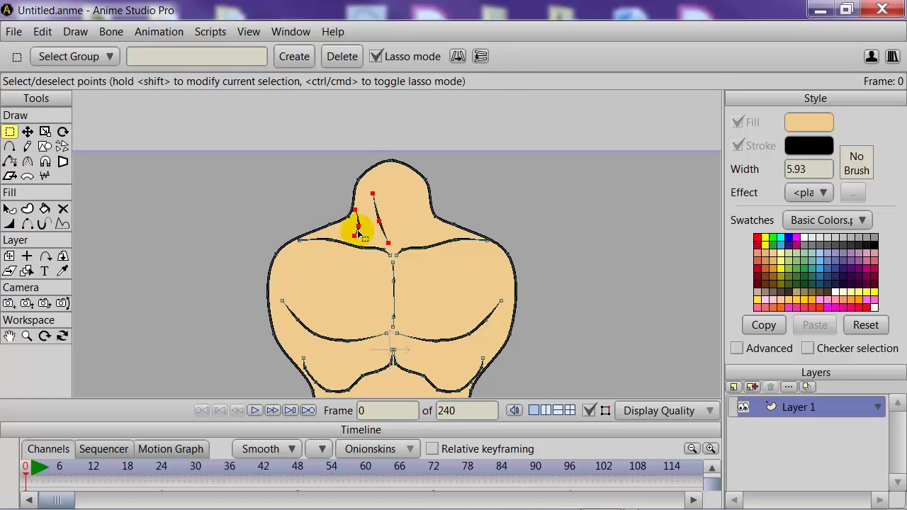
{"action": "key", "text": "t"}
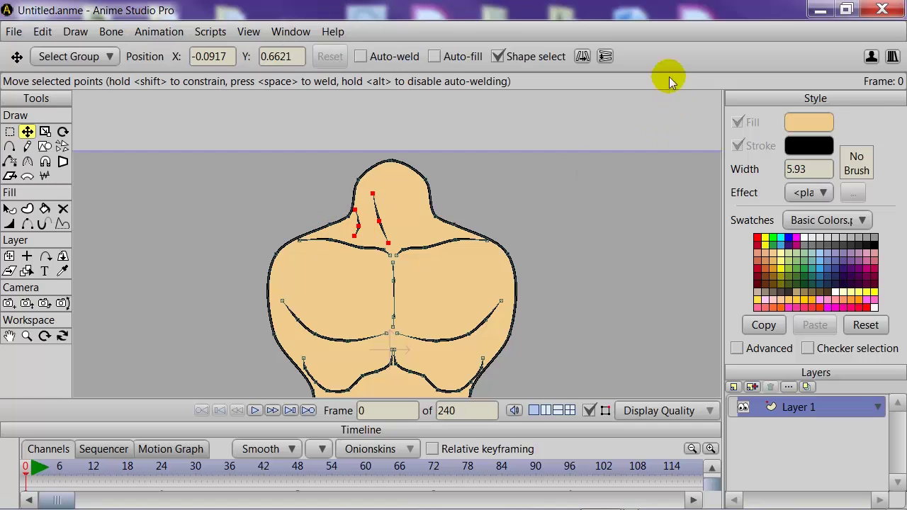
{"action": "left_click", "coordinate": [582, 56]}
{"action": "left_click", "coordinate": [370, 214]}
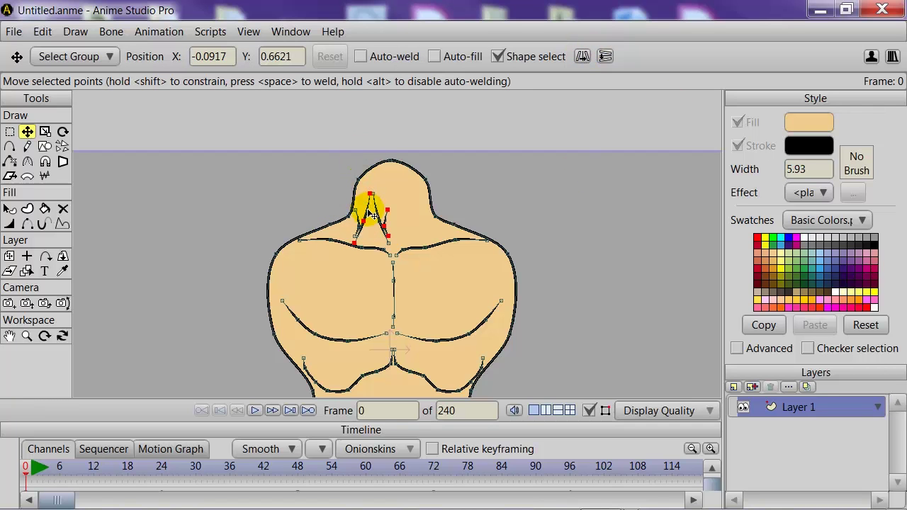
{"action": "left_click_drag", "start_coordinate": [370, 212], "coordinate": [466, 219]}
{"action": "scroll", "coordinate": [602, 229], "scroll_direction": "down", "scroll_amount": 3}
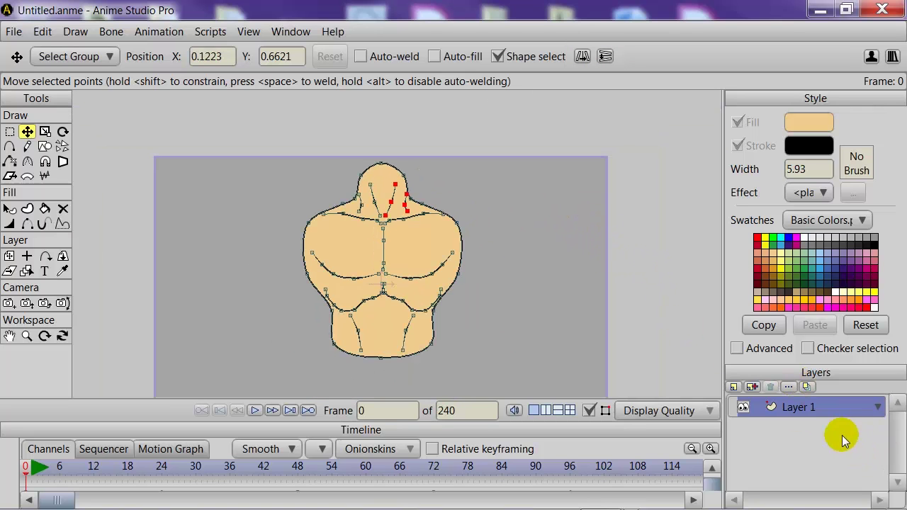
- Rename Layer 1 as Torso
{"action": "double_click", "coordinate": [804, 406]}
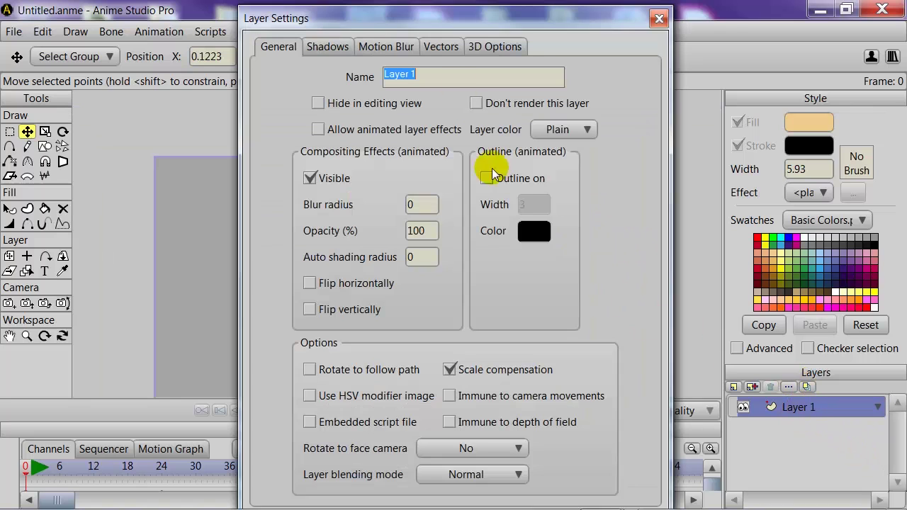
{"action": "type", "text": "Torso"}
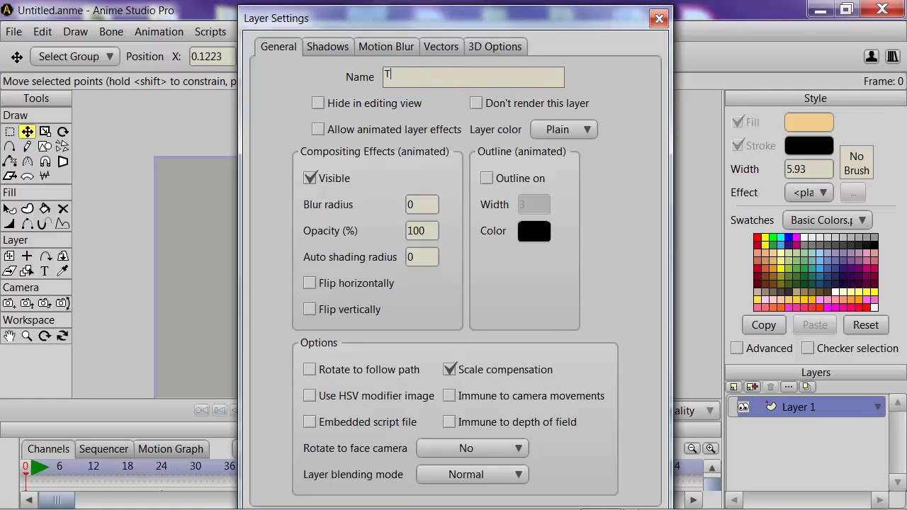
{"action": "key", "text": "Return"}
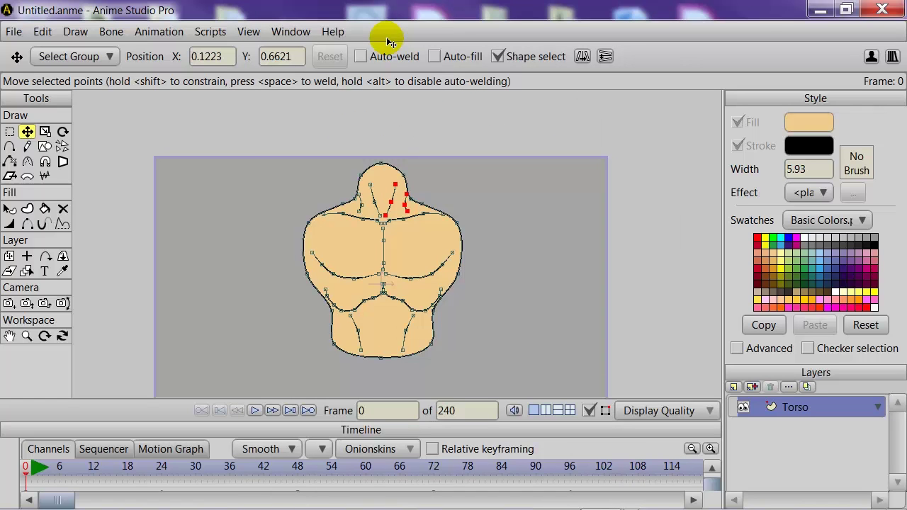
- Add a new vector layer above Torso and name it ARM
{"action": "left_click", "coordinate": [734, 386]}
{"action": "left_click", "coordinate": [751, 341]}
{"action": "double_click", "coordinate": [805, 404]}
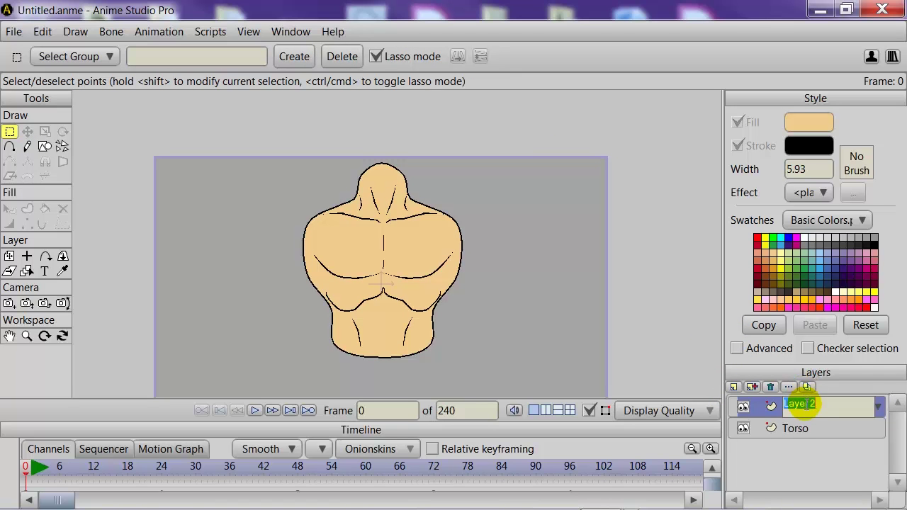
{"action": "type", "text": "ARM"}
{"action": "key", "text": "Return"}
- Draw the arm's outer contour on the ARM layer, curving from the top of the right shoulder past the elbow to the wrist
{"action": "left_click", "coordinate": [11, 147]}
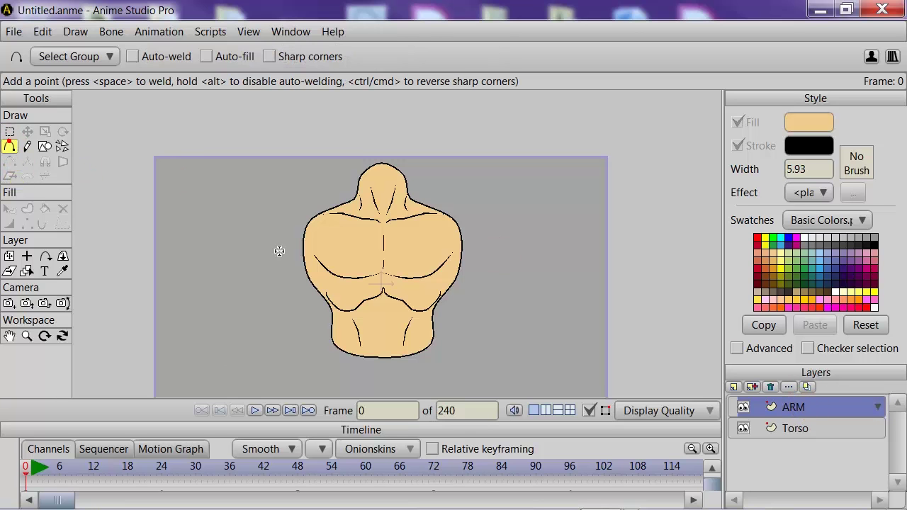
{"action": "scroll", "coordinate": [366, 263], "scroll_direction": "up", "scroll_amount": 2}
{"action": "left_click_drag", "start_coordinate": [401, 261], "coordinate": [381, 196]}
{"action": "left_click_drag", "start_coordinate": [424, 236], "coordinate": [416, 314]}
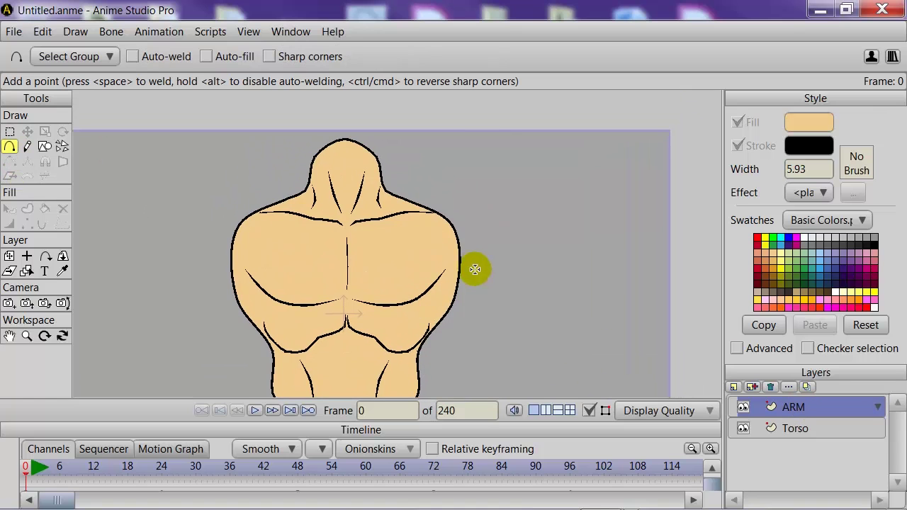
{"action": "left_click_drag", "start_coordinate": [436, 210], "coordinate": [488, 273]}
{"action": "left_click", "coordinate": [503, 289]}
{"action": "scroll", "coordinate": [527, 299], "scroll_direction": "down", "scroll_amount": 4}
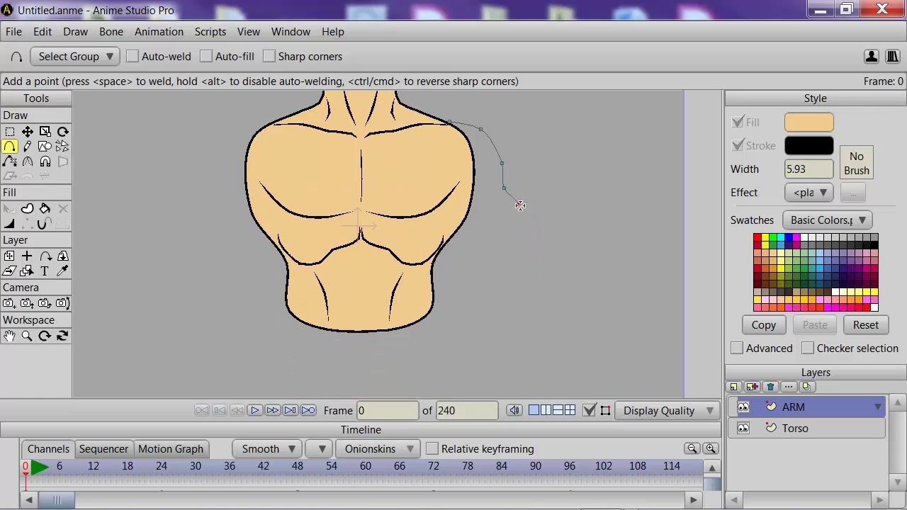
{"action": "left_click", "coordinate": [534, 242]}
{"action": "left_click", "coordinate": [547, 263]}
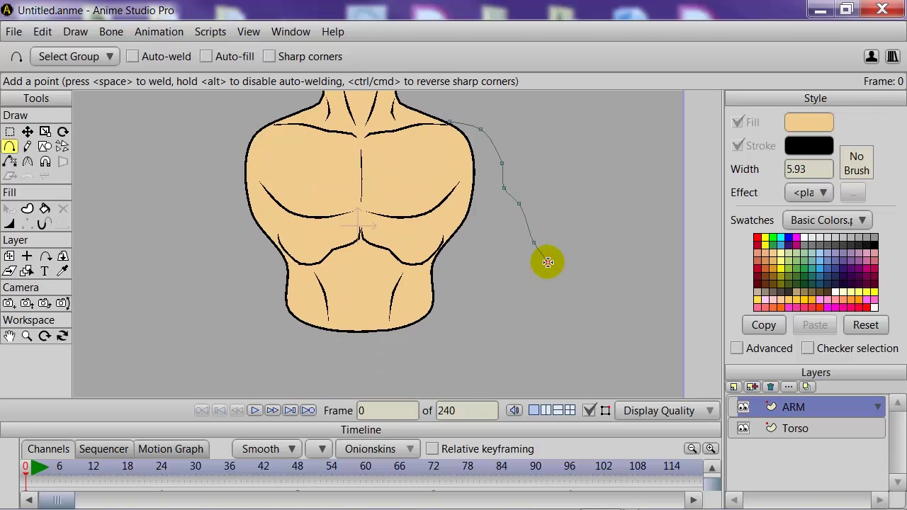
{"action": "left_click", "coordinate": [554, 315]}
{"action": "left_click", "coordinate": [537, 369]}
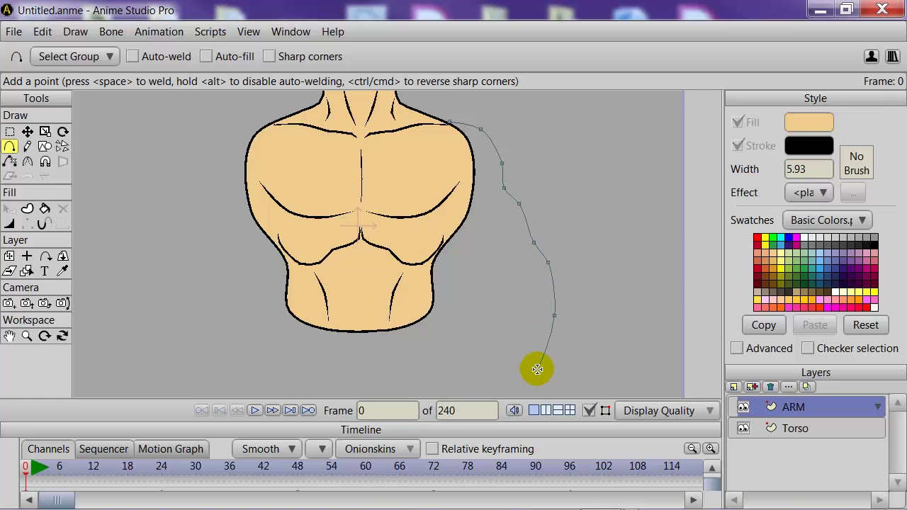
- Continue the arm outline around the wrist and up the inner side, across the edge of the chest, to its starting point at the shoulder
{"action": "left_click", "coordinate": [524, 385]}
{"action": "left_click", "coordinate": [508, 374]}
{"action": "left_click", "coordinate": [514, 340]}
{"action": "left_click", "coordinate": [504, 304]}
{"action": "left_click", "coordinate": [500, 265]}
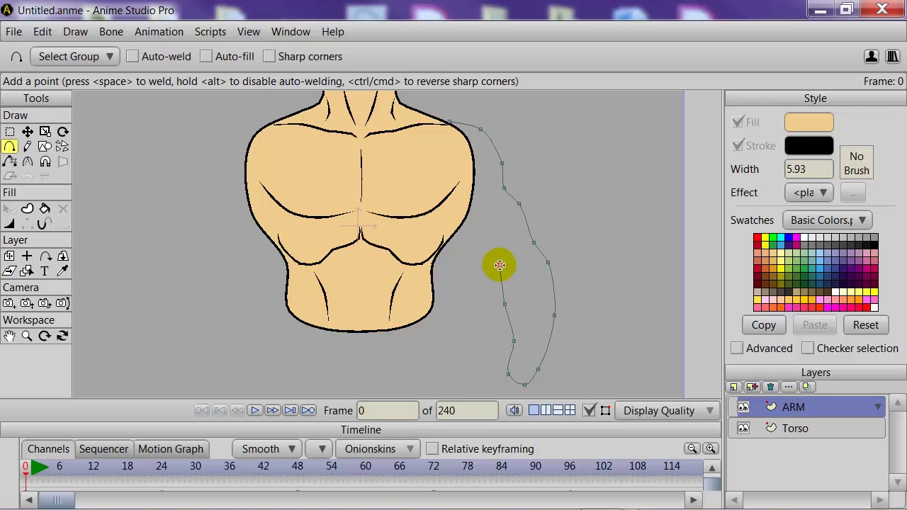
{"action": "left_click", "coordinate": [480, 242]}
{"action": "left_click", "coordinate": [458, 210]}
{"action": "left_click", "coordinate": [453, 184]}
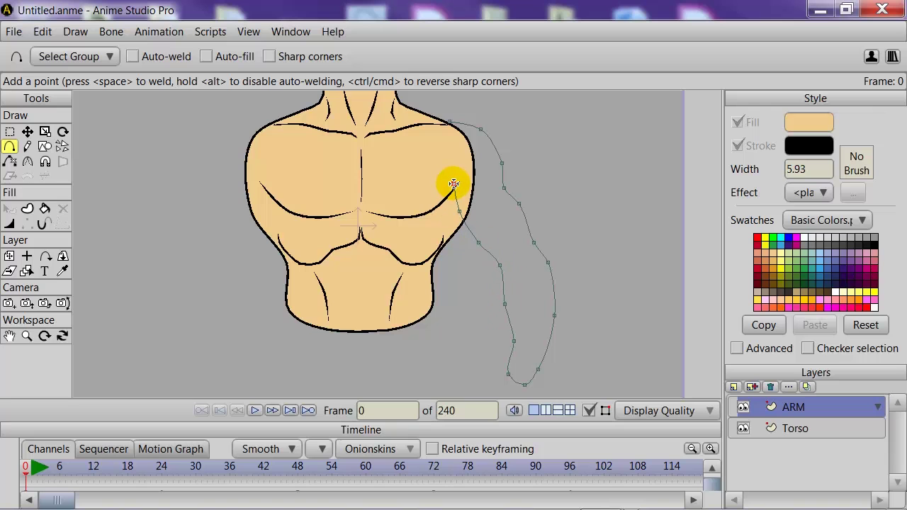
{"action": "left_click", "coordinate": [429, 161]}
{"action": "left_click", "coordinate": [428, 134]}
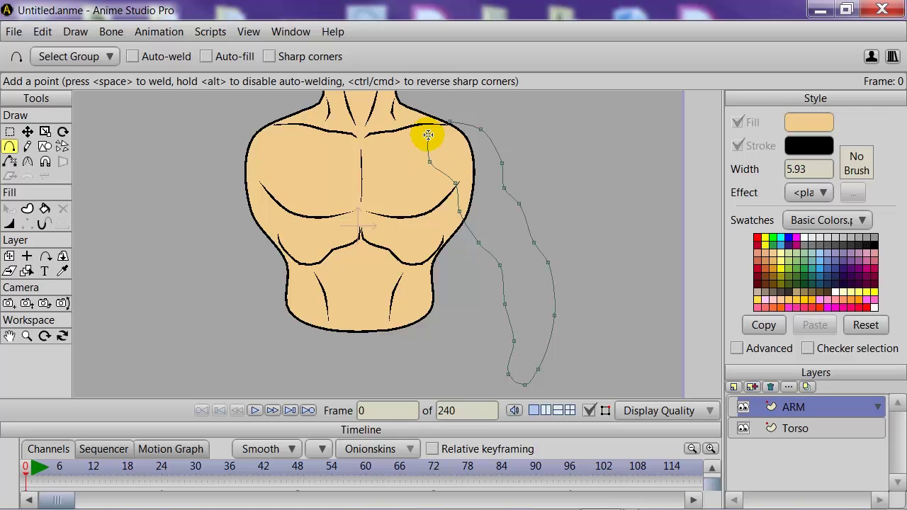
{"action": "left_click", "coordinate": [450, 122]}
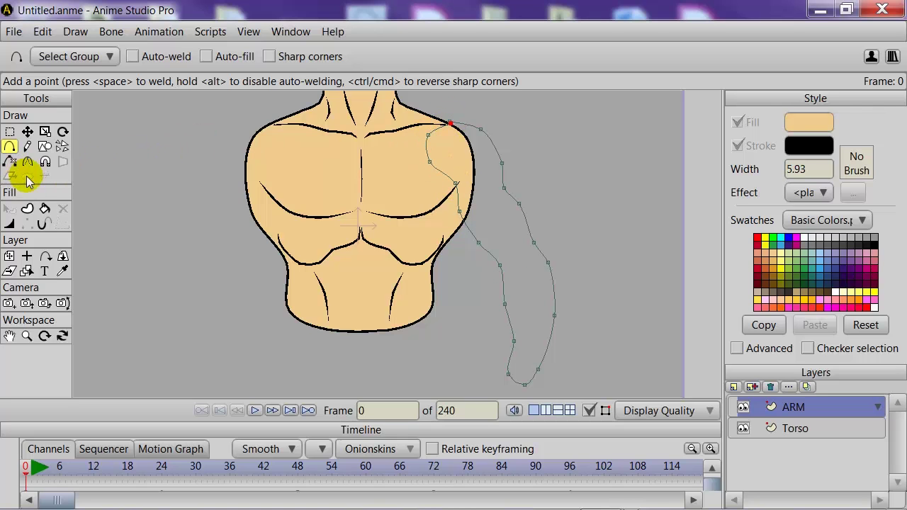
- Turn on Auto-weld and weld the arm outline's end point to its starting point at the top of the shoulder
{"action": "left_click", "coordinate": [133, 56]}
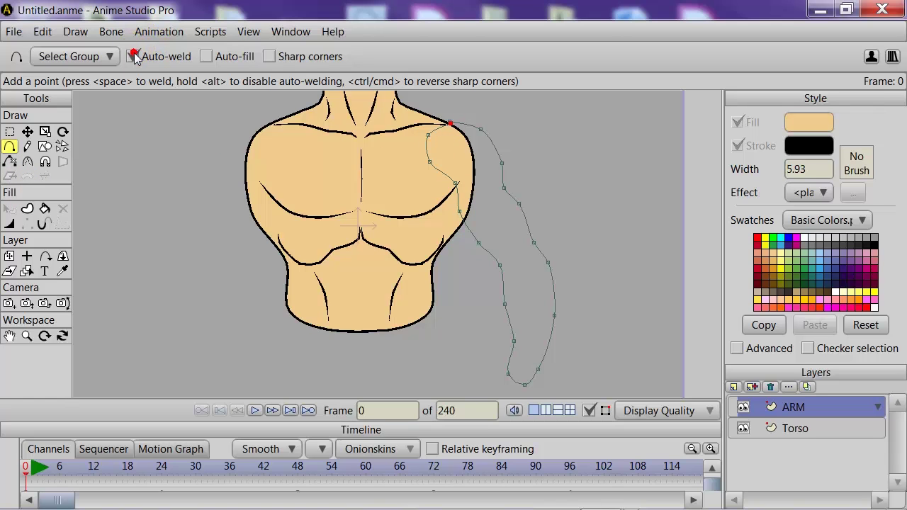
{"action": "left_click", "coordinate": [27, 131]}
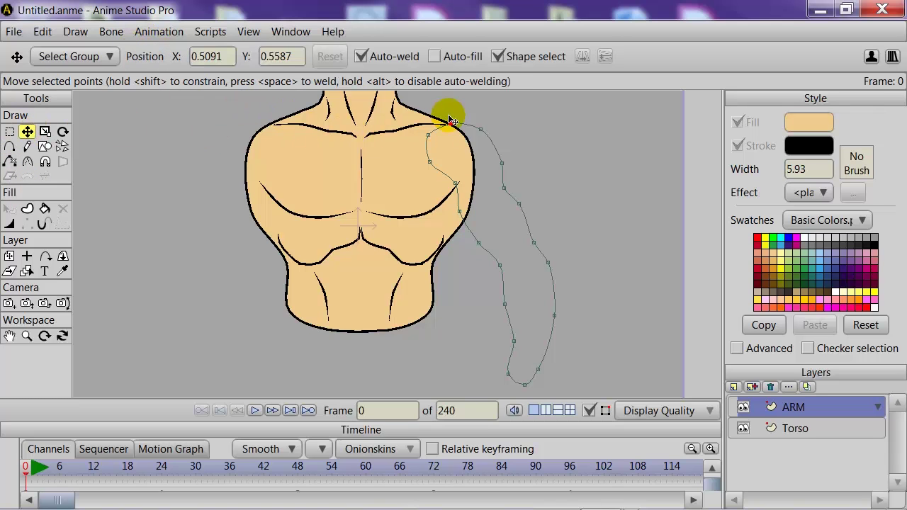
{"action": "left_click_drag", "start_coordinate": [449, 125], "coordinate": [452, 126]}
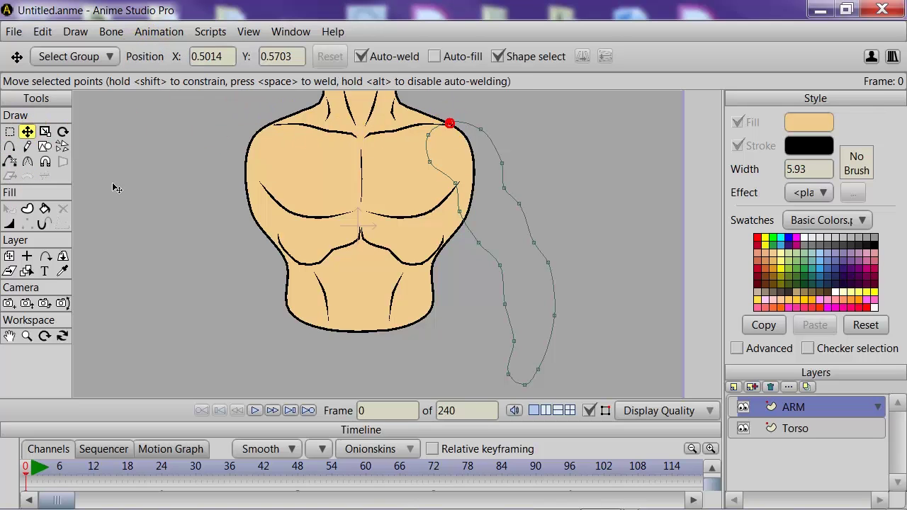
- Create a filled and stroked shape from the closed arm outline
{"action": "left_click", "coordinate": [27, 208]}
{"action": "left_click", "coordinate": [496, 140]}
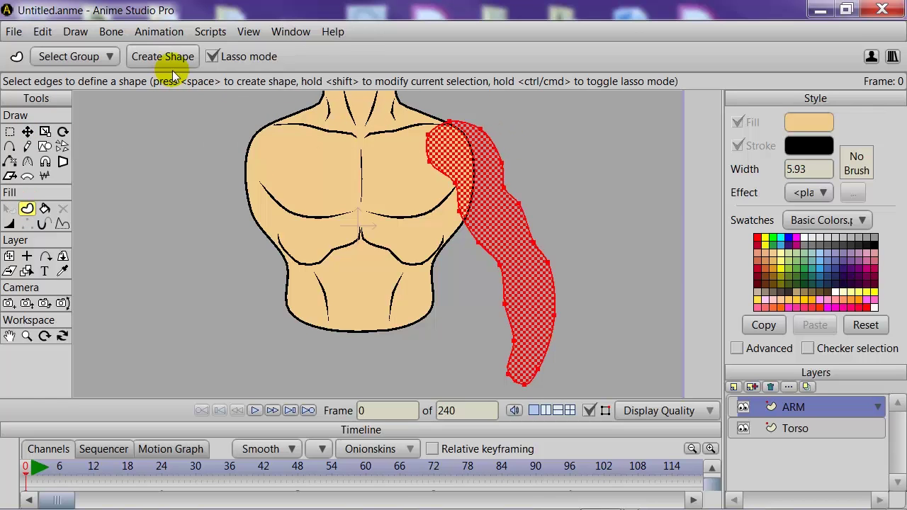
{"action": "left_click", "coordinate": [167, 61]}
- Sharpen the curvature at the outer arm point where the shoulder muscle meets the upper arm
{"action": "left_click", "coordinate": [27, 131]}
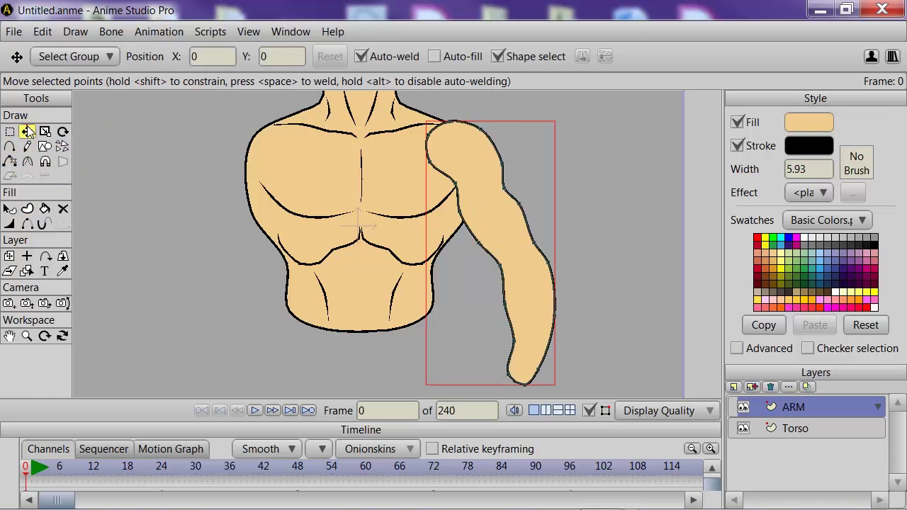
{"action": "scroll", "coordinate": [333, 275], "scroll_direction": "up", "scroll_amount": 1}
{"action": "left_click_drag", "start_coordinate": [469, 270], "coordinate": [368, 324]}
{"action": "scroll", "coordinate": [430, 290], "scroll_direction": "down", "scroll_amount": 2}
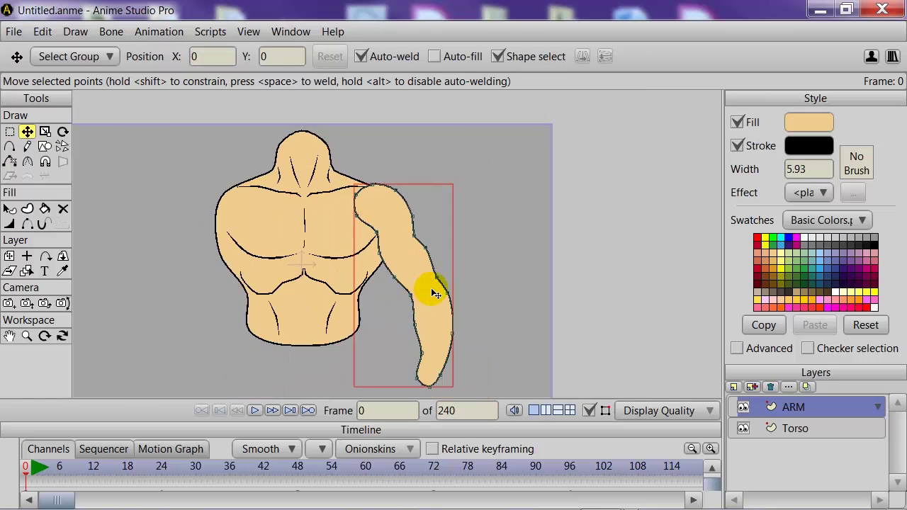
{"action": "scroll", "coordinate": [434, 293], "scroll_direction": "up", "scroll_amount": 2}
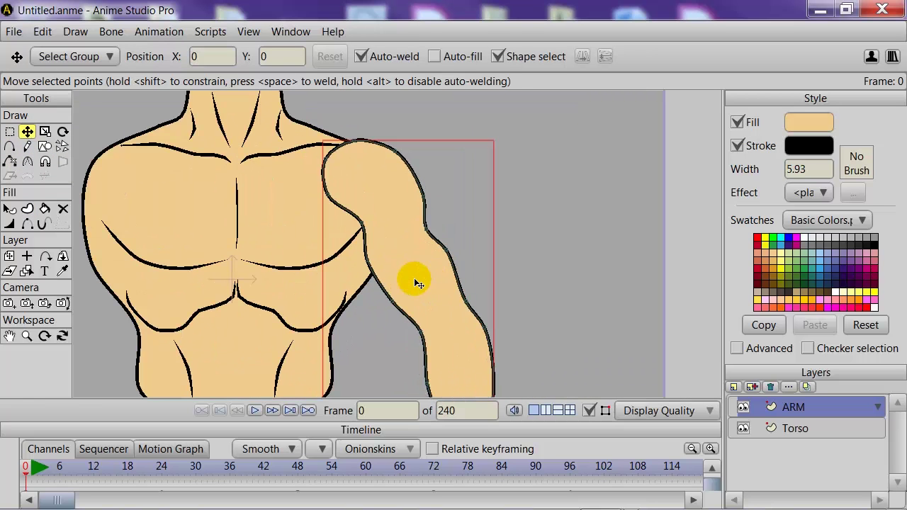
{"action": "left_click", "coordinate": [28, 162]}
{"action": "left_click", "coordinate": [426, 228]}
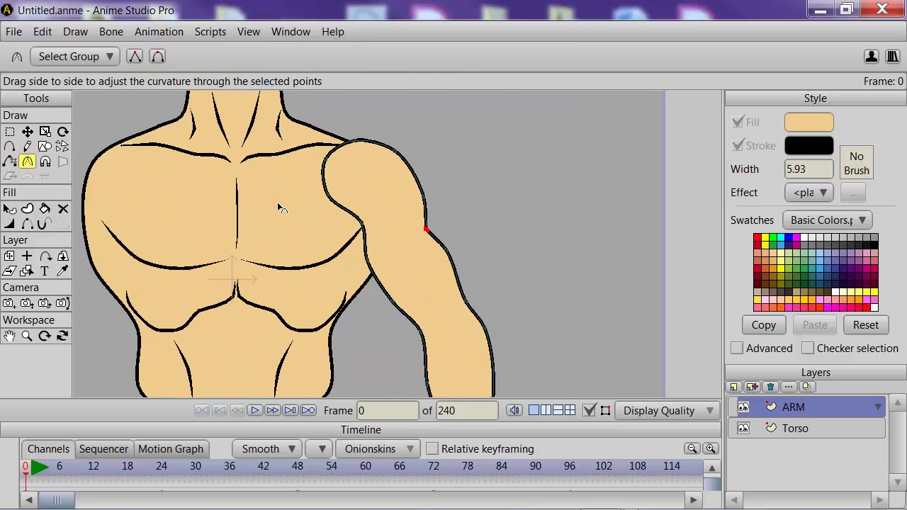
- Reposition the points along the inner upper arm so the contour runs lower past the armpit and bulges above the elbow
{"action": "left_click", "coordinate": [27, 131]}
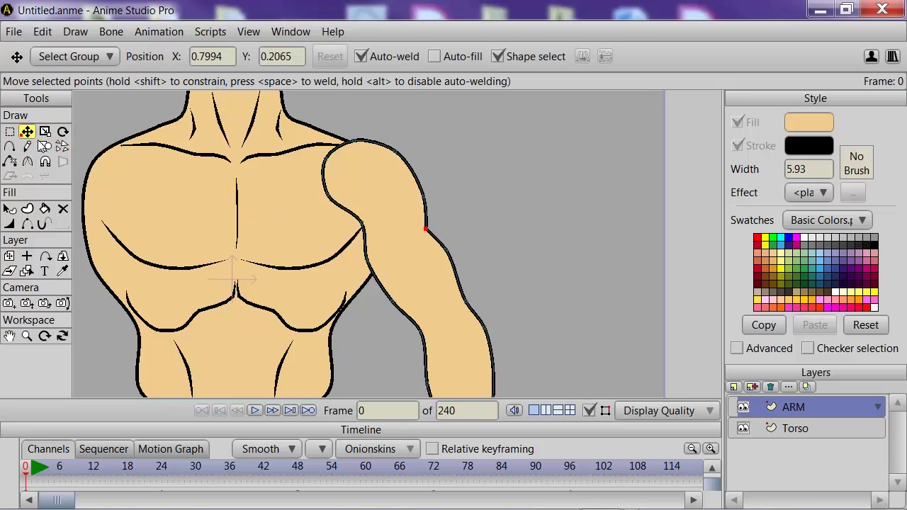
{"action": "left_click_drag", "start_coordinate": [226, 207], "coordinate": [243, 162]}
{"action": "left_click", "coordinate": [379, 179]}
{"action": "left_click_drag", "start_coordinate": [379, 180], "coordinate": [377, 227]}
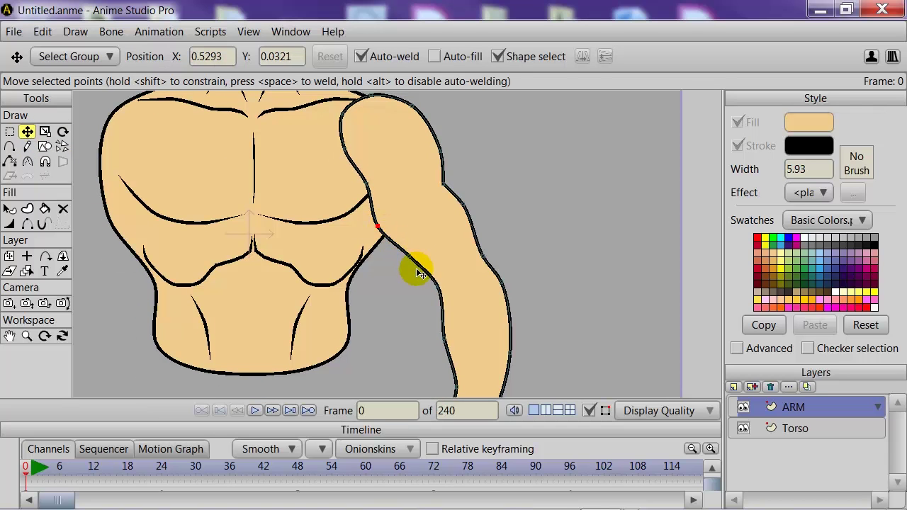
{"action": "mouse_move", "coordinate": [412, 260]}
{"action": "left_mouse_down"}
{"action": "mouse_move", "coordinate": [409, 274]}
{"action": "mouse_move", "coordinate": [403, 267]}
{"action": "left_mouse_up"}
{"action": "left_click_drag", "start_coordinate": [380, 230], "coordinate": [368, 227]}
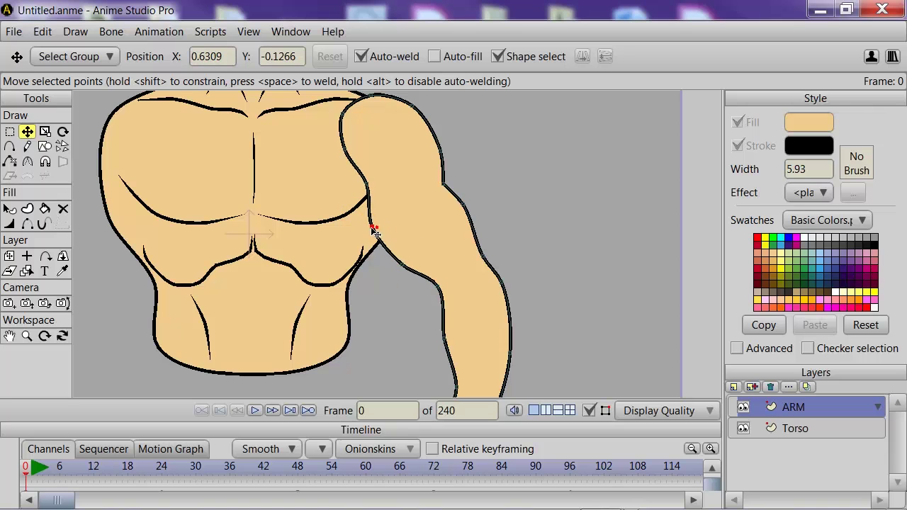
{"action": "left_click", "coordinate": [403, 267]}
- Adjust the curvature at the inner elbow point into a sharp corner
{"action": "left_click", "coordinate": [27, 161]}
{"action": "left_click_drag", "start_coordinate": [434, 285], "coordinate": [252, 285]}
{"action": "scroll", "coordinate": [252, 284], "scroll_direction": "down", "scroll_amount": 4}
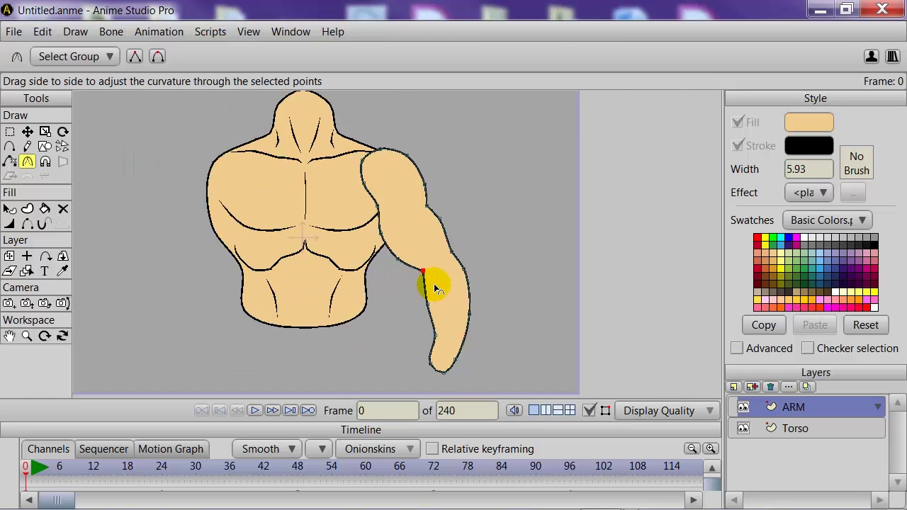
{"action": "left_click_drag", "start_coordinate": [420, 276], "coordinate": [449, 267]}
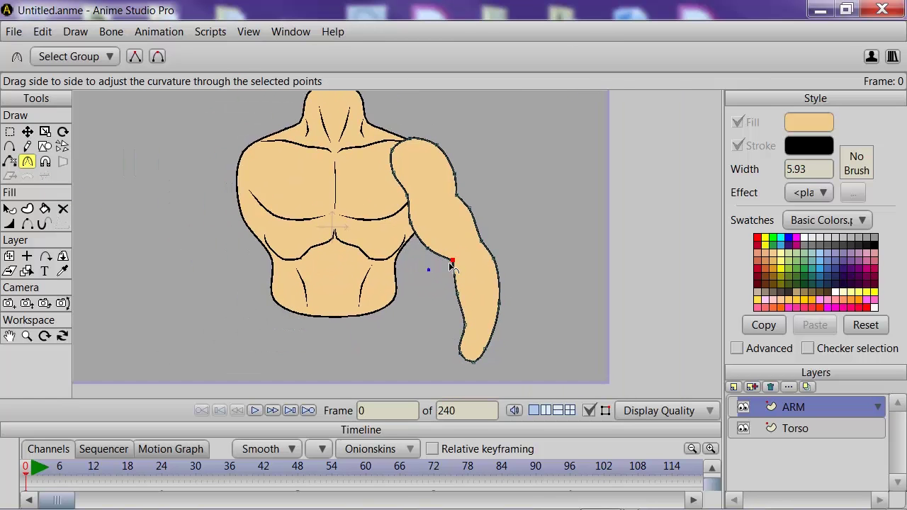
- Move the outer upper-arm points to round the shoulder muscle and raise the notch and bulge beneath it
{"action": "left_click", "coordinate": [26, 132]}
{"action": "scroll", "coordinate": [249, 192], "scroll_direction": "up", "scroll_amount": 1}
{"action": "left_click_drag", "start_coordinate": [385, 196], "coordinate": [327, 255]}
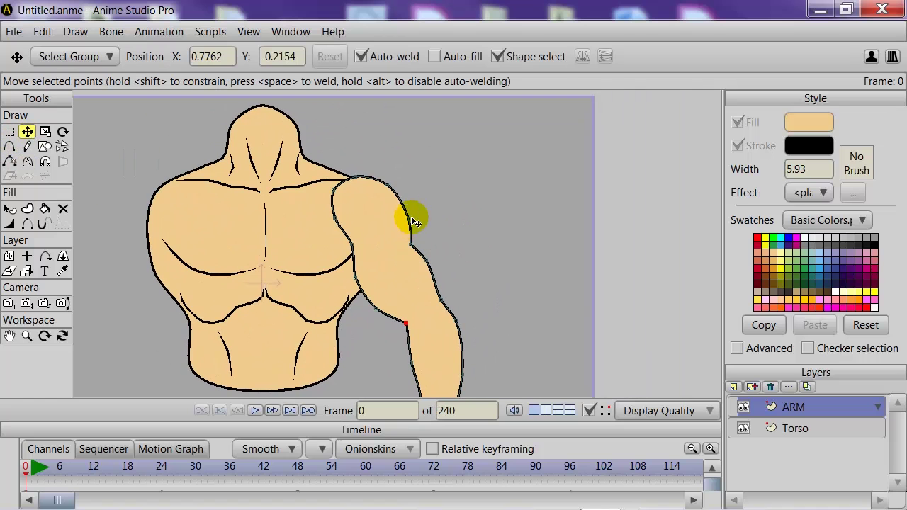
{"action": "left_click", "coordinate": [401, 199]}
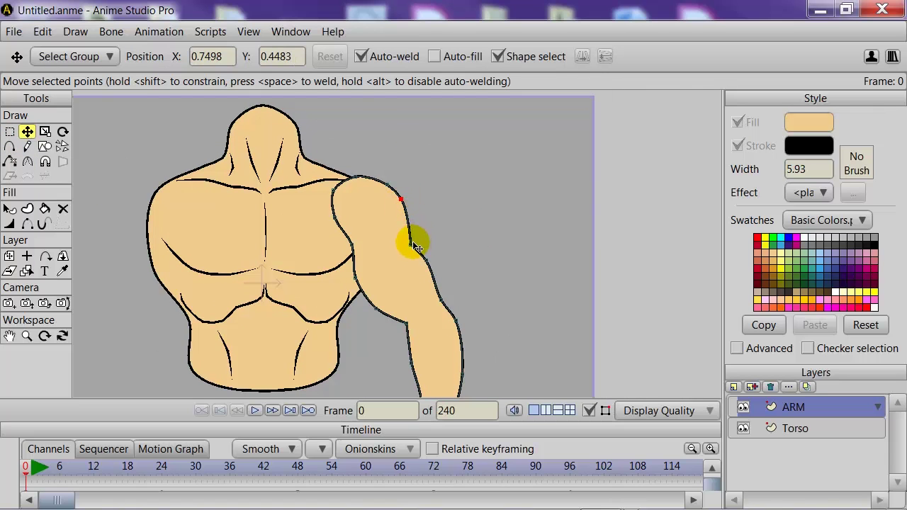
{"action": "left_click", "coordinate": [407, 234]}
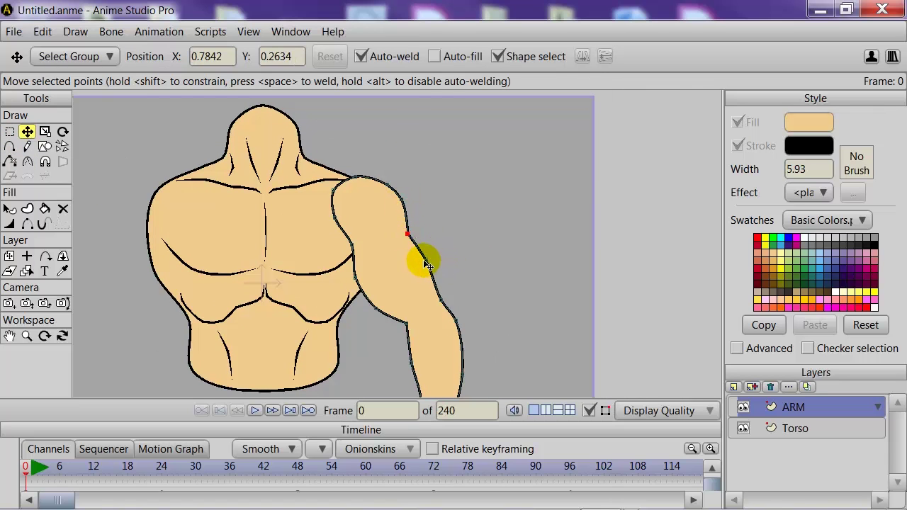
{"action": "left_click_drag", "start_coordinate": [424, 254], "coordinate": [424, 249]}
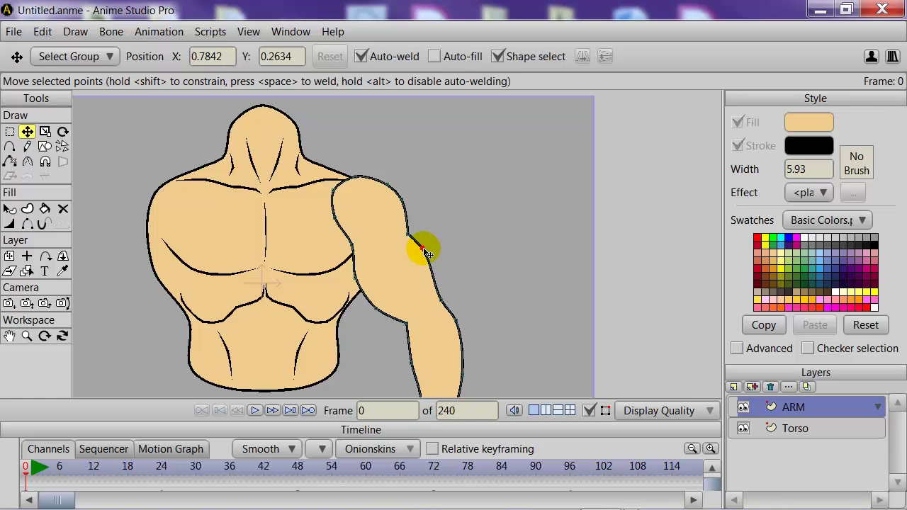
- Move the inner elbow point toward the torso and adjust the biceps contour above it
{"action": "left_click_drag", "start_coordinate": [448, 315], "coordinate": [447, 258]}
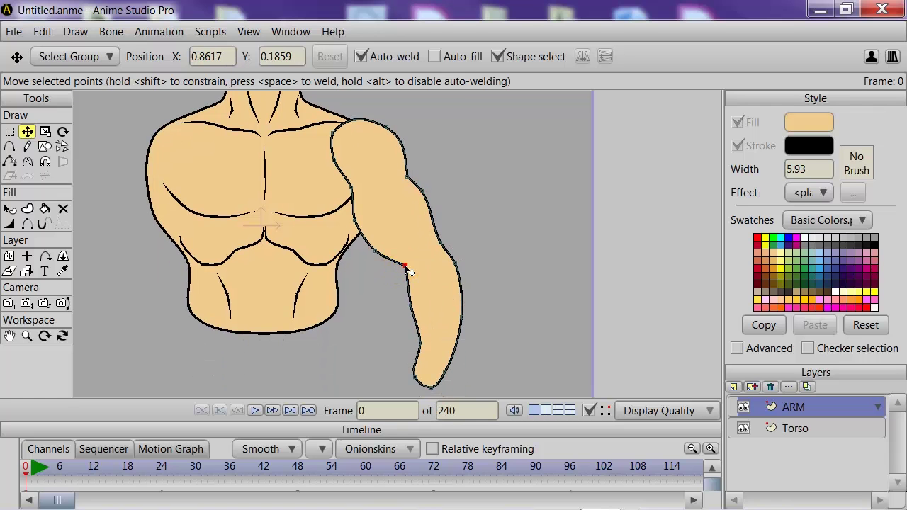
{"action": "left_click", "coordinate": [401, 271]}
{"action": "left_click_drag", "start_coordinate": [402, 272], "coordinate": [363, 211]}
- Sharpen the arm outline where it meets the chest edge and adjust the points around the armpit
{"action": "left_click", "coordinate": [27, 162]}
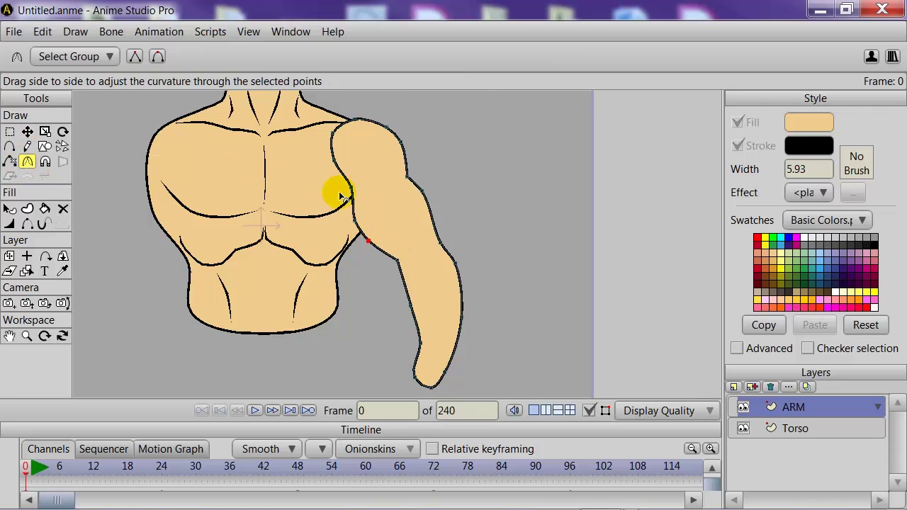
{"action": "left_click", "coordinate": [361, 192]}
{"action": "left_click", "coordinate": [233, 182]}
{"action": "left_click", "coordinate": [27, 132]}
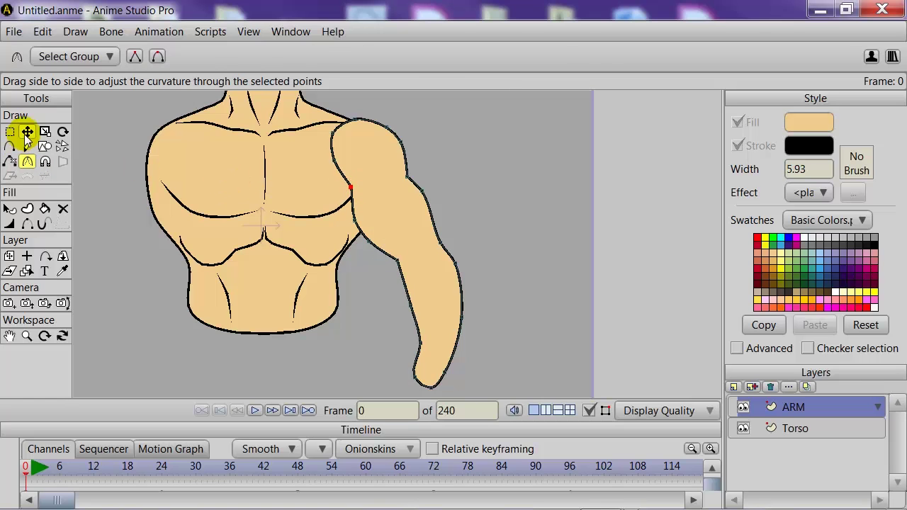
{"action": "left_click", "coordinate": [350, 187]}
{"action": "left_click_drag", "start_coordinate": [351, 190], "coordinate": [355, 221]}
- Reshape the forearm by moving the outer elbow point outward, narrowing the wrist end and bulging the inner forearm
{"action": "mouse_move", "coordinate": [440, 242]}
{"action": "left_mouse_down"}
{"action": "mouse_move", "coordinate": [455, 262]}
{"action": "mouse_move", "coordinate": [446, 245]}
{"action": "left_mouse_up"}
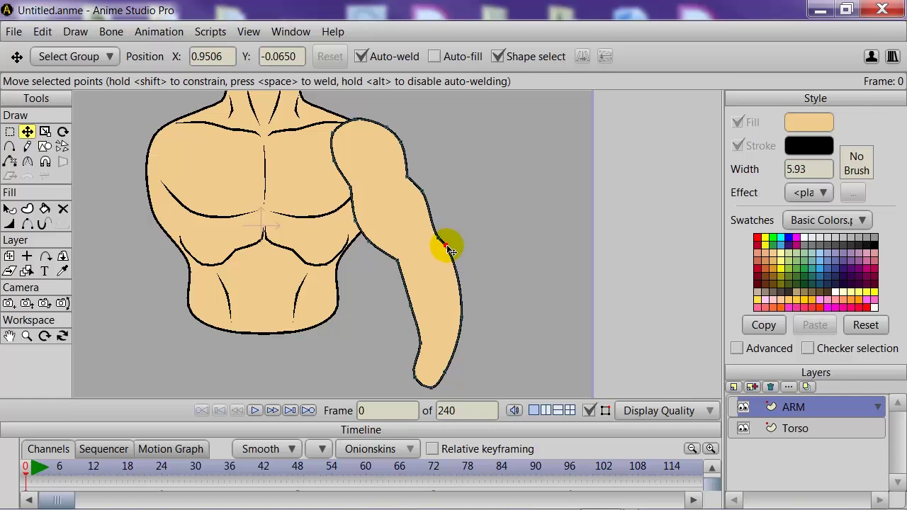
{"action": "left_click", "coordinate": [416, 375]}
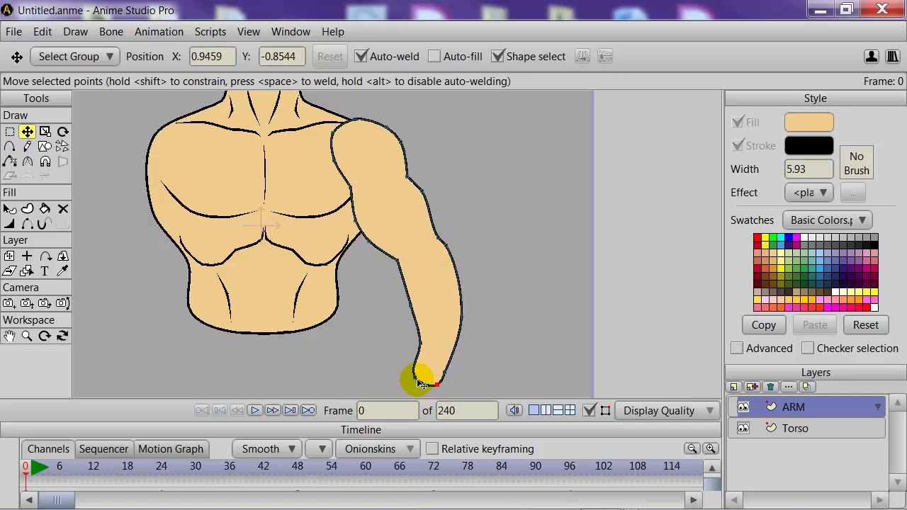
{"action": "left_click_drag", "start_coordinate": [417, 381], "coordinate": [421, 376]}
{"action": "left_click", "coordinate": [409, 307]}
{"action": "left_click_drag", "start_coordinate": [409, 307], "coordinate": [403, 303]}
{"action": "scroll", "coordinate": [432, 257], "scroll_direction": "down", "scroll_amount": 1}
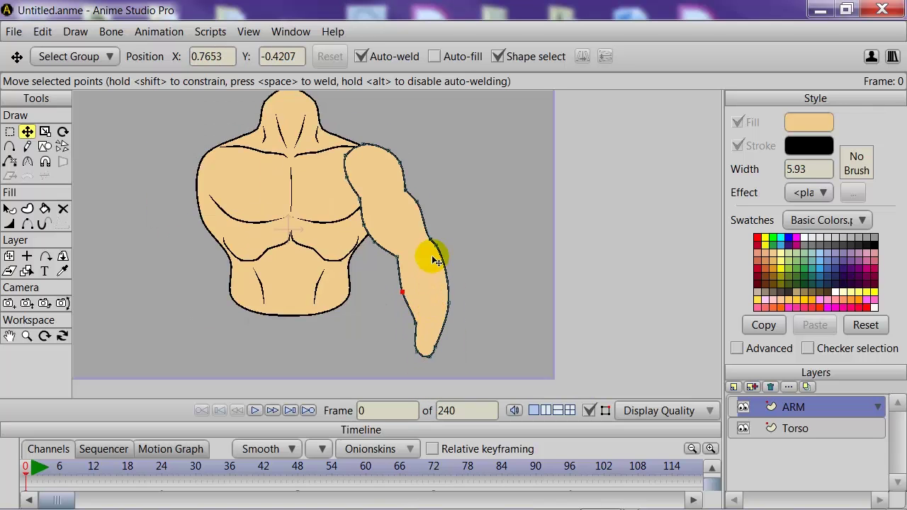
{"action": "left_click_drag", "start_coordinate": [445, 256], "coordinate": [498, 269]}
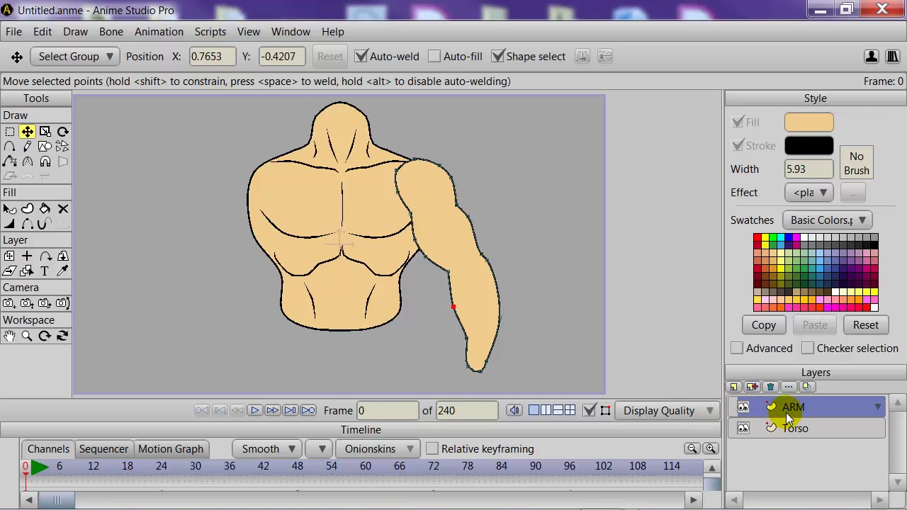
- Add a patch layer targeting Torso, scale it to about 2.5 and place it over the joint between shoulder and arm
{"action": "left_click", "coordinate": [734, 387]}
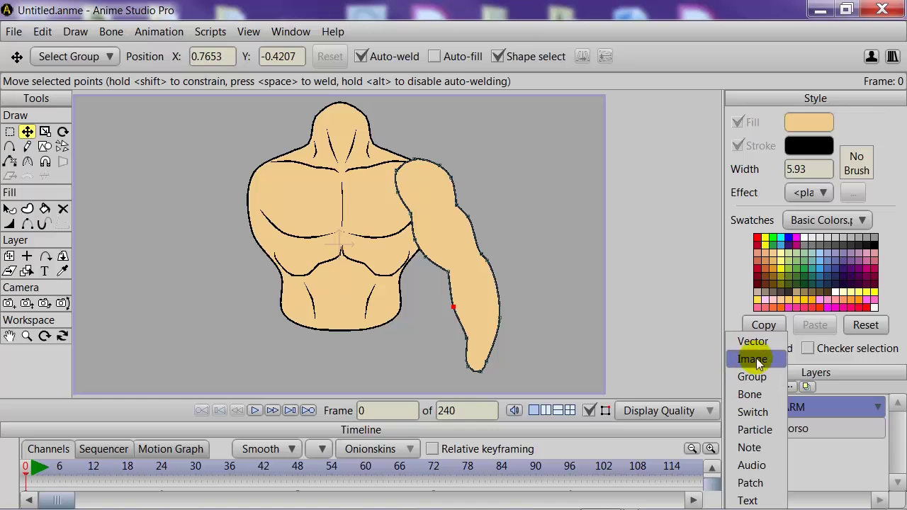
{"action": "left_click", "coordinate": [750, 483]}
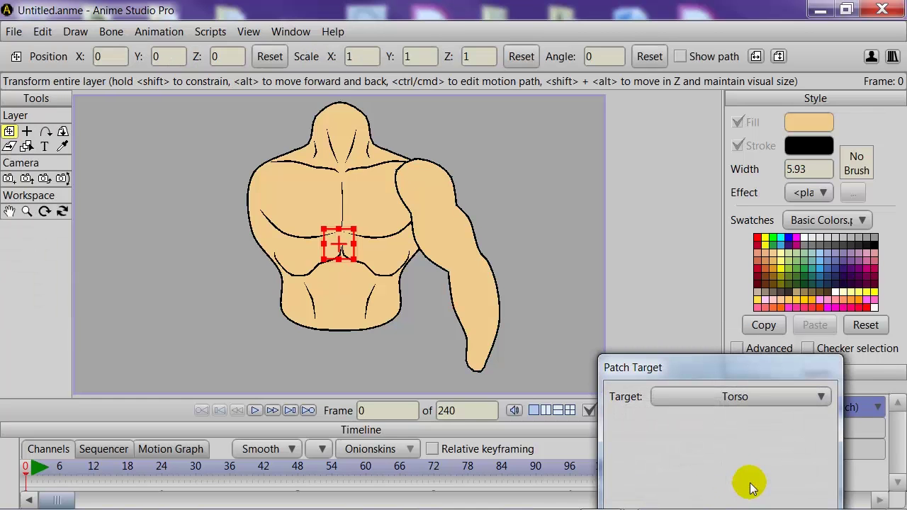
{"action": "left_click_drag", "start_coordinate": [749, 366], "coordinate": [613, 150]}
{"action": "left_click", "coordinate": [621, 395]}
{"action": "left_click_drag", "start_coordinate": [343, 249], "coordinate": [418, 196]}
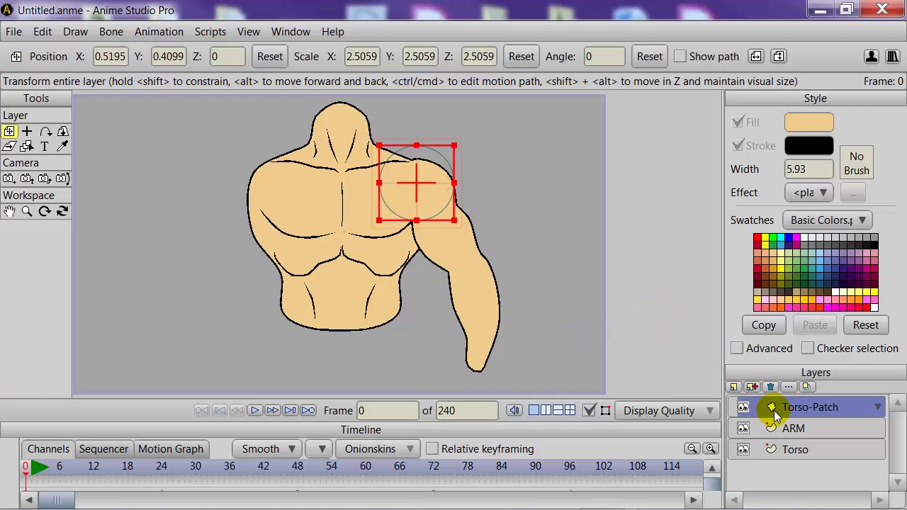
- Add a bone layer and name it Body
{"action": "left_click", "coordinate": [732, 387]}
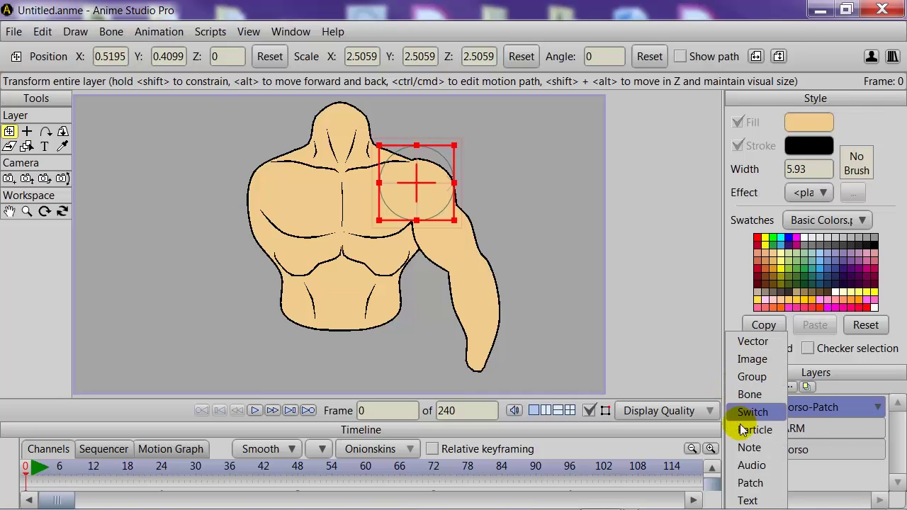
{"action": "left_click", "coordinate": [746, 394]}
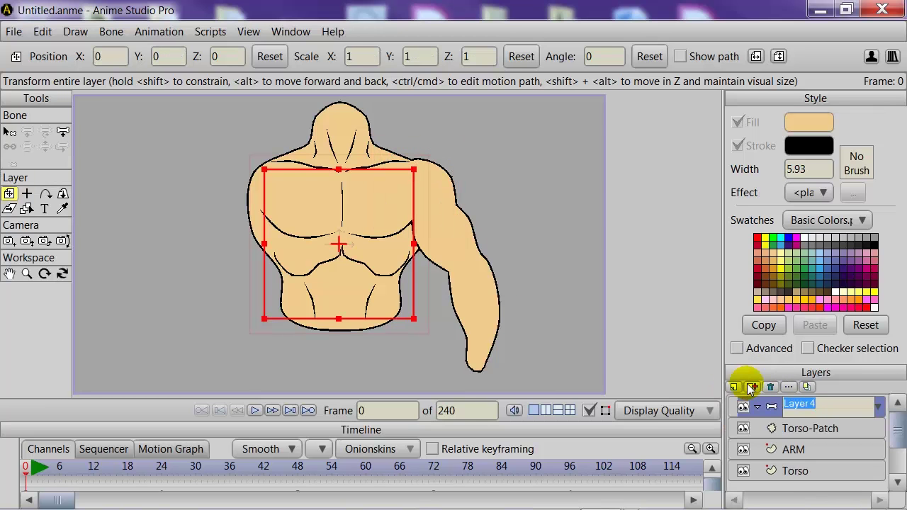
{"action": "type", "text": "Body"}
{"action": "key", "text": "Return"}
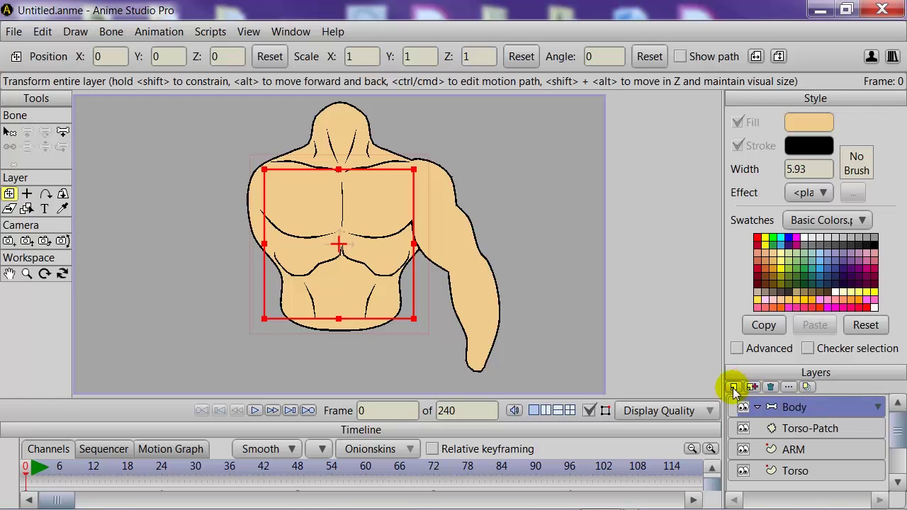
- Move the Torso-Patch, ARM and Torso layers into the Body bone layer and collapse it
{"action": "left_click", "coordinate": [804, 429]}
{"action": "left_click", "coordinate": [804, 429]}
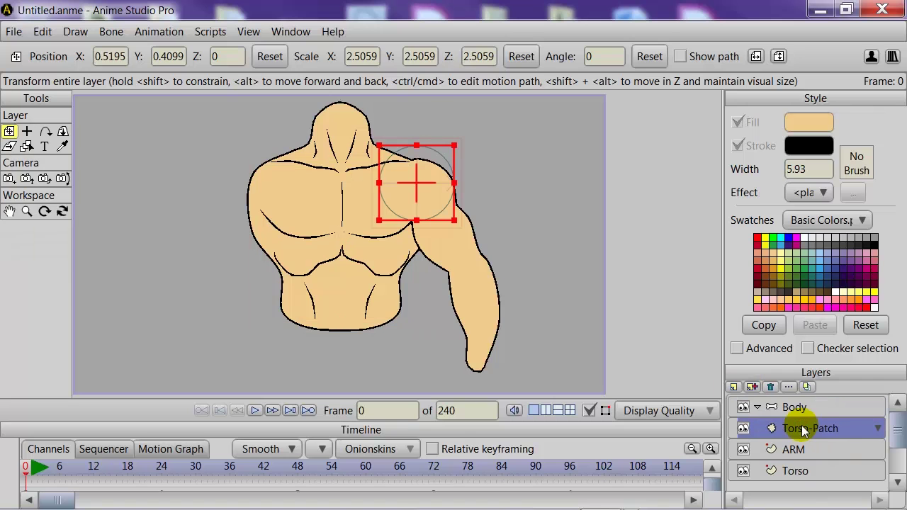
{"action": "left_click", "coordinate": [796, 476], "text": "shift"}
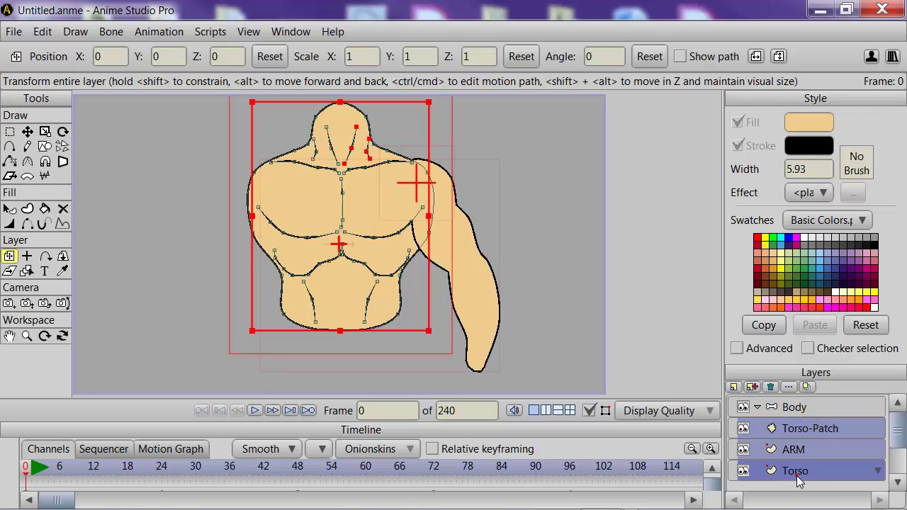
{"action": "left_click", "coordinate": [797, 427]}
{"action": "left_click", "coordinate": [759, 407]}
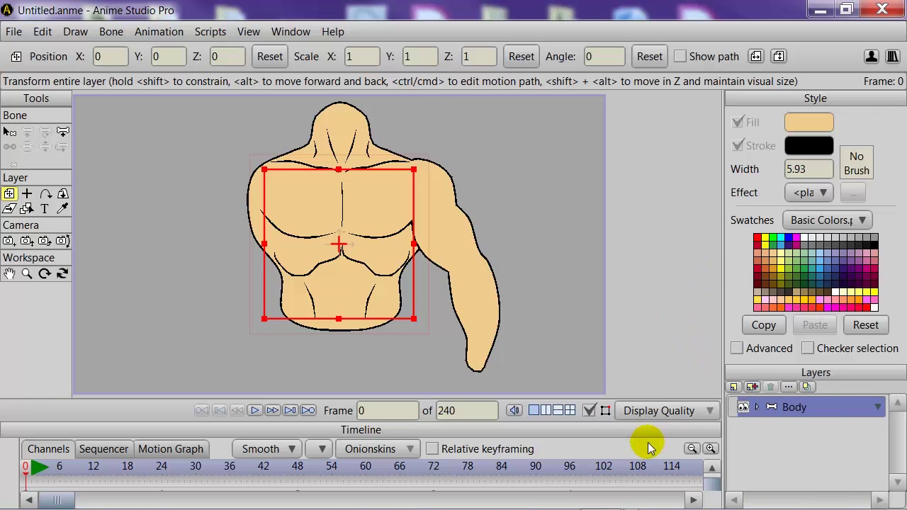
- Turn off Fills in the display quality settings so only the body's outlines are drawn
{"action": "left_click", "coordinate": [631, 410]}
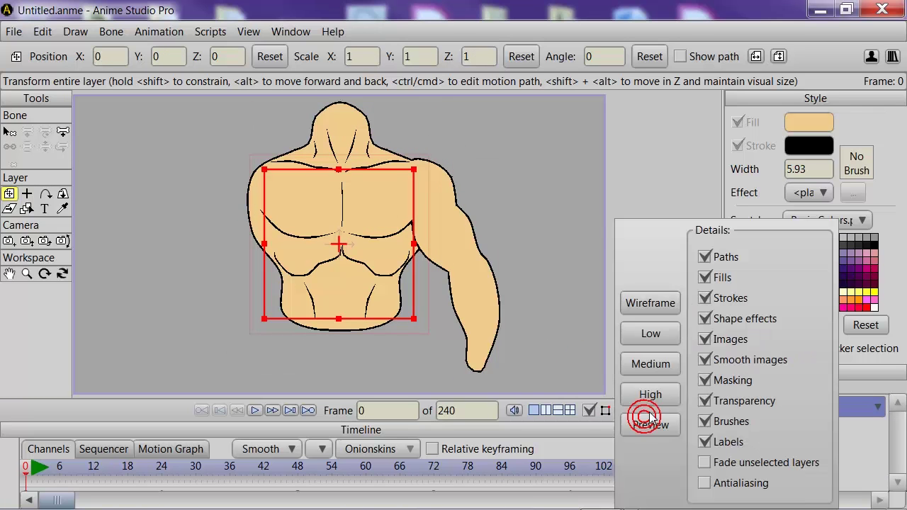
{"action": "left_click", "coordinate": [712, 286]}
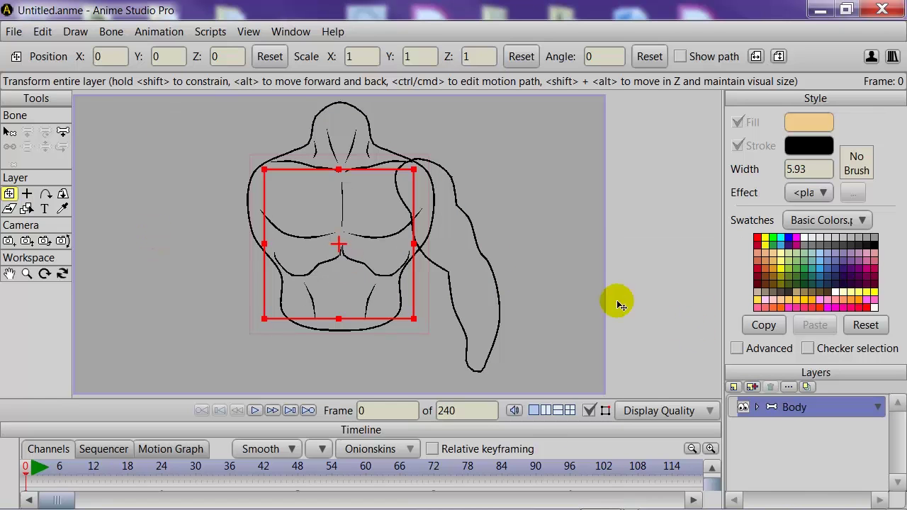
- Add a chain of three bones up the centre of the body, from the waist through the chest to the top of the head
{"action": "left_click", "coordinate": [63, 131]}
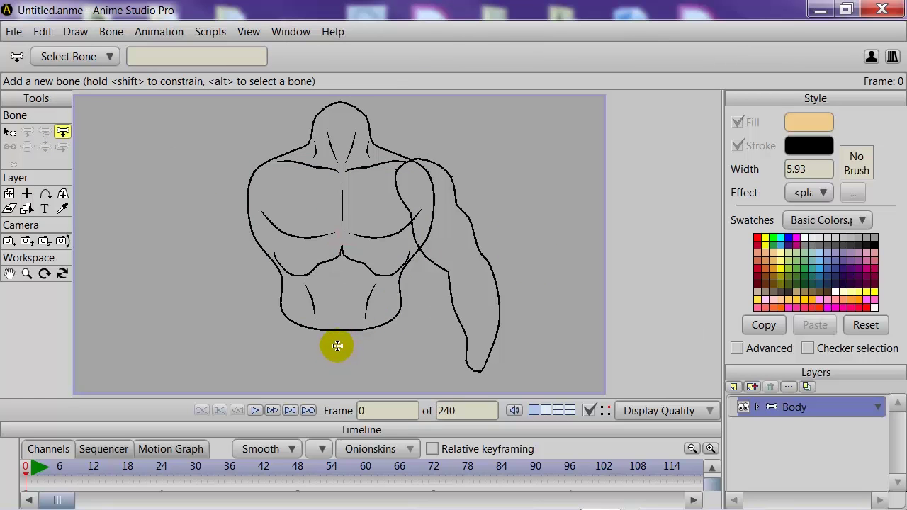
{"action": "left_click_drag", "start_coordinate": [338, 346], "coordinate": [342, 249]}
{"action": "key", "text": "ctrl+z"}
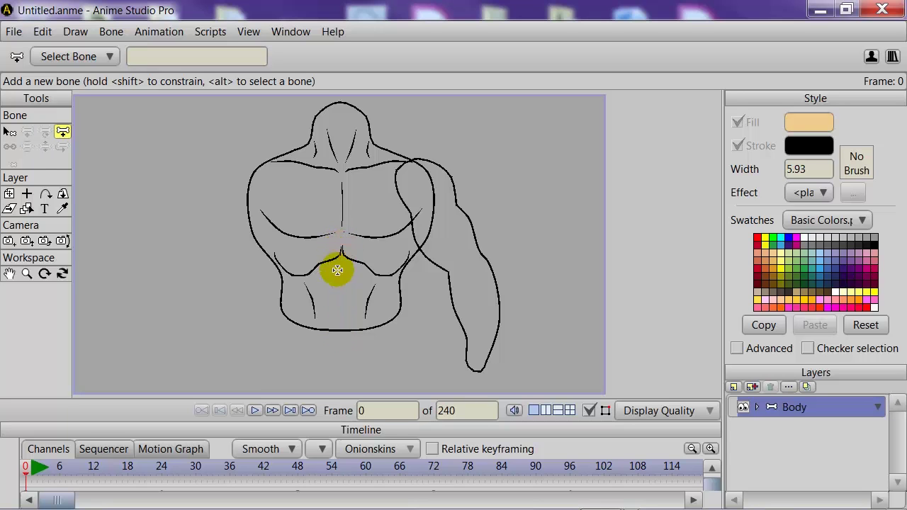
{"action": "left_click_drag", "start_coordinate": [339, 339], "coordinate": [340, 247]}
{"action": "left_click_drag", "start_coordinate": [340, 246], "coordinate": [341, 100]}
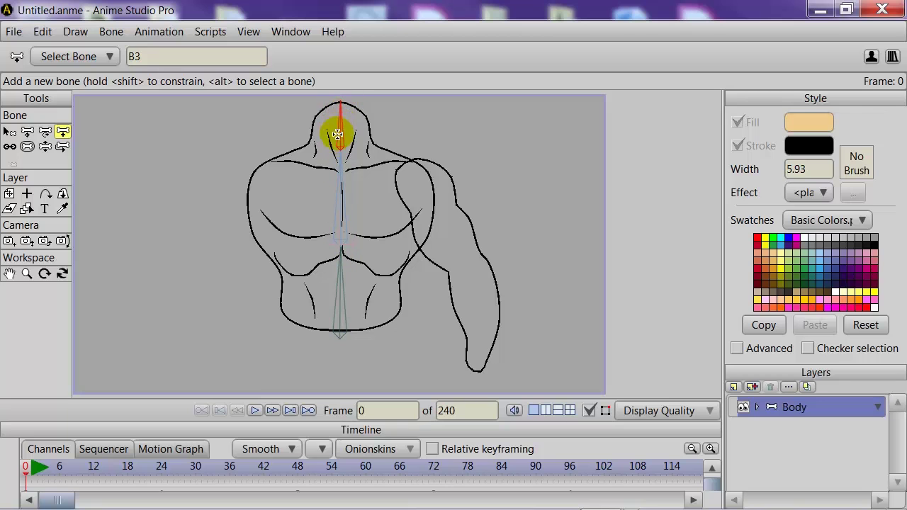
- Add shoulder, upper arm and forearm bones as a chain parented to the chest bone
{"action": "left_click", "coordinate": [340, 173], "text": "alt"}
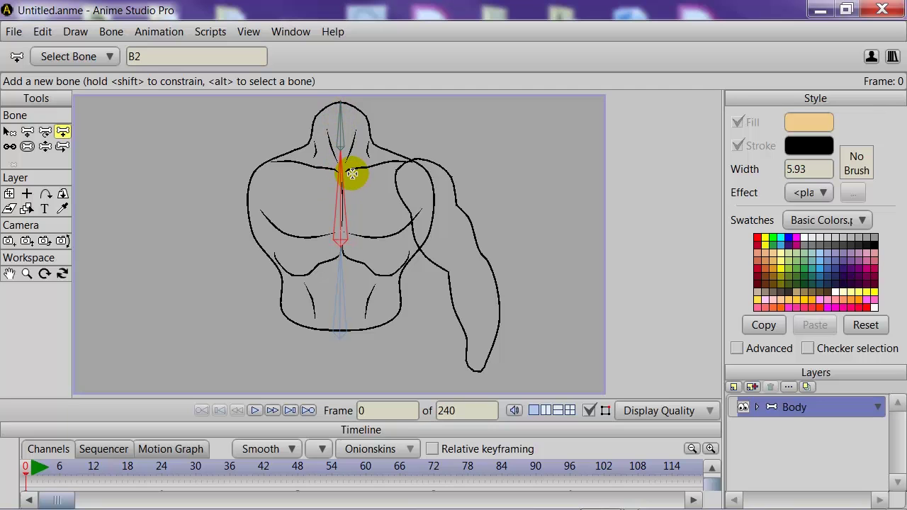
{"action": "left_click_drag", "start_coordinate": [352, 173], "coordinate": [421, 168]}
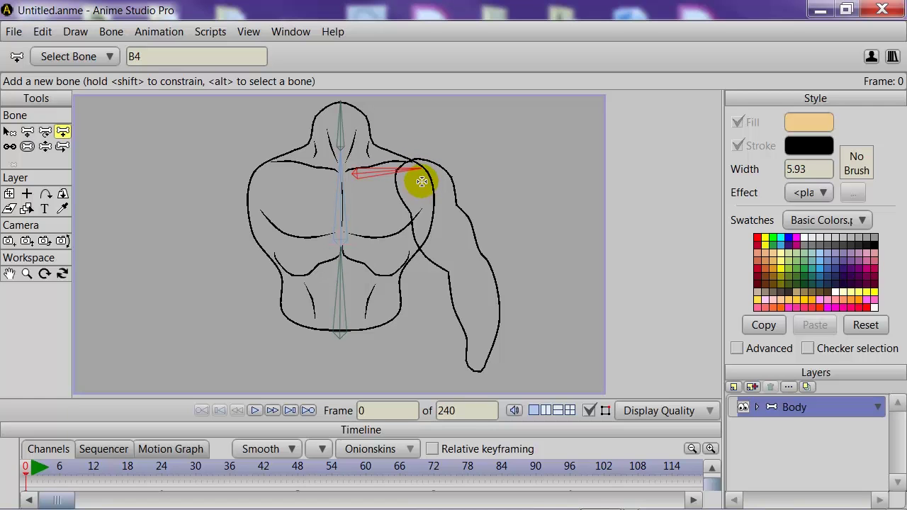
{"action": "left_click_drag", "start_coordinate": [421, 181], "coordinate": [470, 270]}
{"action": "left_click_drag", "start_coordinate": [470, 272], "coordinate": [480, 372]}
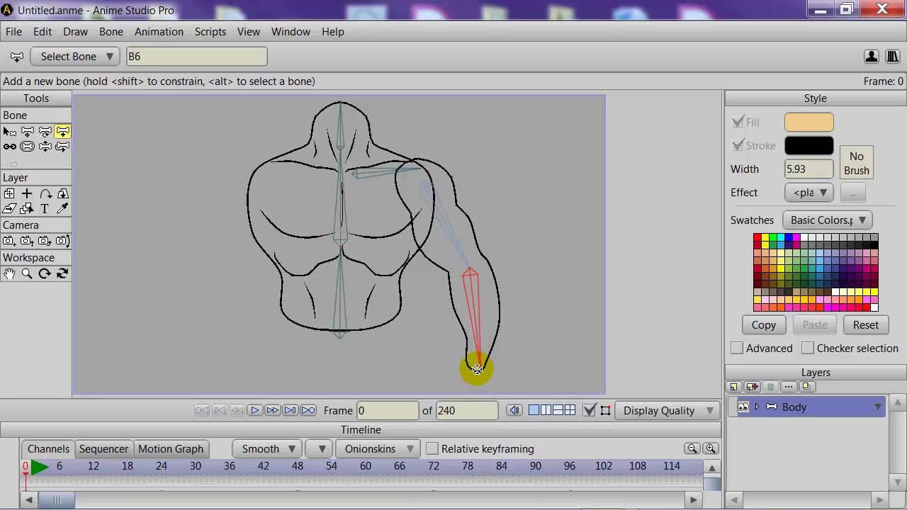
- Reduce the bone strength of all bones until no influence areas remain, and display the bones' parent links
{"action": "left_click", "coordinate": [27, 147]}
{"action": "left_click", "coordinate": [477, 290]}
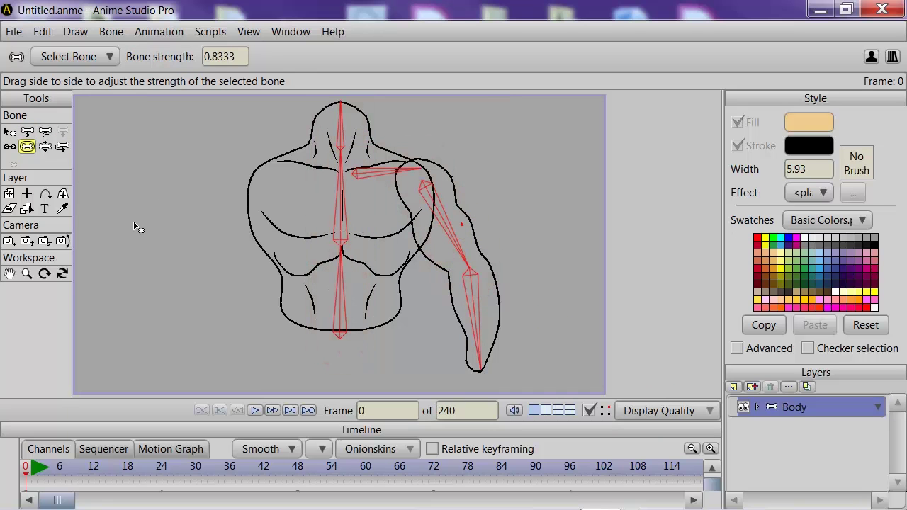
{"action": "left_click", "coordinate": [9, 147]}
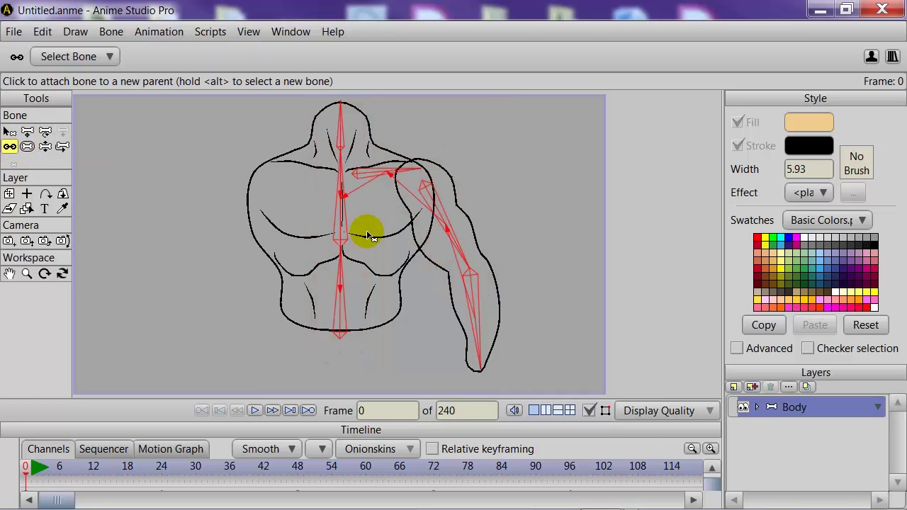
- Test the arm bone chain by moving the forearm bone with Manipulate Bones
{"action": "left_click", "coordinate": [45, 147]}
{"action": "left_click_drag", "start_coordinate": [487, 310], "coordinate": [493, 375]}
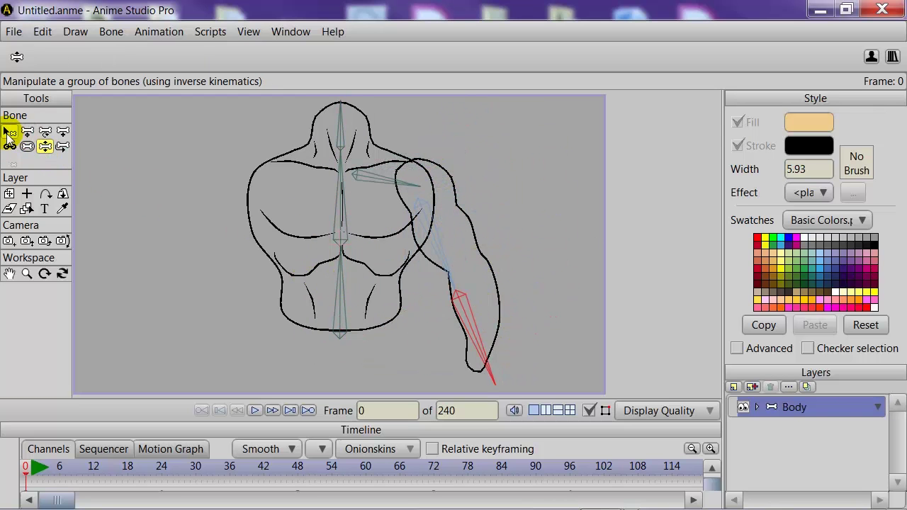
{"action": "left_click", "coordinate": [7, 131]}
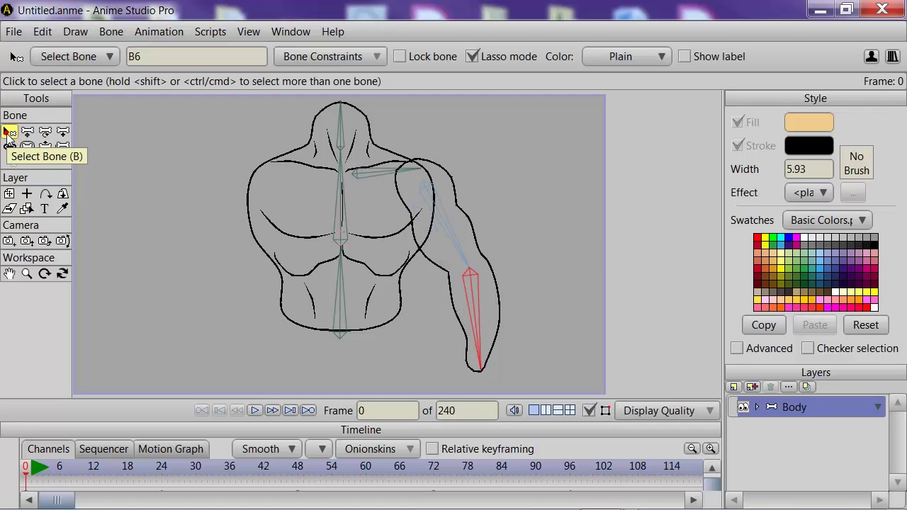
- Bind all points of the Torso layer to the lower spine bone
{"action": "left_click", "coordinate": [757, 407]}
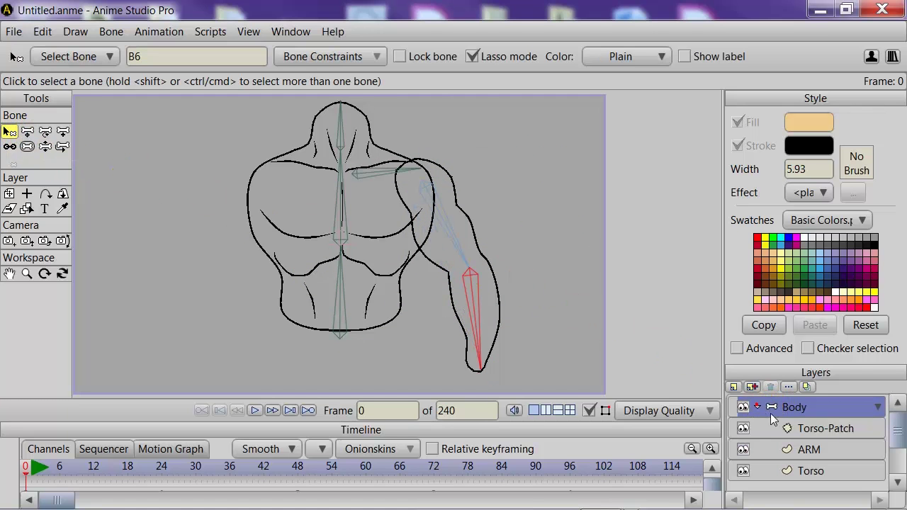
{"action": "left_click", "coordinate": [808, 473]}
{"action": "left_click", "coordinate": [10, 133]}
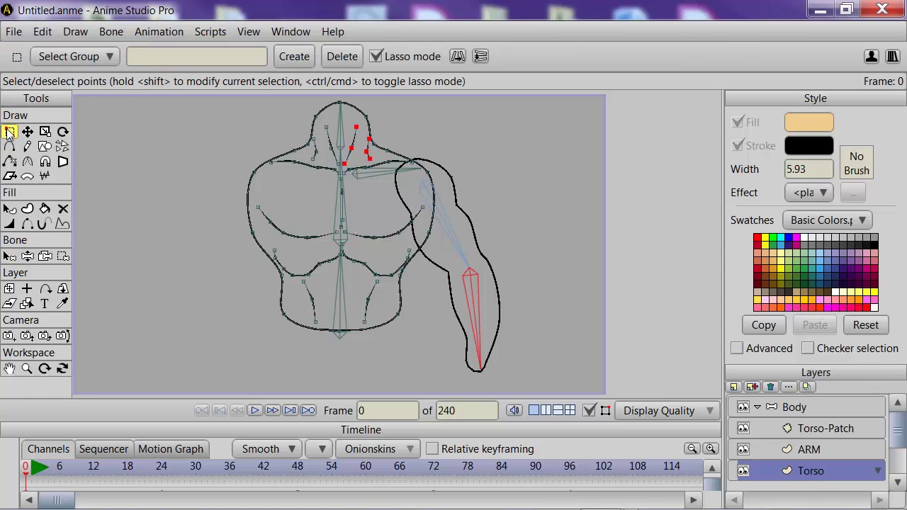
{"action": "left_click", "coordinate": [10, 255]}
{"action": "left_click", "coordinate": [341, 312]}
{"action": "left_click", "coordinate": [63, 256]}
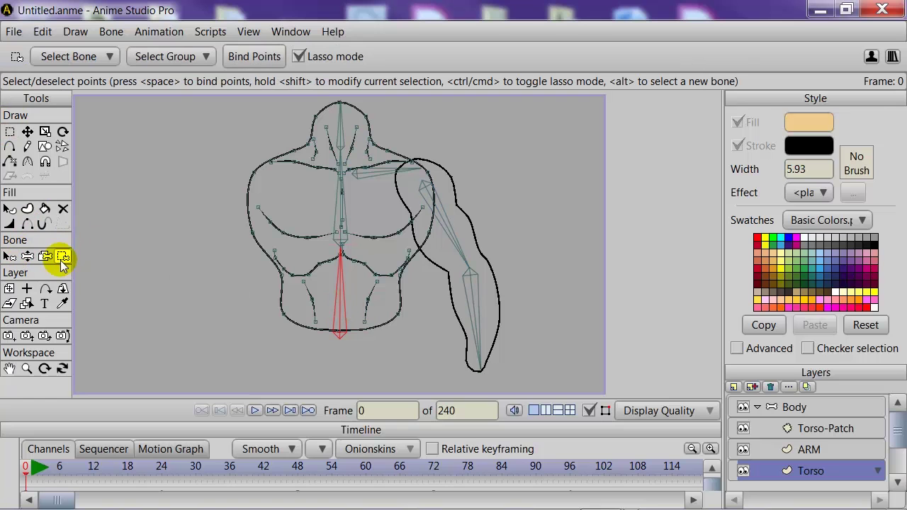
{"action": "left_click_drag", "start_coordinate": [466, 330], "coordinate": [423, 351]}
{"action": "mouse_move", "coordinate": [153, 210]}
{"action": "left_mouse_down"}
{"action": "mouse_move", "coordinate": [217, 142]}
{"action": "mouse_move", "coordinate": [338, 97]}
{"action": "mouse_move", "coordinate": [414, 107]}
{"action": "mouse_move", "coordinate": [494, 172]}
{"action": "mouse_move", "coordinate": [444, 364]}
{"action": "left_mouse_up"}
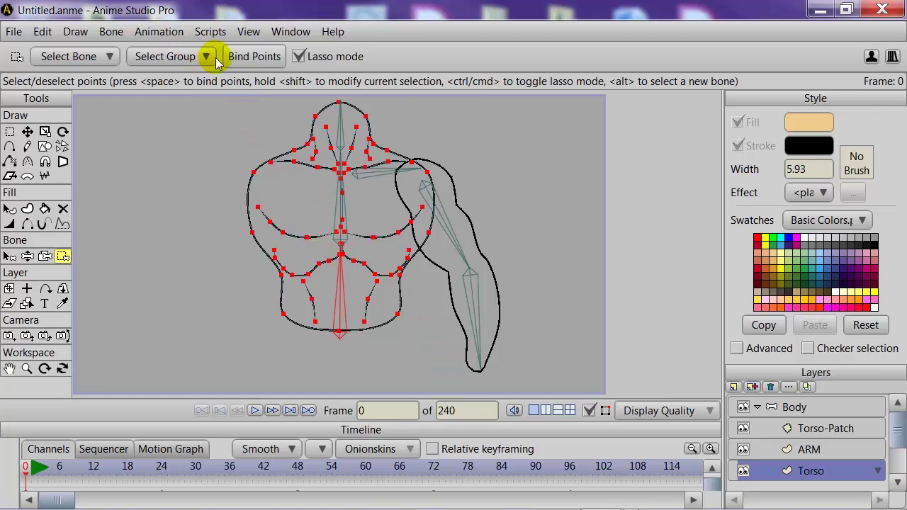
{"action": "left_click", "coordinate": [255, 59]}
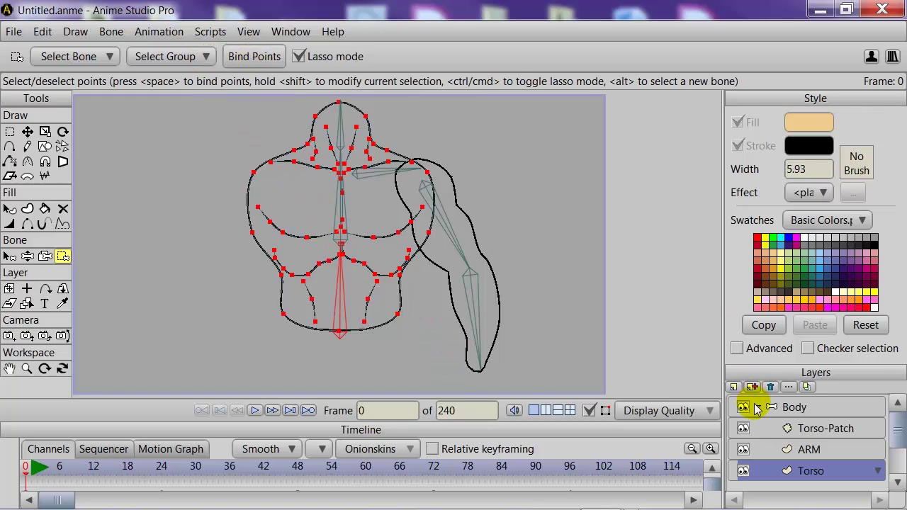
- Bind the Torso points from the lower edge of the chest up through the head to the chest bone
{"action": "left_click", "coordinate": [7, 257]}
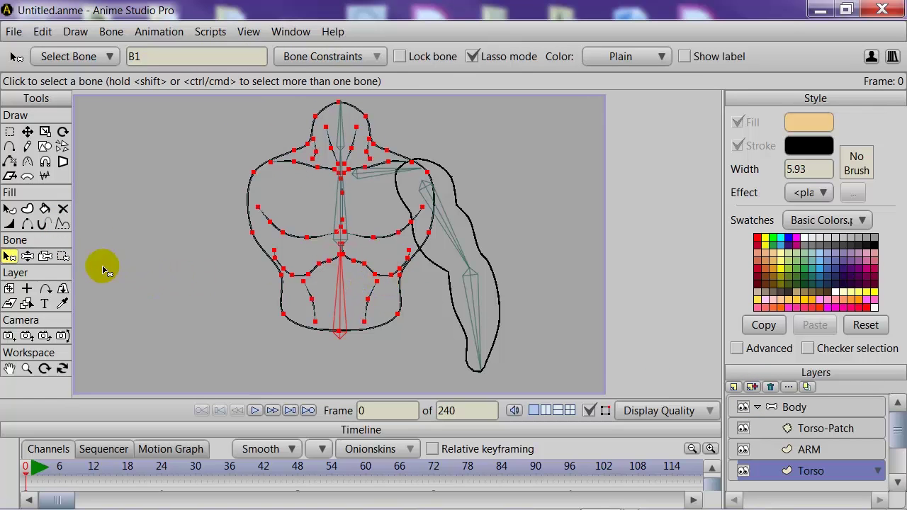
{"action": "left_click", "coordinate": [344, 203]}
{"action": "left_click", "coordinate": [63, 258]}
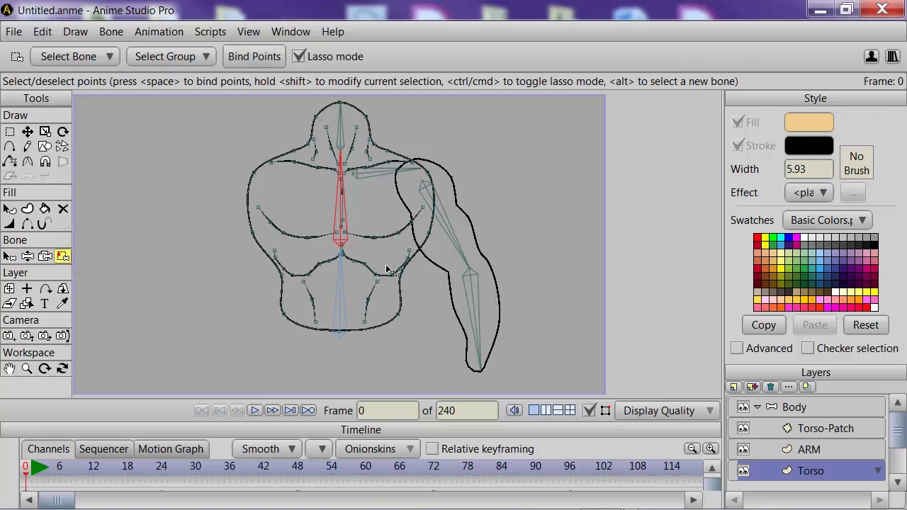
{"action": "left_click_drag", "start_coordinate": [486, 240], "coordinate": [417, 257]}
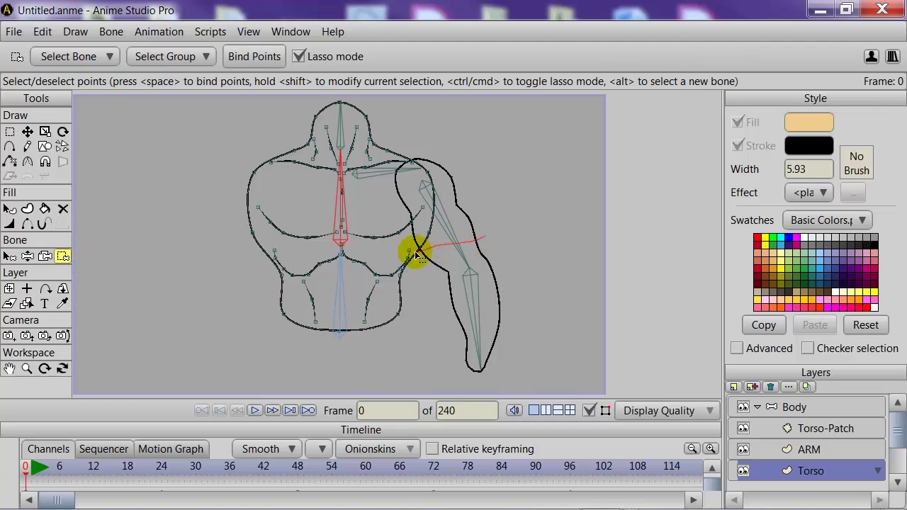
{"action": "mouse_move", "coordinate": [354, 247]}
{"action": "left_mouse_down"}
{"action": "mouse_move", "coordinate": [250, 252]}
{"action": "mouse_move", "coordinate": [216, 224]}
{"action": "mouse_move", "coordinate": [218, 159]}
{"action": "mouse_move", "coordinate": [245, 124]}
{"action": "mouse_move", "coordinate": [300, 97]}
{"action": "mouse_move", "coordinate": [343, 90]}
{"action": "mouse_move", "coordinate": [435, 122]}
{"action": "mouse_move", "coordinate": [485, 194]}
{"action": "mouse_move", "coordinate": [461, 278]}
{"action": "left_mouse_up"}
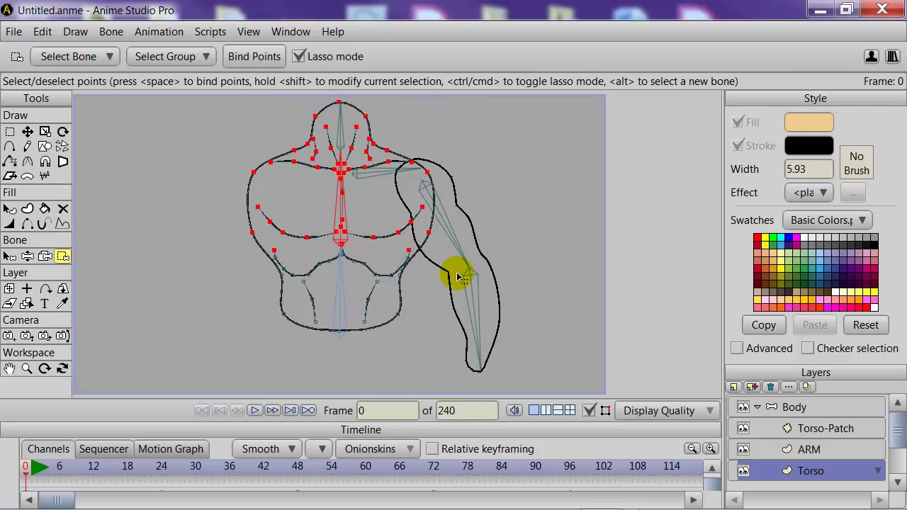
{"action": "left_click", "coordinate": [246, 58]}
- Bind the Torso points around the top of the head and upper neck lines to the head bone
{"action": "left_click_drag", "start_coordinate": [317, 200], "coordinate": [305, 240]}
{"action": "left_click", "coordinate": [10, 132]}
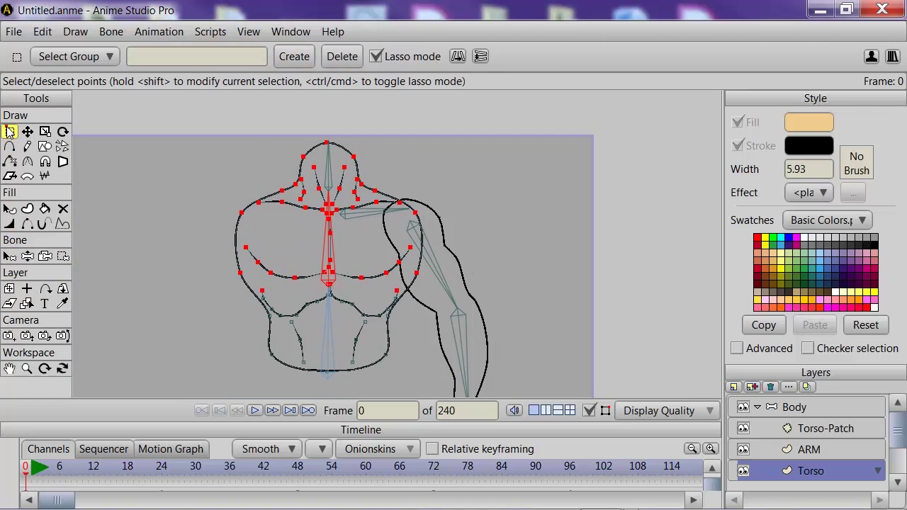
{"action": "left_click", "coordinate": [10, 256]}
{"action": "left_click", "coordinate": [329, 158]}
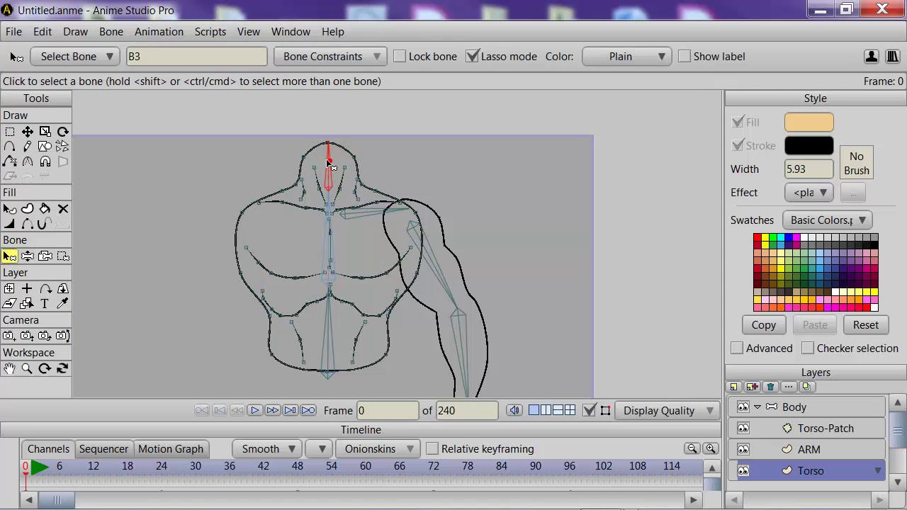
{"action": "left_click", "coordinate": [61, 257]}
{"action": "mouse_move", "coordinate": [279, 155]}
{"action": "left_mouse_down"}
{"action": "mouse_move", "coordinate": [286, 170]}
{"action": "mouse_move", "coordinate": [318, 171]}
{"action": "mouse_move", "coordinate": [365, 151]}
{"action": "mouse_move", "coordinate": [300, 121]}
{"action": "mouse_move", "coordinate": [272, 136]}
{"action": "left_mouse_up"}
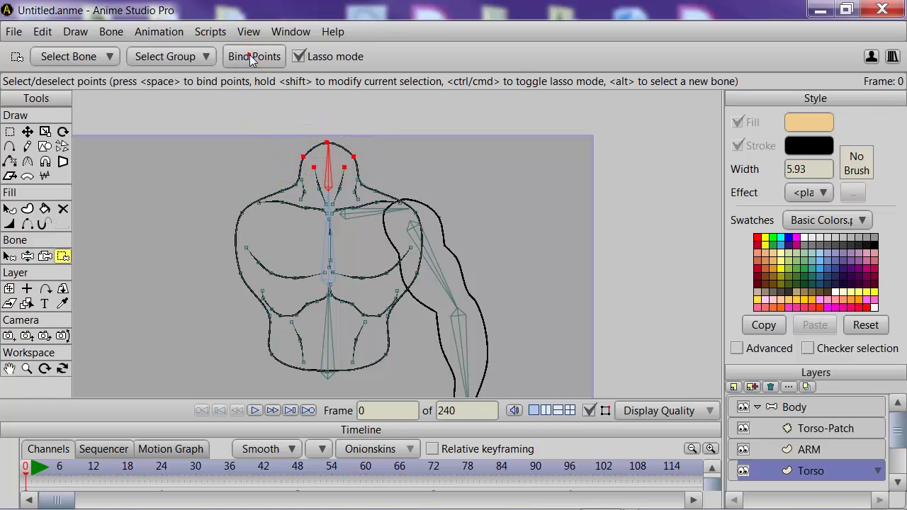
- Bind the four Torso points around the shoulder beside the arm to the shoulder bone
{"action": "left_click_drag", "start_coordinate": [518, 301], "coordinate": [497, 230]}
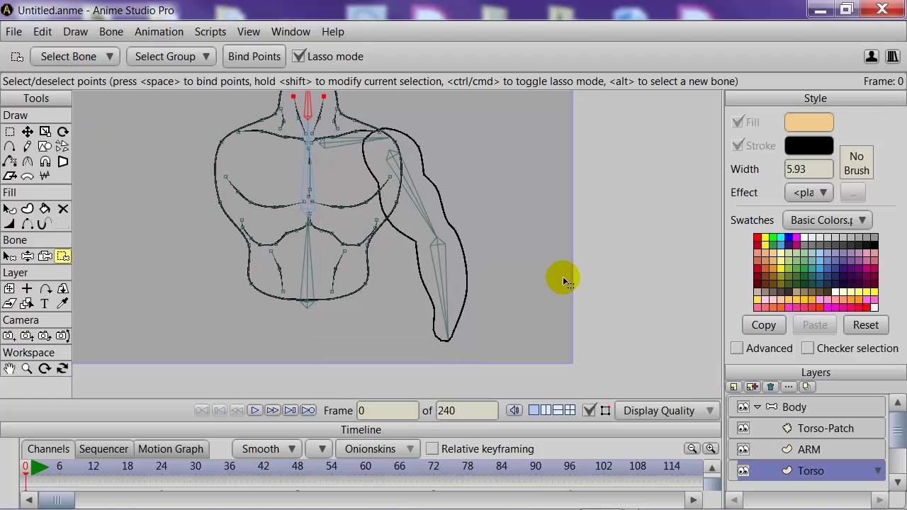
{"action": "left_click", "coordinate": [10, 255]}
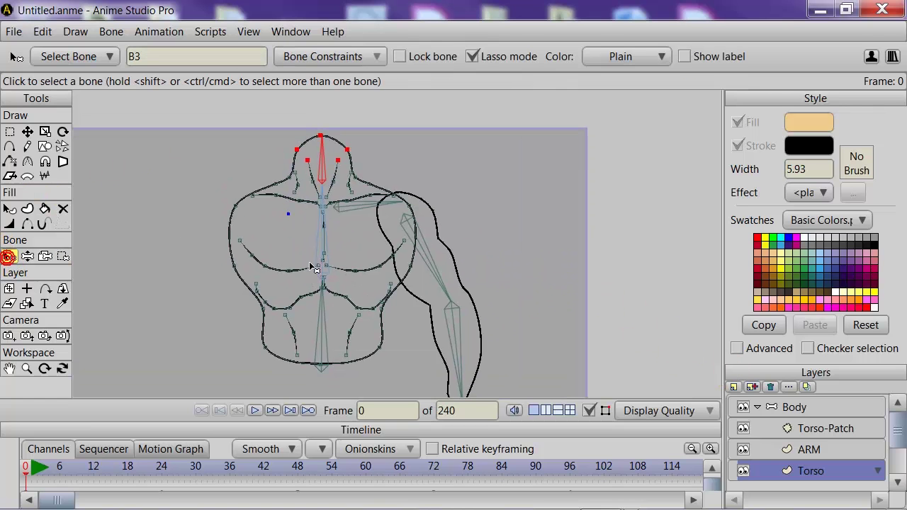
{"action": "left_click", "coordinate": [388, 210]}
{"action": "left_click", "coordinate": [63, 255]}
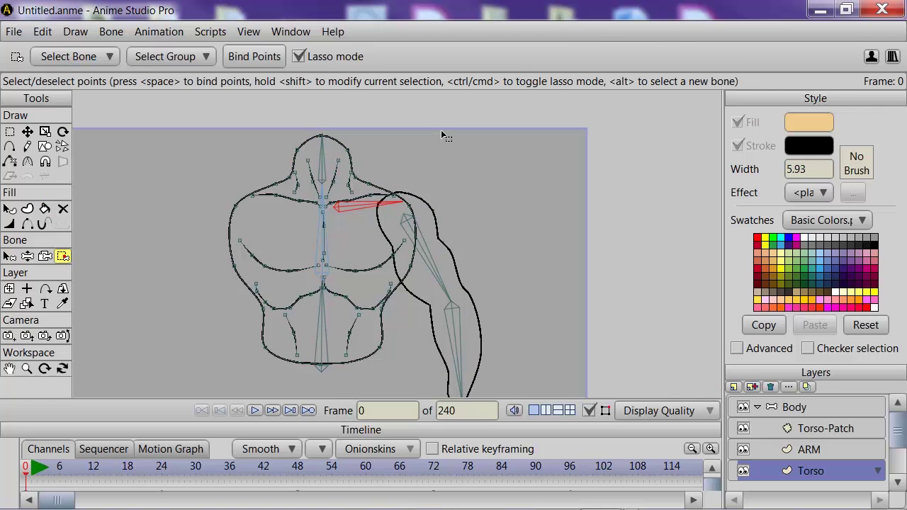
{"action": "mouse_move", "coordinate": [405, 167]}
{"action": "left_mouse_down"}
{"action": "mouse_move", "coordinate": [370, 175]}
{"action": "mouse_move", "coordinate": [359, 196]}
{"action": "mouse_move", "coordinate": [368, 214]}
{"action": "mouse_move", "coordinate": [400, 221]}
{"action": "mouse_move", "coordinate": [399, 162]}
{"action": "left_mouse_up"}
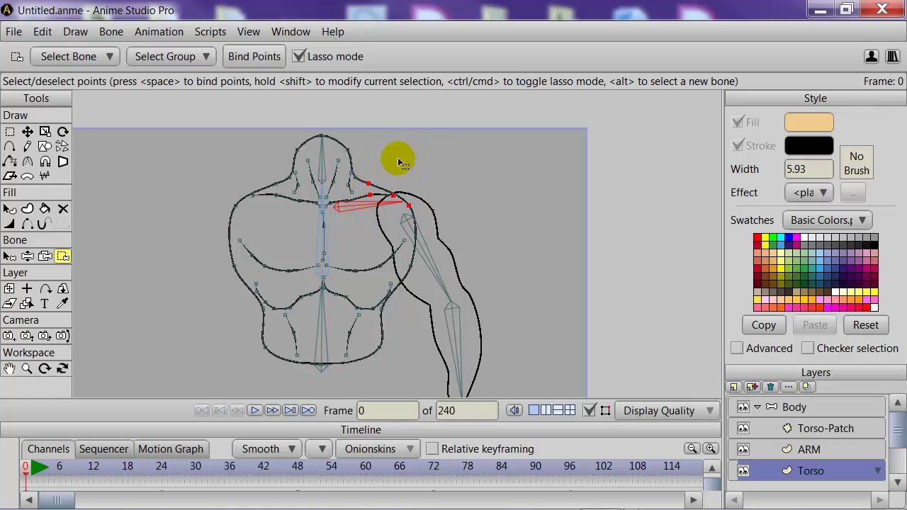
- Bind the ARM layer's points to the upper arm bone
{"action": "left_click", "coordinate": [809, 449]}
{"action": "left_click_drag", "start_coordinate": [560, 276], "coordinate": [549, 226]}
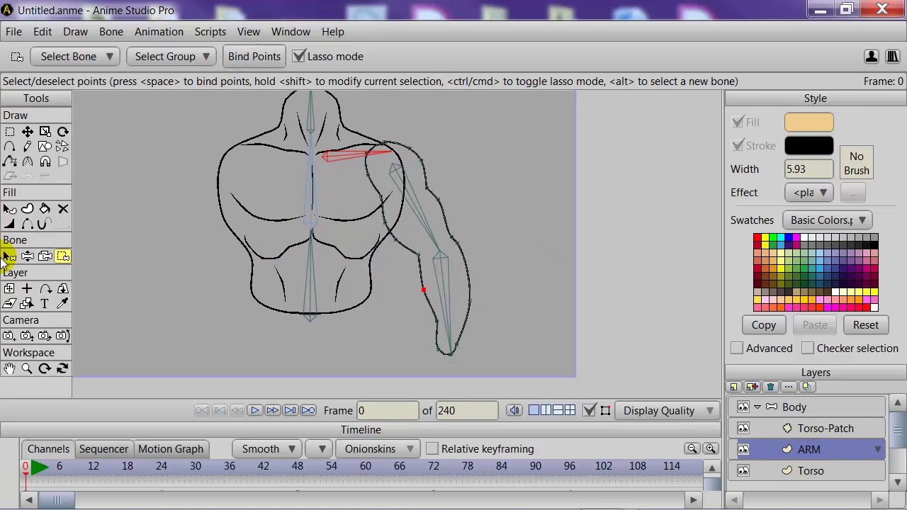
{"action": "left_click", "coordinate": [10, 256]}
{"action": "left_click", "coordinate": [421, 219]}
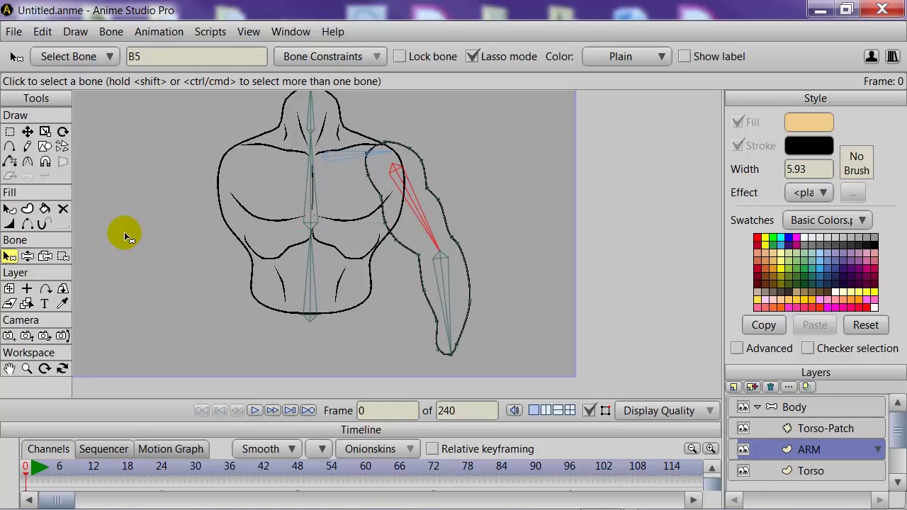
{"action": "left_click", "coordinate": [62, 256]}
{"action": "mouse_move", "coordinate": [415, 117]}
{"action": "left_mouse_down"}
{"action": "mouse_move", "coordinate": [345, 142]}
{"action": "mouse_move", "coordinate": [376, 326]}
{"action": "mouse_move", "coordinate": [416, 368]}
{"action": "mouse_move", "coordinate": [524, 292]}
{"action": "mouse_move", "coordinate": [477, 115]}
{"action": "mouse_move", "coordinate": [427, 89]}
{"action": "mouse_move", "coordinate": [394, 135]}
{"action": "left_mouse_up"}
- Bind the ARM layer's points below the elbow to the forearm bone
{"action": "left_click", "coordinate": [10, 256]}
{"action": "left_click", "coordinate": [434, 288]}
{"action": "left_click", "coordinate": [62, 256]}
{"action": "mouse_move", "coordinate": [457, 258]}
{"action": "left_mouse_down"}
{"action": "mouse_move", "coordinate": [422, 355]}
{"action": "mouse_move", "coordinate": [484, 360]}
{"action": "mouse_move", "coordinate": [496, 257]}
{"action": "left_mouse_up"}
{"action": "left_click", "coordinate": [275, 64]}
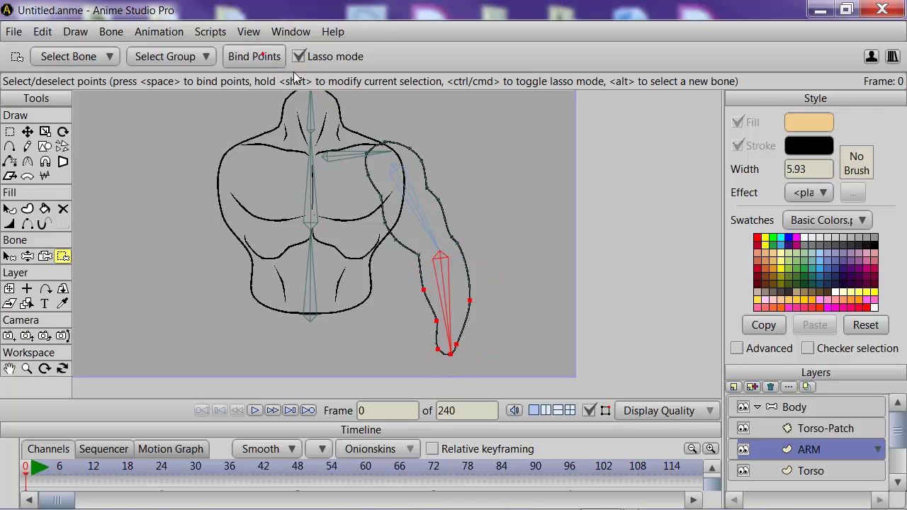
- Turn Fills back on in the display quality settings
{"action": "left_click", "coordinate": [655, 411]}
{"action": "left_click", "coordinate": [704, 277]}
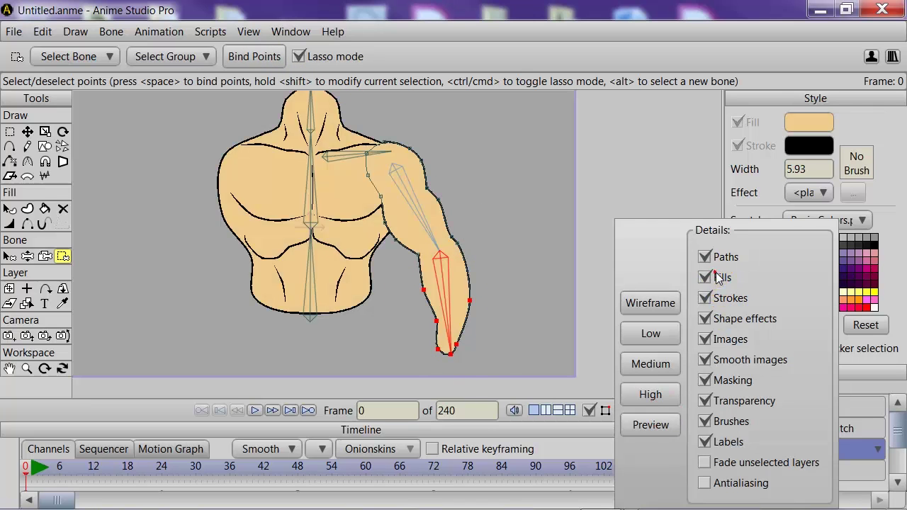
{"action": "left_click", "coordinate": [571, 430]}
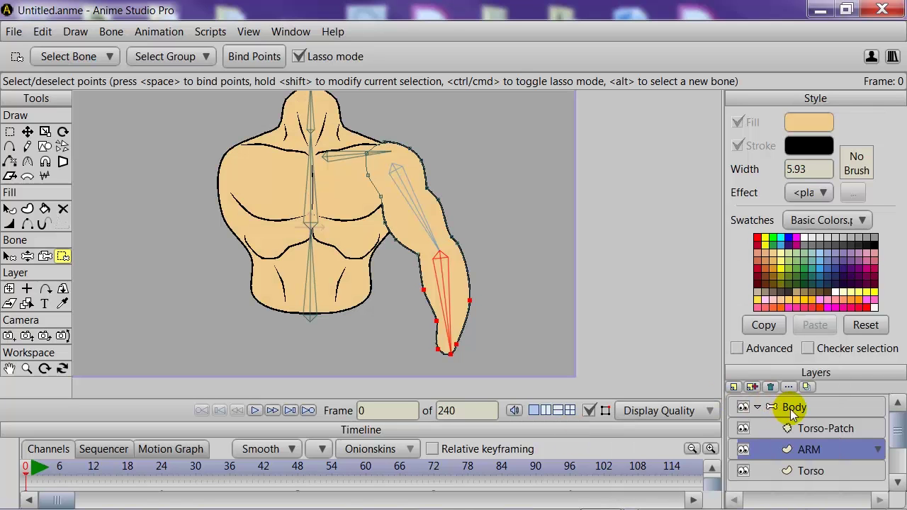
- Bind the Torso-Patch layer to the upper arm bone and return to the Body layer
{"action": "left_click", "coordinate": [824, 429]}
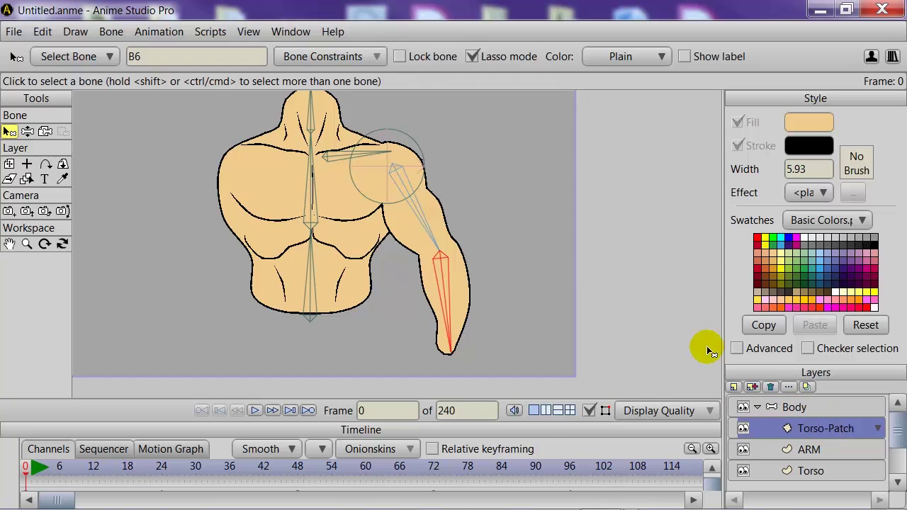
{"action": "left_click", "coordinate": [45, 132]}
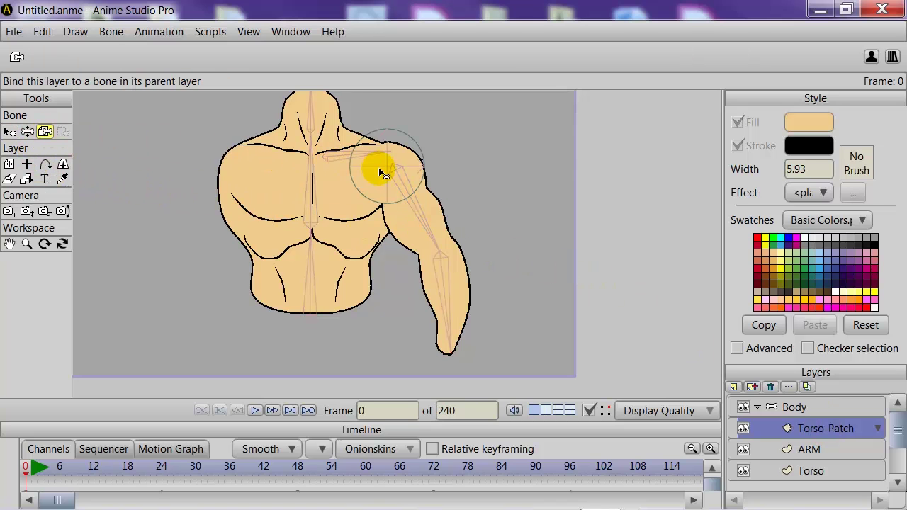
{"action": "left_click", "coordinate": [400, 178]}
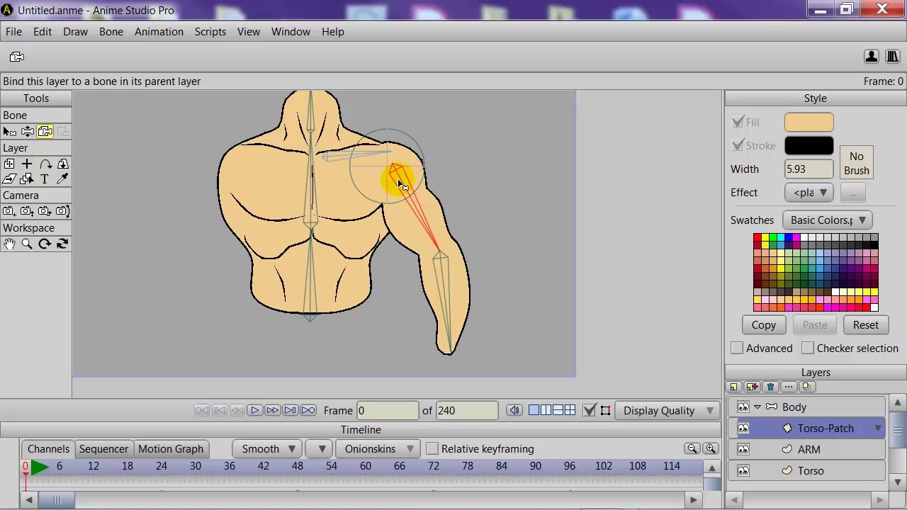
{"action": "left_click", "coordinate": [797, 407]}
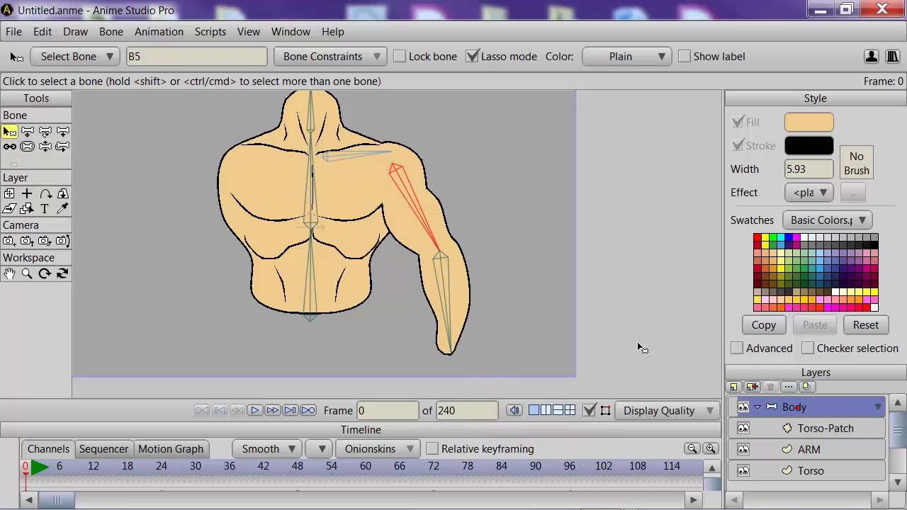
- Test the arm rig by manipulating the upper arm bone
{"action": "left_click", "coordinate": [45, 147]}
{"action": "mouse_move", "coordinate": [412, 207]}
{"action": "left_mouse_down"}
{"action": "mouse_move", "coordinate": [457, 124]}
{"action": "mouse_move", "coordinate": [440, 200]}
{"action": "mouse_move", "coordinate": [397, 243]}
{"action": "mouse_move", "coordinate": [447, 196]}
{"action": "mouse_move", "coordinate": [425, 36]}
{"action": "mouse_move", "coordinate": [442, 87]}
{"action": "mouse_move", "coordinate": [405, 223]}
{"action": "mouse_move", "coordinate": [469, 129]}
{"action": "mouse_move", "coordinate": [471, 137]}
{"action": "mouse_move", "coordinate": [405, 165]}
{"action": "mouse_move", "coordinate": [405, 203]}
{"action": "left_mouse_up"}
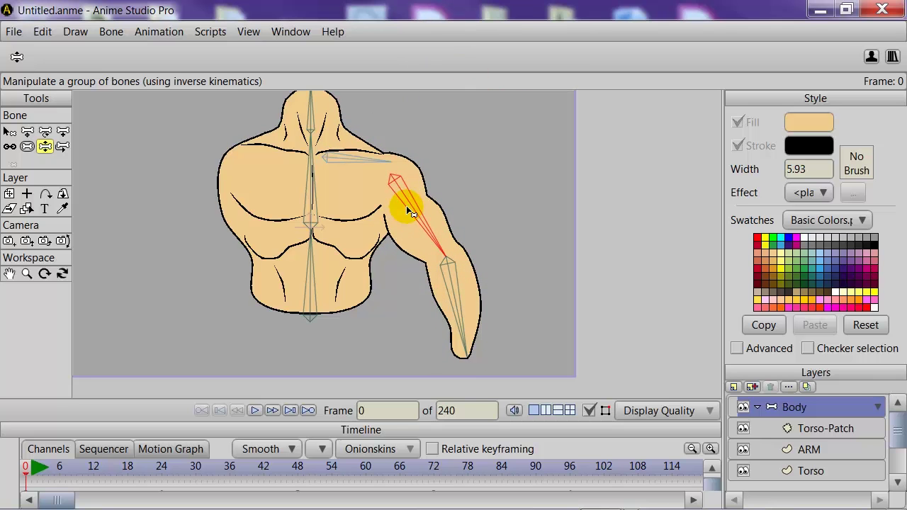
{"action": "left_click", "coordinate": [10, 132]}
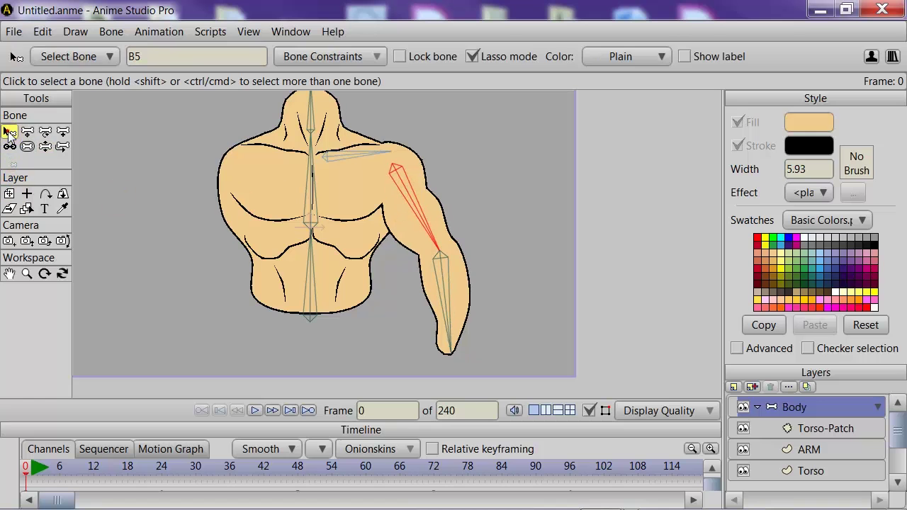
- Rename the collarbone bone CB and the upper arm bone Arm
{"action": "left_click", "coordinate": [354, 158]}
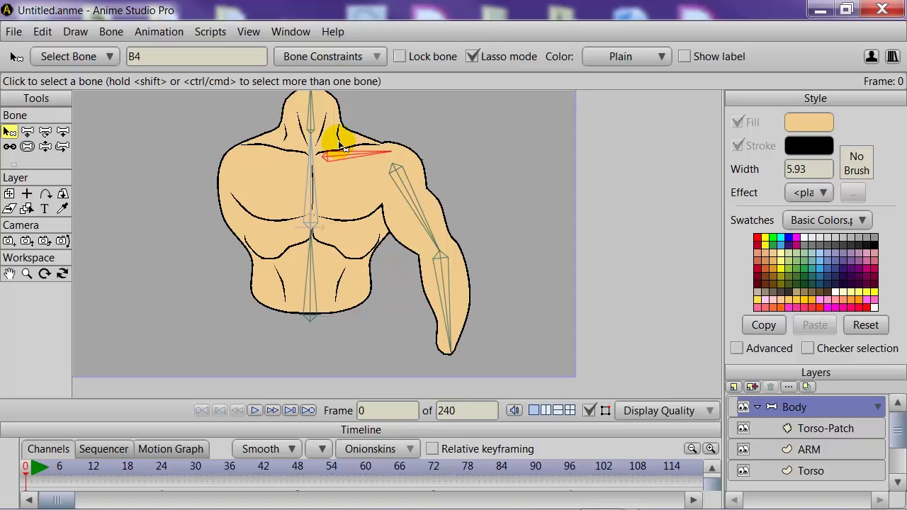
{"action": "double_click", "coordinate": [156, 57]}
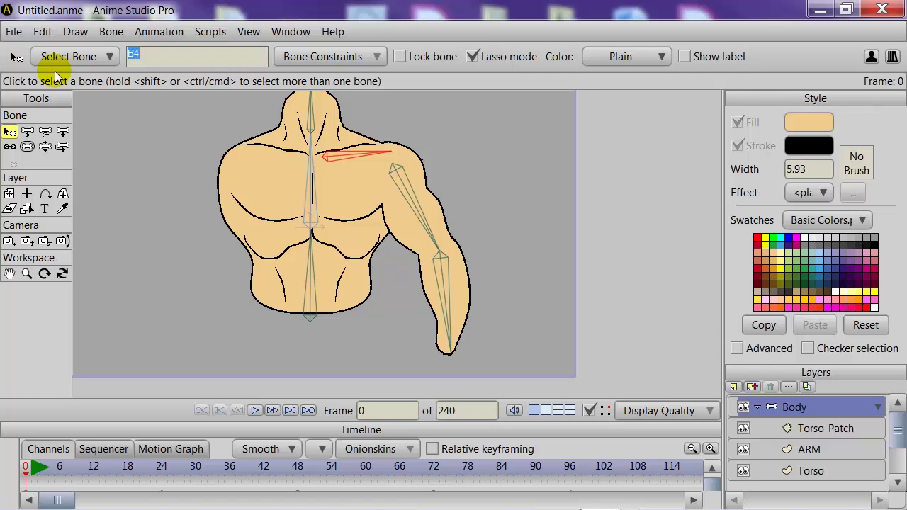
{"action": "type", "text": "CB"}
{"action": "key", "text": "Return"}
{"action": "left_click", "coordinate": [435, 217]}
{"action": "left_click_drag", "start_coordinate": [148, 67], "coordinate": [68, 62]}
{"action": "type", "text": "Arm"}
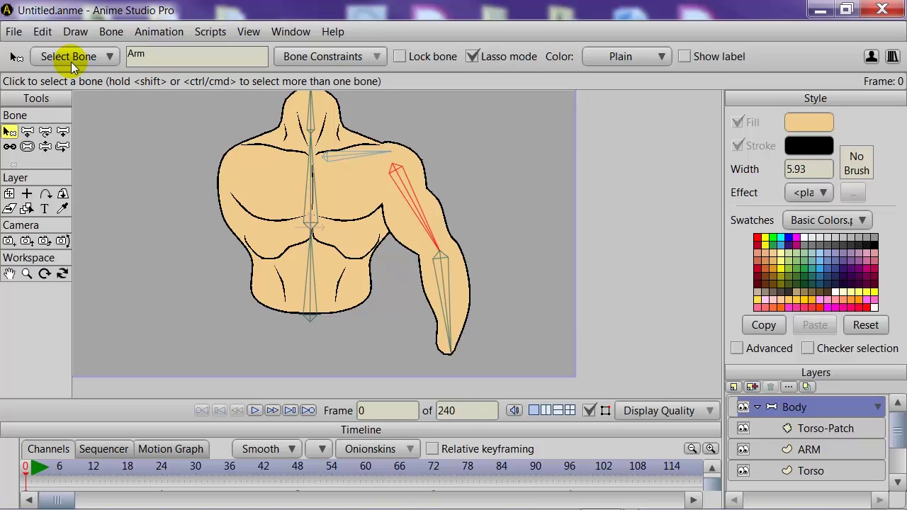
{"action": "key", "text": "Return"}
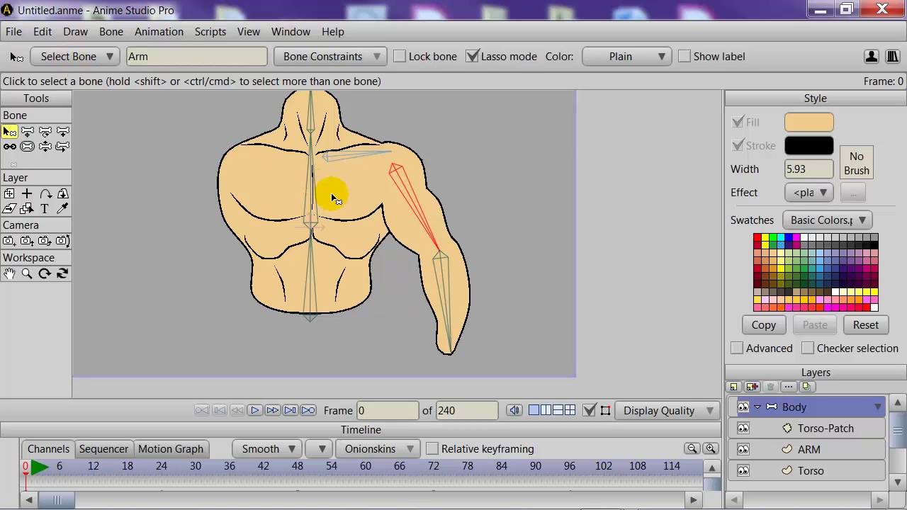
- Enable angle constraints on the CB bone with a minimum of -10 and a maximum of 20 degrees
{"action": "left_click", "coordinate": [347, 160]}
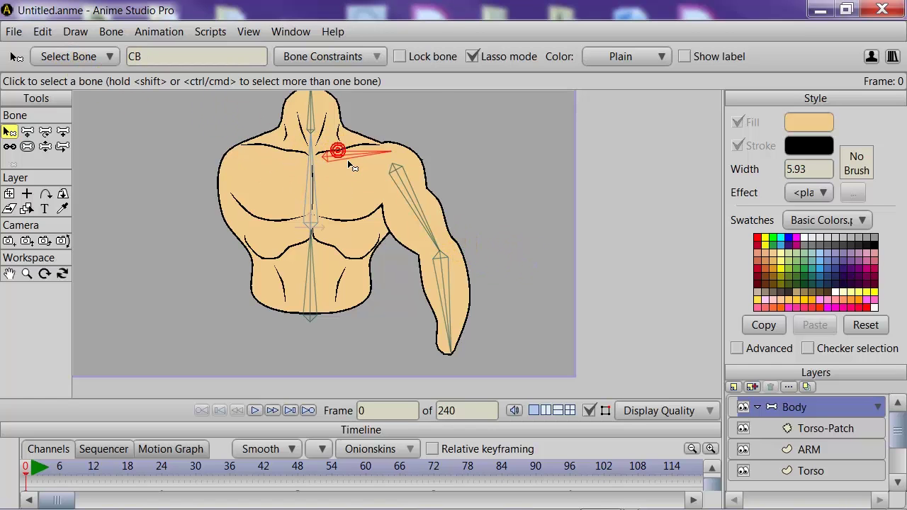
{"action": "left_click", "coordinate": [333, 56]}
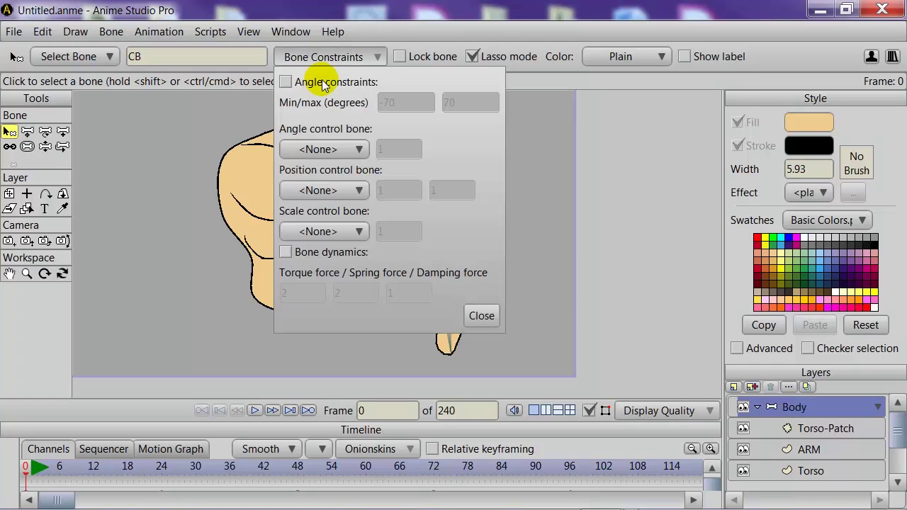
{"action": "left_click", "coordinate": [321, 80]}
{"action": "scroll", "coordinate": [411, 108], "scroll_direction": "up", "scroll_amount": 1}
{"action": "left_click_drag", "start_coordinate": [231, 211], "coordinate": [75, 231]}
{"action": "scroll", "coordinate": [400, 102], "scroll_direction": "down", "scroll_amount": 4}
{"action": "scroll", "coordinate": [207, 198], "scroll_direction": "up", "scroll_amount": 7}
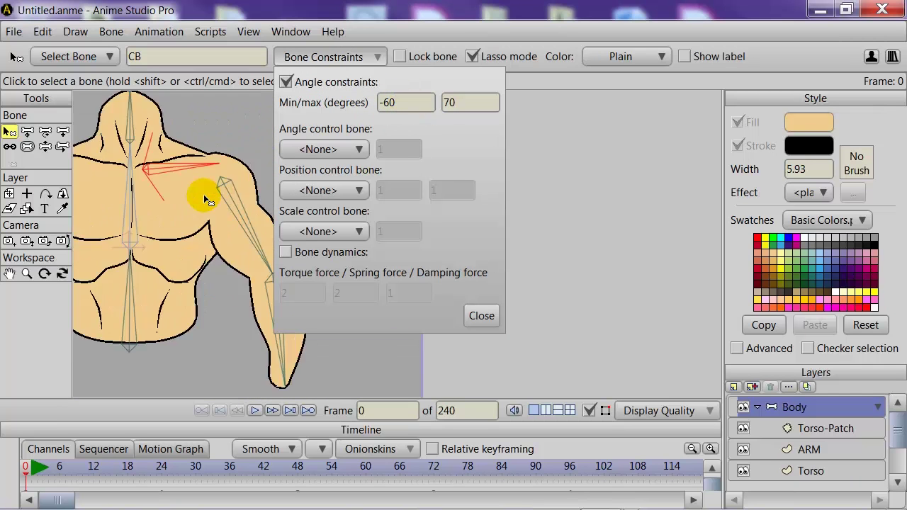
{"action": "scroll", "coordinate": [204, 200], "scroll_direction": "down", "scroll_amount": 3}
{"action": "double_click", "coordinate": [418, 103]}
{"action": "type", "text": "30"}
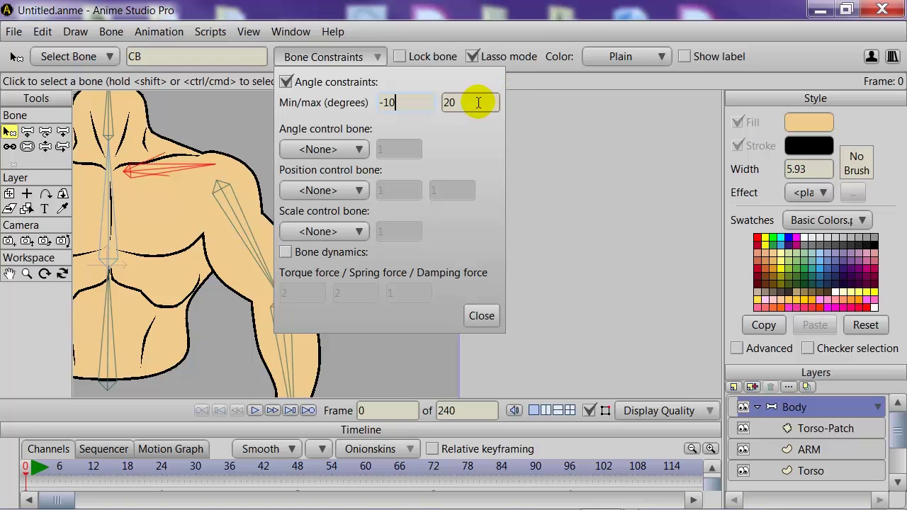
{"action": "left_click", "coordinate": [481, 316]}
- Enable angle constraints on the Arm bone with a minimum of -70 and a maximum of 150 degrees
{"action": "left_click", "coordinate": [238, 221]}
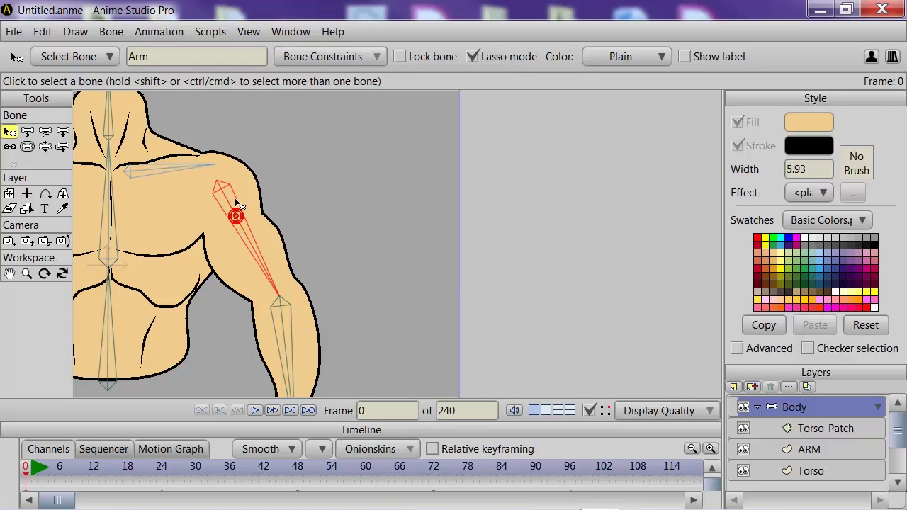
{"action": "left_click", "coordinate": [315, 57]}
{"action": "left_click", "coordinate": [301, 84]}
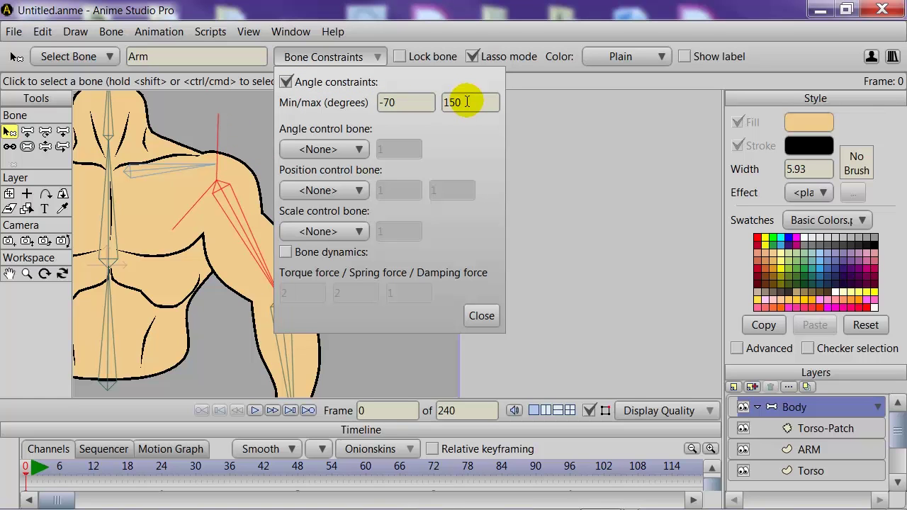
{"action": "left_click", "coordinate": [478, 317]}
- Test the constrained shoulder and arm movement by manipulating the Arm bone
{"action": "left_click_drag", "start_coordinate": [516, 309], "coordinate": [675, 325]}
{"action": "scroll", "coordinate": [695, 347], "scroll_direction": "down", "scroll_amount": 2}
{"action": "scroll", "coordinate": [364, 192], "scroll_direction": "down", "scroll_amount": 2}
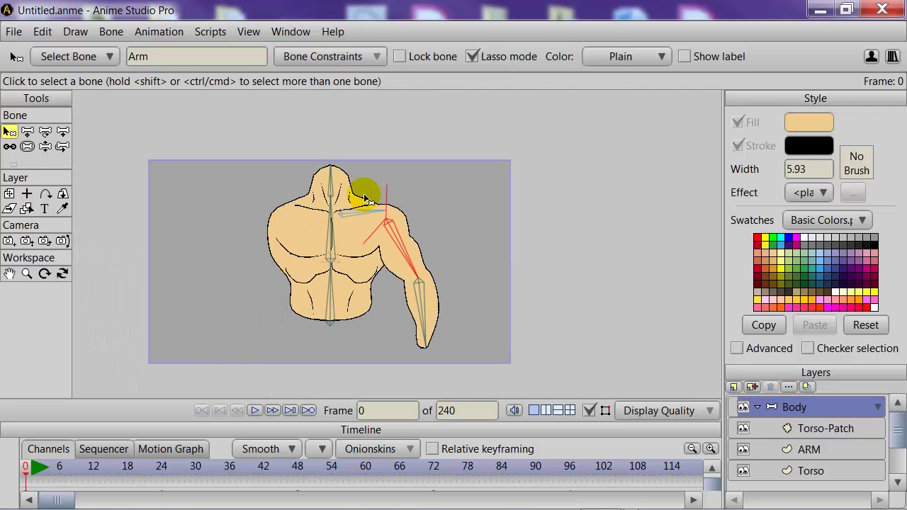
{"action": "left_click", "coordinate": [45, 146]}
{"action": "left_click_drag", "start_coordinate": [403, 248], "coordinate": [352, 263]}
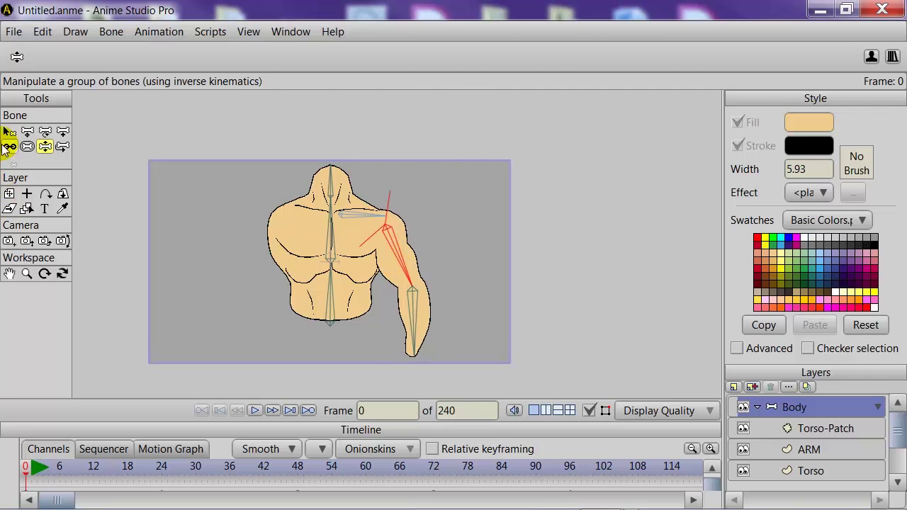
{"action": "left_click", "coordinate": [10, 132]}
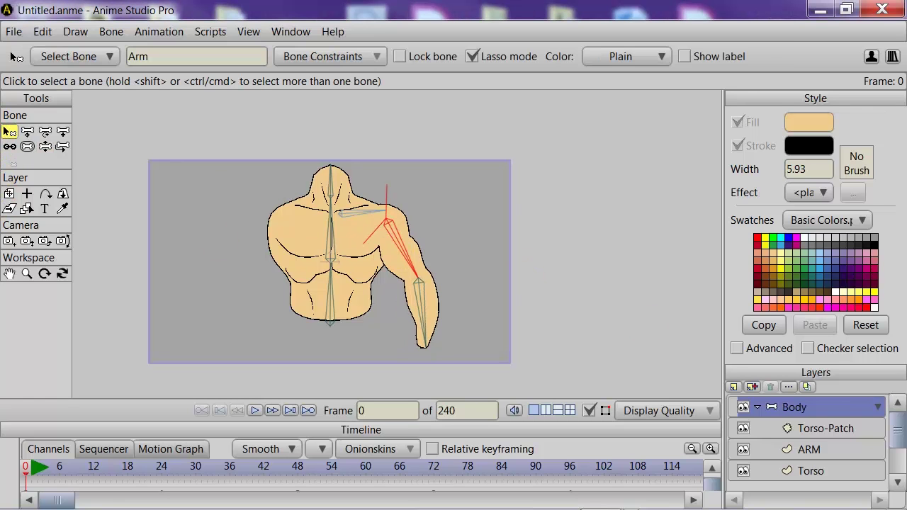
- Create a smart bone action named Arm for the upper arm bone
{"action": "left_click", "coordinate": [291, 31]}
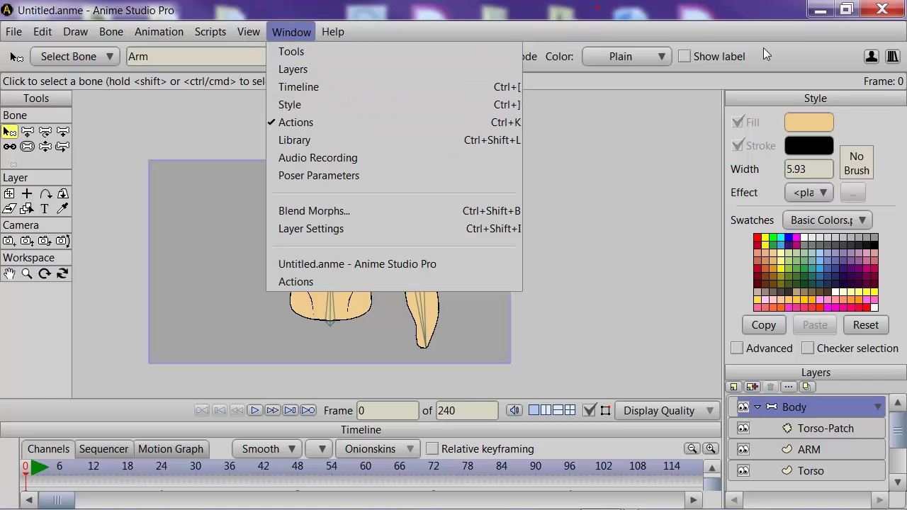
{"action": "left_click_drag", "start_coordinate": [906, 230], "coordinate": [642, 168]}
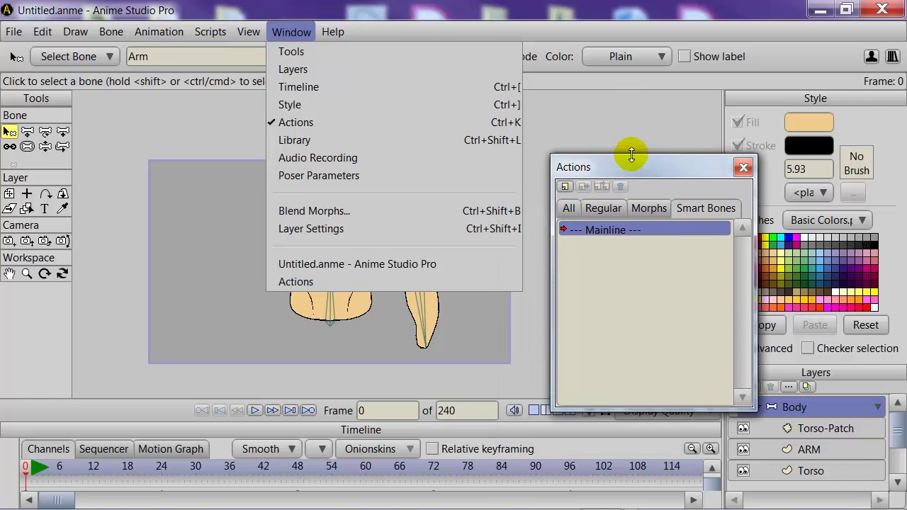
{"action": "left_click", "coordinate": [630, 151]}
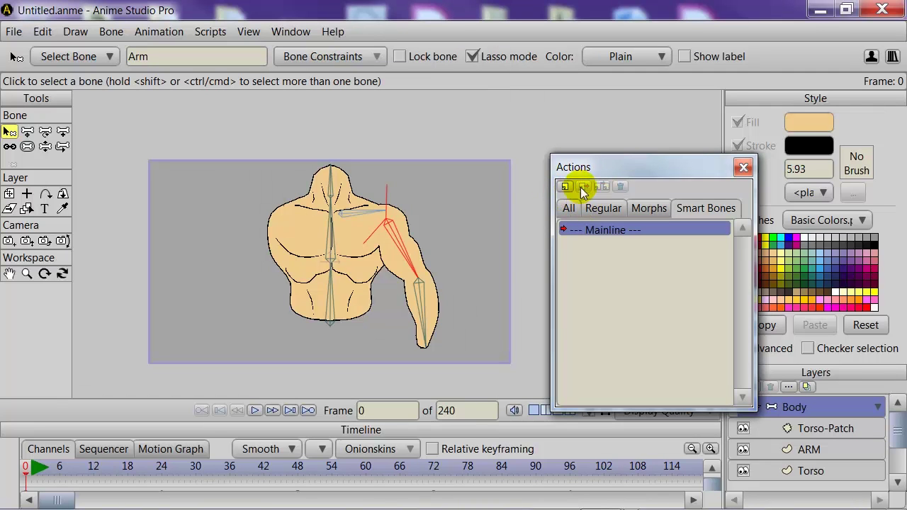
{"action": "left_click", "coordinate": [566, 187]}
{"action": "type", "text": "Arm"}
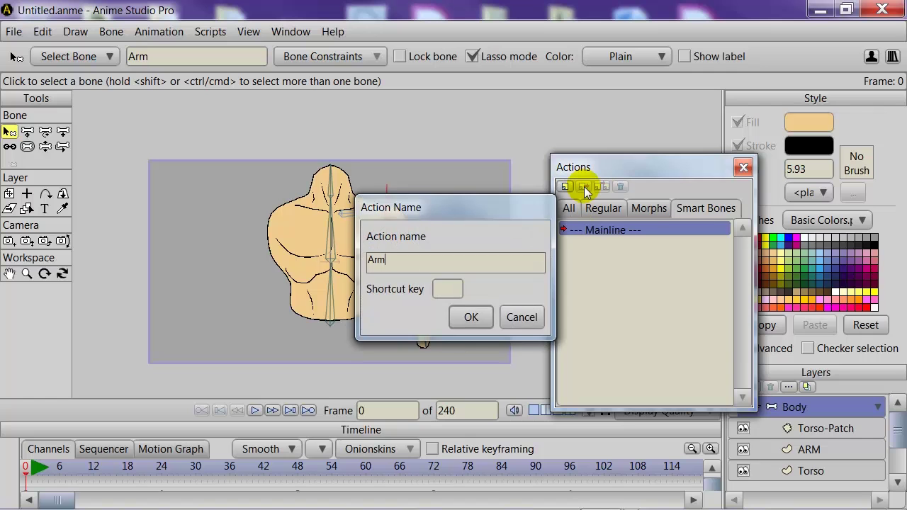
{"action": "key", "text": "Return"}
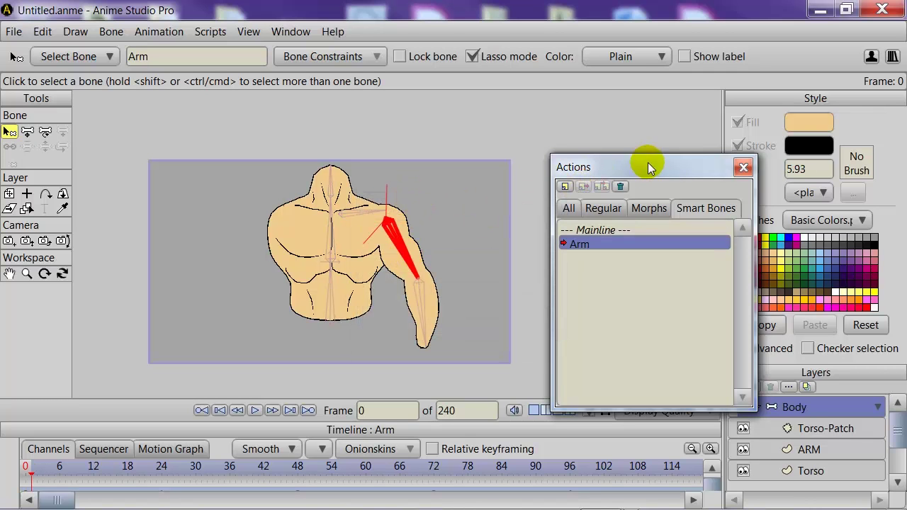
{"action": "key", "text": "ctrl+k"}
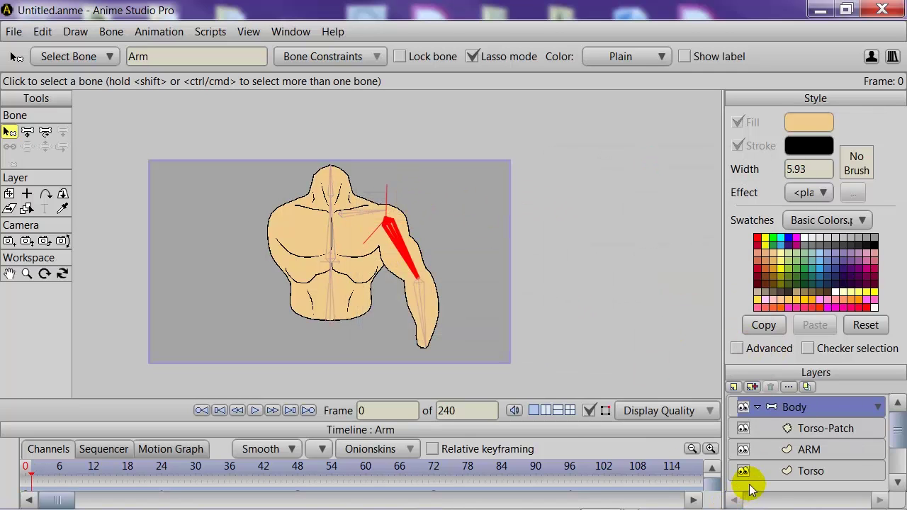
- Enlarge the timeline area and rotate the Arm bone upward to its limit at an angle of 443.7120 within the Arm action
{"action": "left_click_drag", "start_coordinate": [605, 428], "coordinate": [605, 382]}
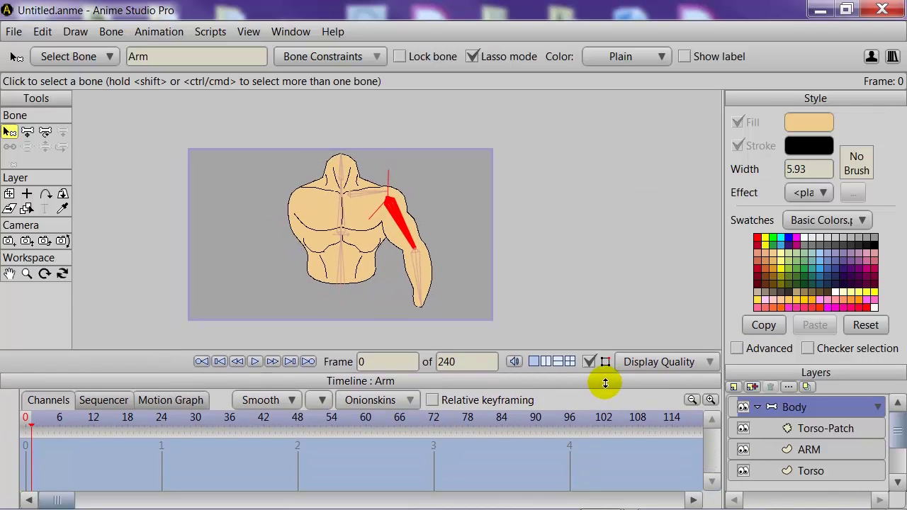
{"action": "left_click", "coordinate": [45, 132]}
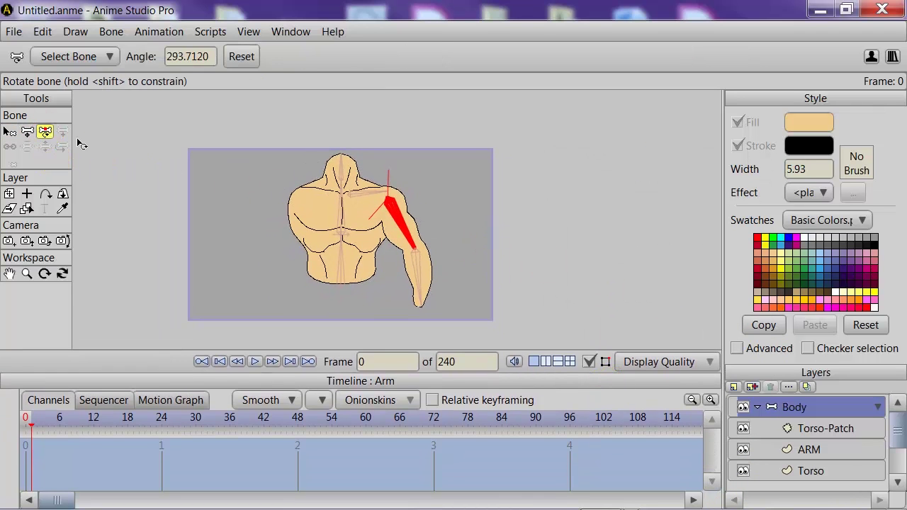
{"action": "left_click_drag", "start_coordinate": [413, 232], "coordinate": [368, 91]}
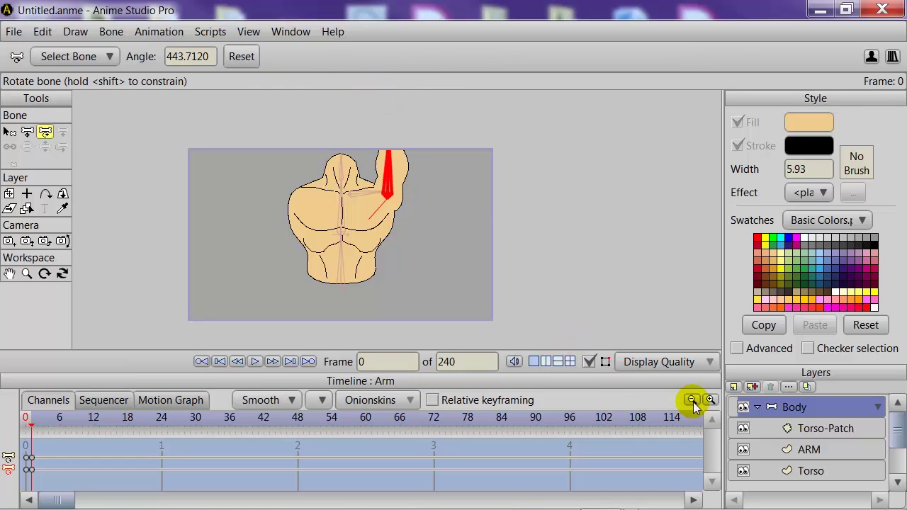
- Move the raised Arm bone slightly up and inward at the shoulder, to about X 0.4430, Y -0.0415
{"action": "left_click", "coordinate": [834, 478]}
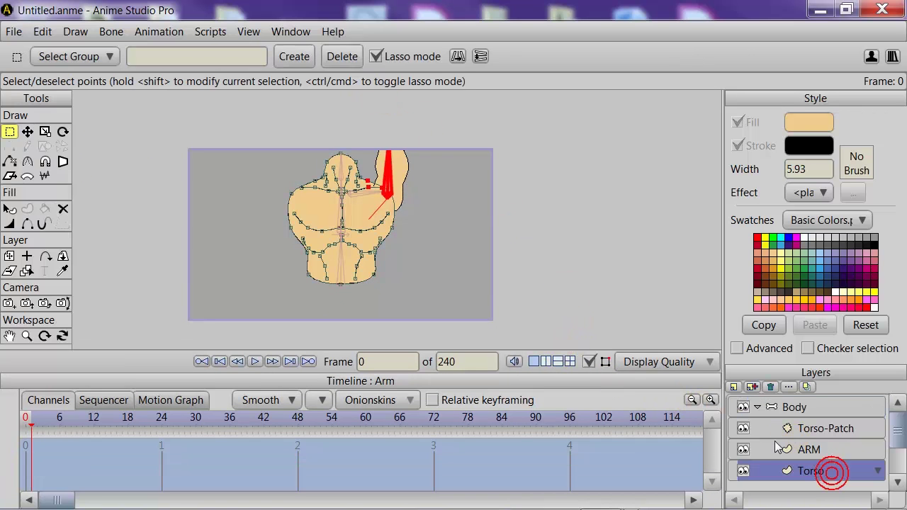
{"action": "scroll", "coordinate": [444, 205], "scroll_direction": "up", "scroll_amount": 3}
{"action": "left_click_drag", "start_coordinate": [464, 214], "coordinate": [479, 200]}
{"action": "scroll", "coordinate": [459, 277], "scroll_direction": "up", "scroll_amount": 1}
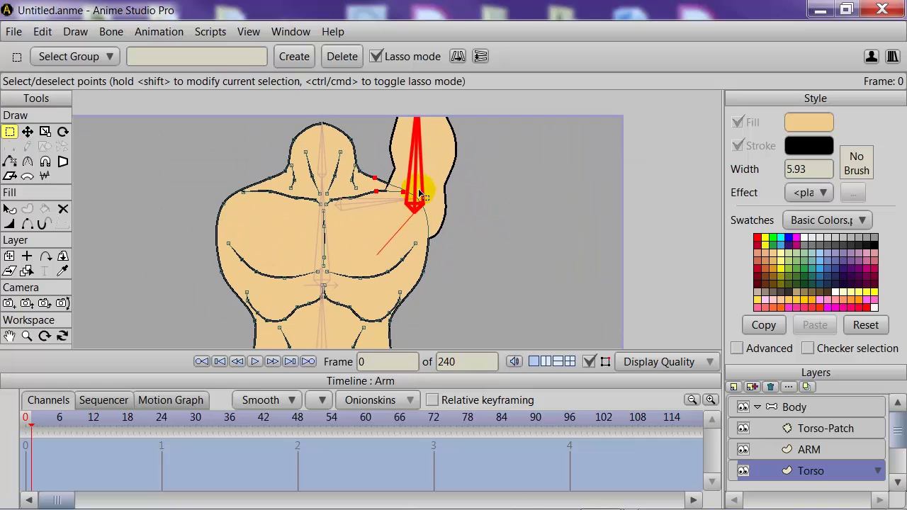
{"action": "left_click", "coordinate": [794, 408]}
{"action": "left_click", "coordinate": [794, 408]}
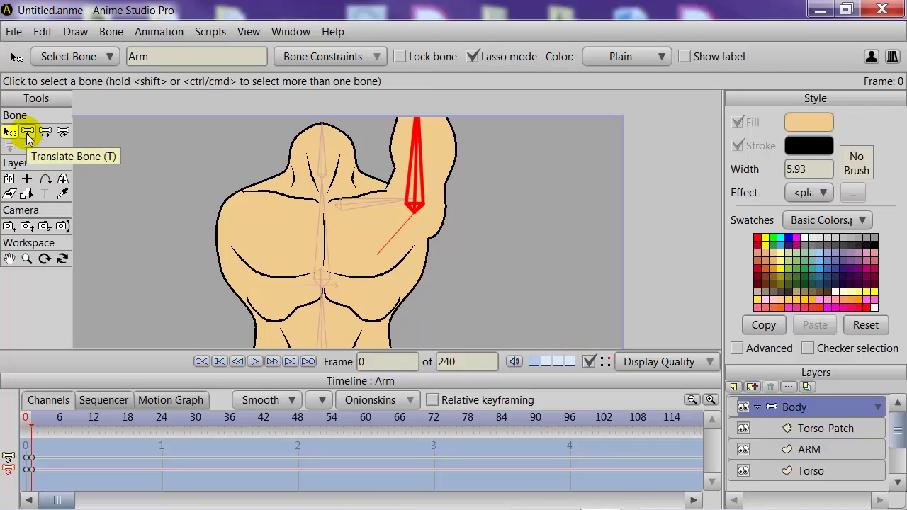
{"action": "left_click", "coordinate": [28, 135]}
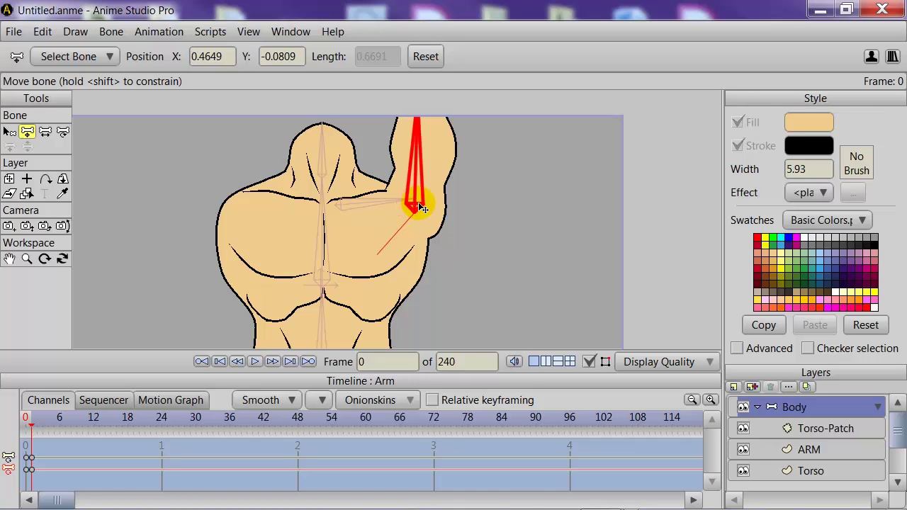
{"action": "left_click_drag", "start_coordinate": [416, 206], "coordinate": [410, 199]}
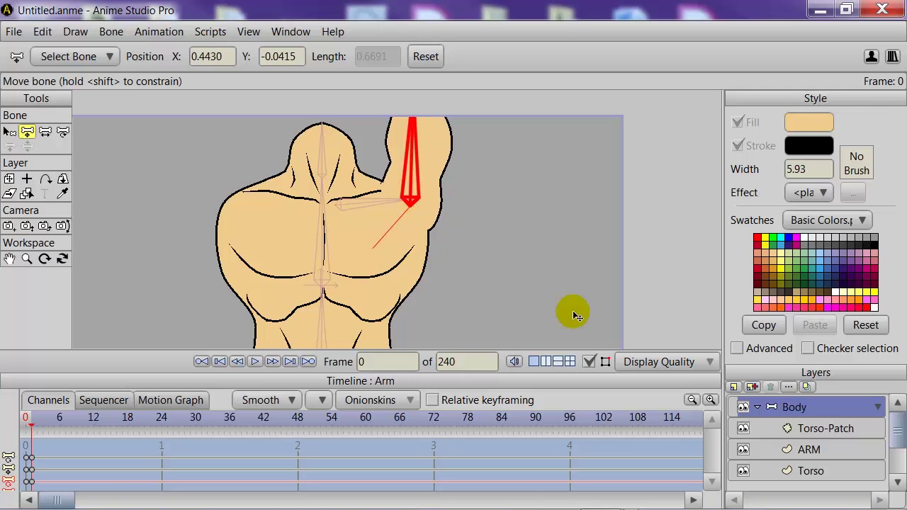
- On the Torso layer, reshape the pectoral line below the raised arm by moving its points upward, with the outer end at about X 0.4904, Y 0.3781
{"action": "left_click", "coordinate": [809, 473]}
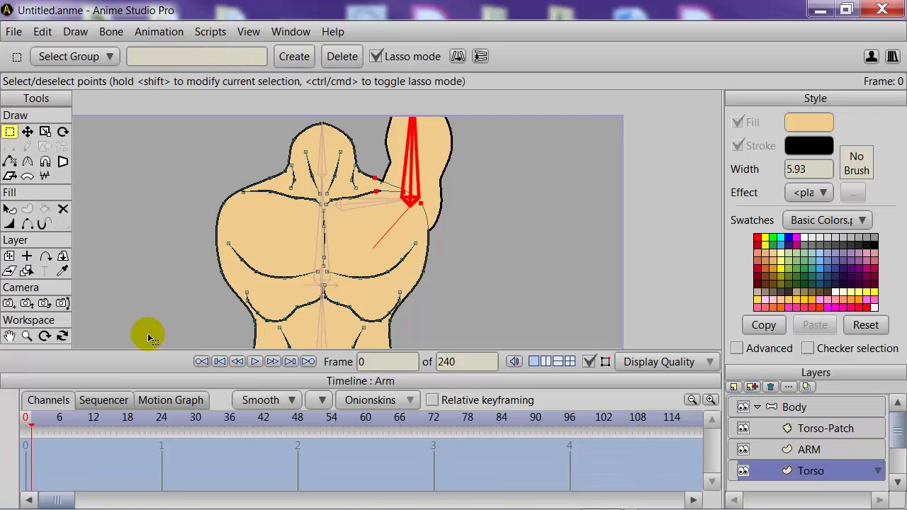
{"action": "left_click", "coordinate": [27, 131]}
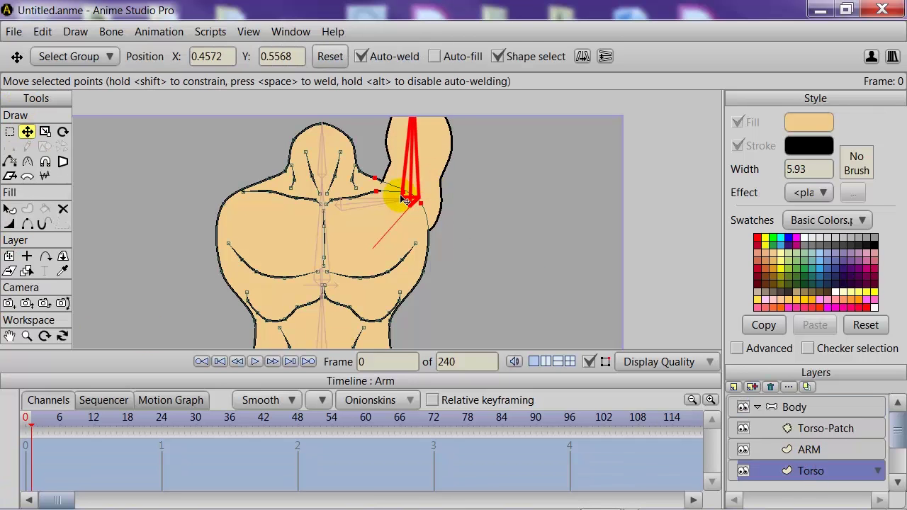
{"action": "scroll", "coordinate": [407, 211], "scroll_direction": "up", "scroll_amount": 1}
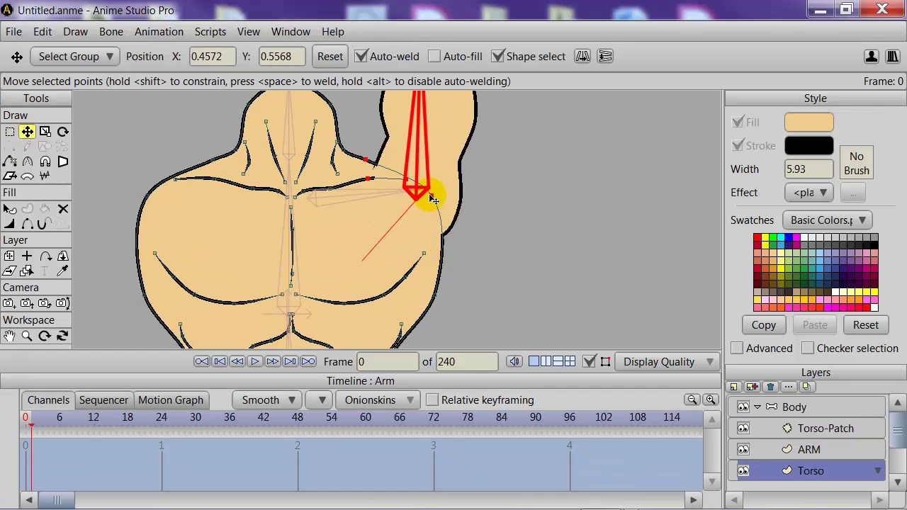
{"action": "left_click_drag", "start_coordinate": [422, 248], "coordinate": [409, 202]}
{"action": "left_click", "coordinate": [405, 278]}
{"action": "left_click_drag", "start_coordinate": [406, 278], "coordinate": [384, 276]}
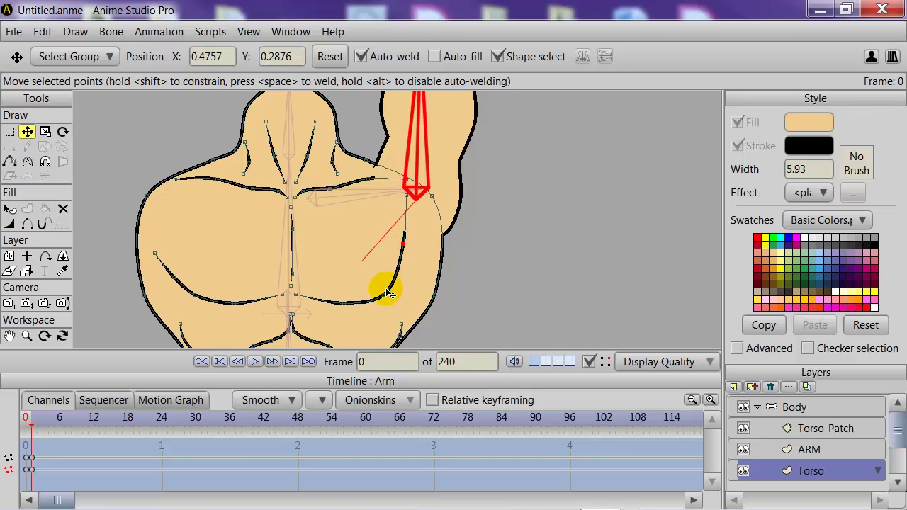
{"action": "left_click", "coordinate": [341, 307]}
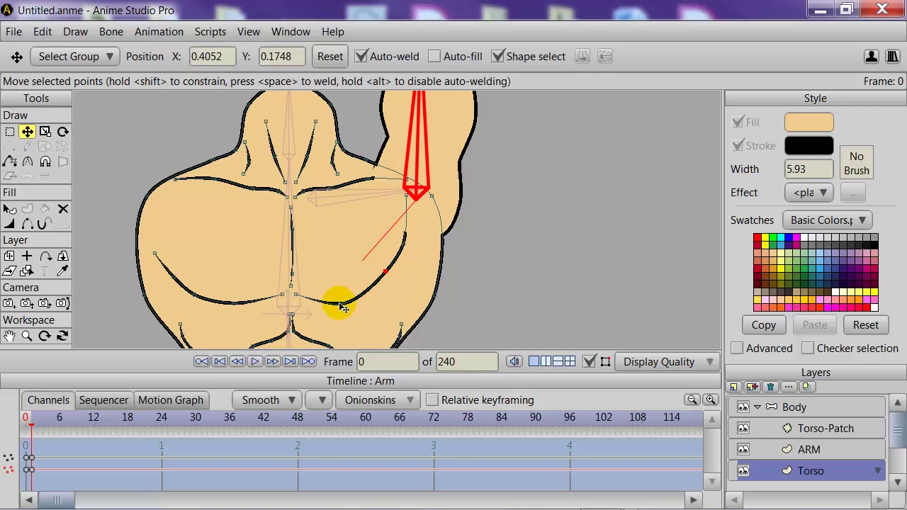
{"action": "left_click_drag", "start_coordinate": [342, 305], "coordinate": [343, 302]}
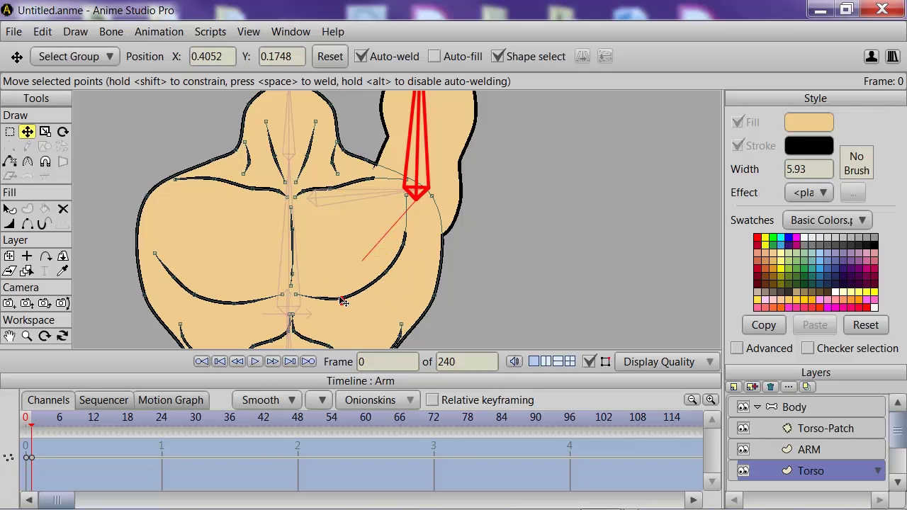
{"action": "left_click", "coordinate": [402, 248]}
{"action": "left_click_drag", "start_coordinate": [405, 245], "coordinate": [412, 190]}
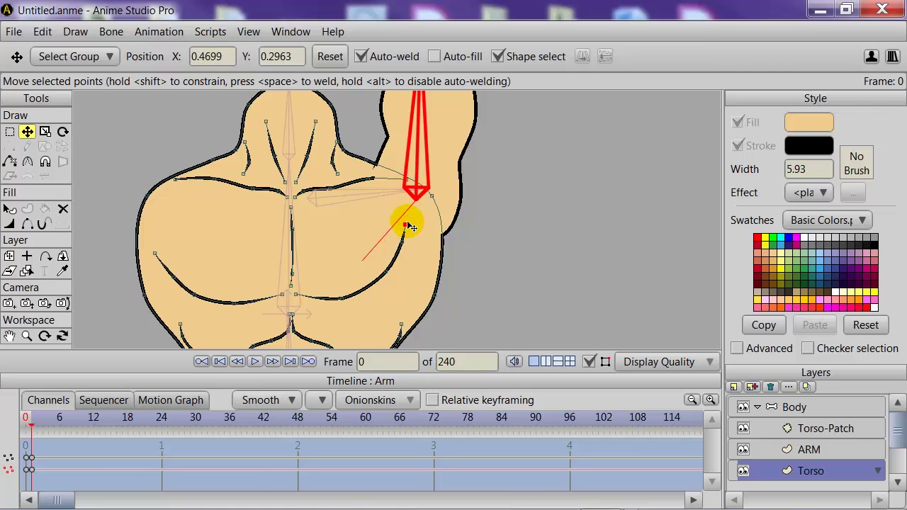
{"action": "left_click_drag", "start_coordinate": [408, 224], "coordinate": [410, 220]}
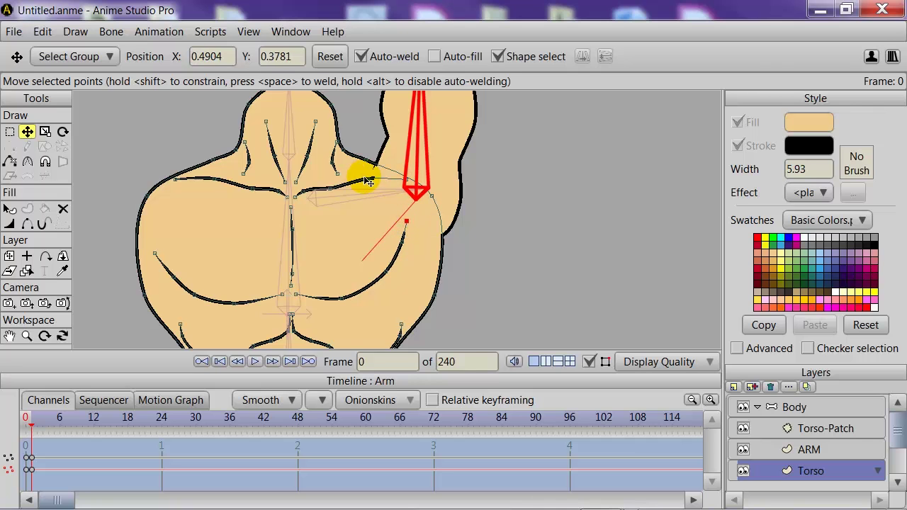
- Pull the collarbone line's outer points up and inward to the raised shoulder, and adjust the adjacent points of the shoulder outline and neck muscle line
{"action": "left_click", "coordinate": [370, 179]}
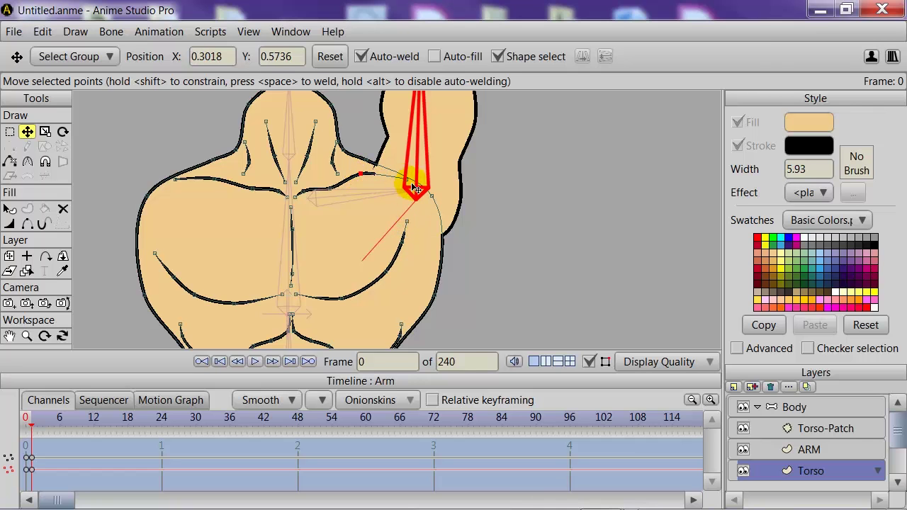
{"action": "left_click_drag", "start_coordinate": [408, 180], "coordinate": [393, 192]}
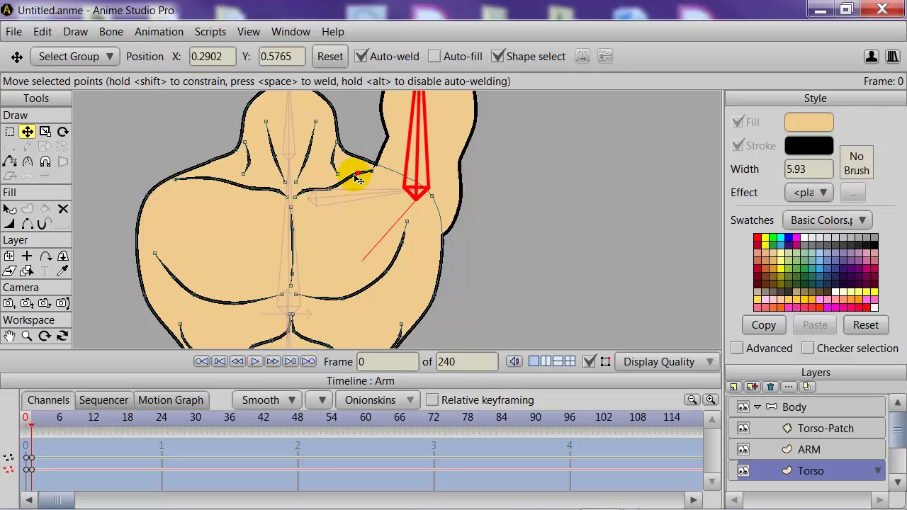
{"action": "left_click_drag", "start_coordinate": [329, 189], "coordinate": [328, 188]}
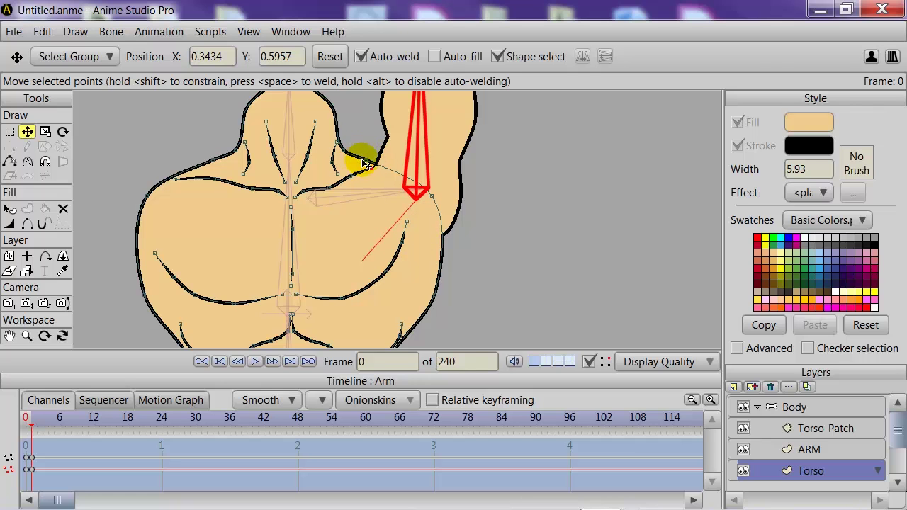
{"action": "left_click", "coordinate": [369, 163]}
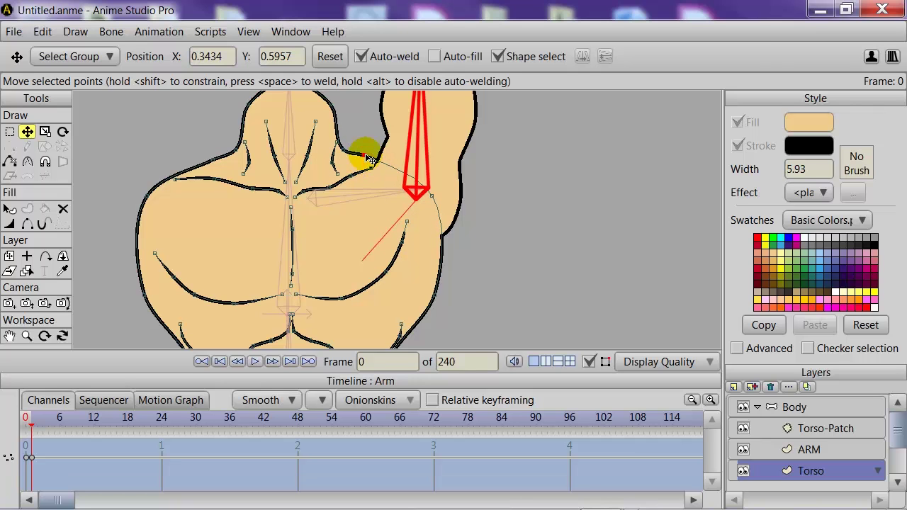
{"action": "left_click_drag", "start_coordinate": [368, 160], "coordinate": [343, 156]}
{"action": "left_click", "coordinate": [336, 162]}
- Nudge the points of the rib and abdominal lines slightly upward on the raised-arm side of the torso
{"action": "left_click_drag", "start_coordinate": [484, 250], "coordinate": [497, 194]}
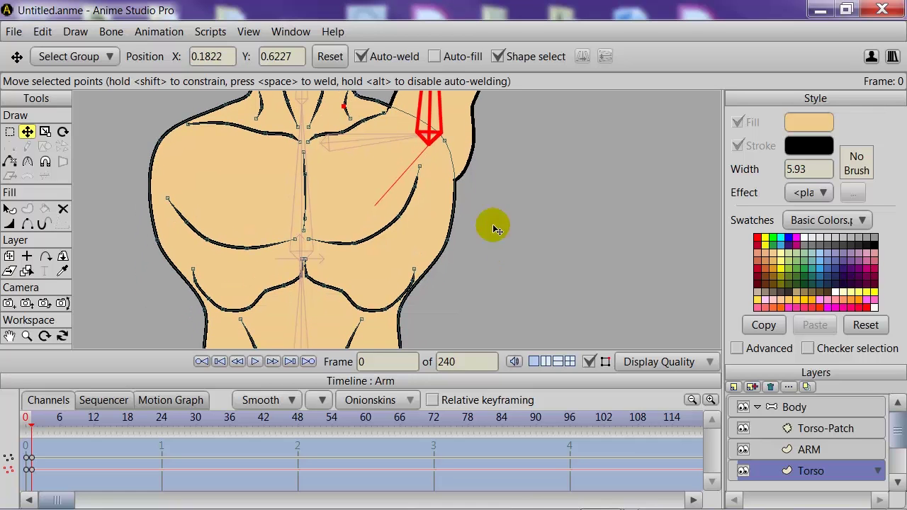
{"action": "left_click", "coordinate": [412, 270]}
{"action": "left_click_drag", "start_coordinate": [411, 275], "coordinate": [363, 331]}
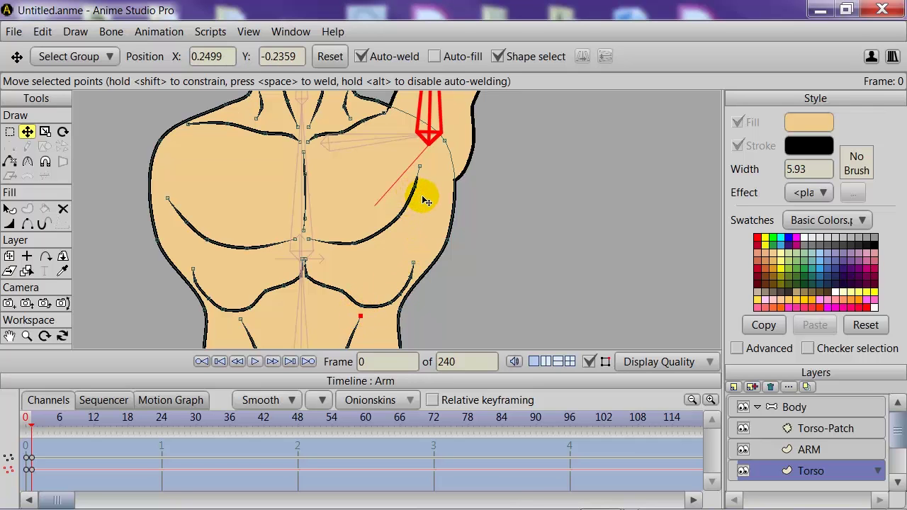
- On the ARM layer, move the underarm outline points inward, to about X 0.6122, Y 0.3355 at the armpit and X 0.6790, Y 0.4559 just above it
{"action": "scroll", "coordinate": [442, 216], "scroll_direction": "down", "scroll_amount": 2}
{"action": "left_click", "coordinate": [788, 454]}
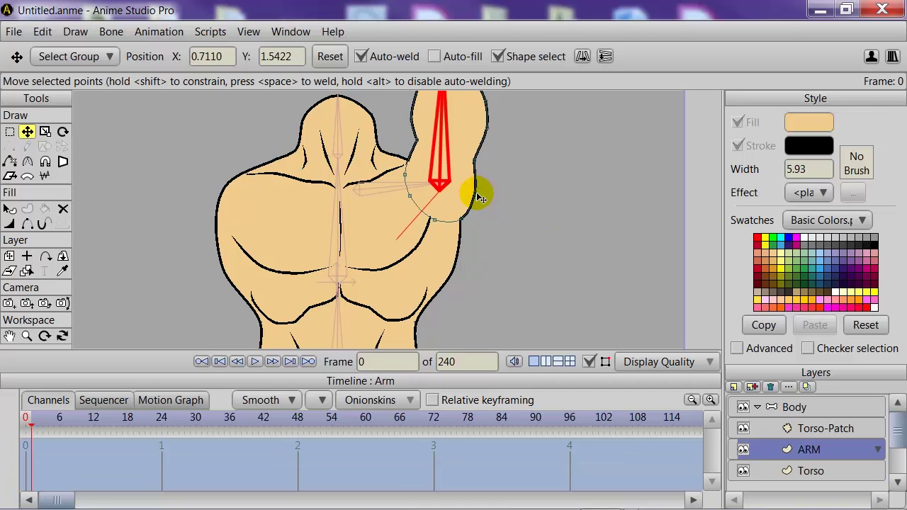
{"action": "left_click_drag", "start_coordinate": [479, 199], "coordinate": [479, 196]}
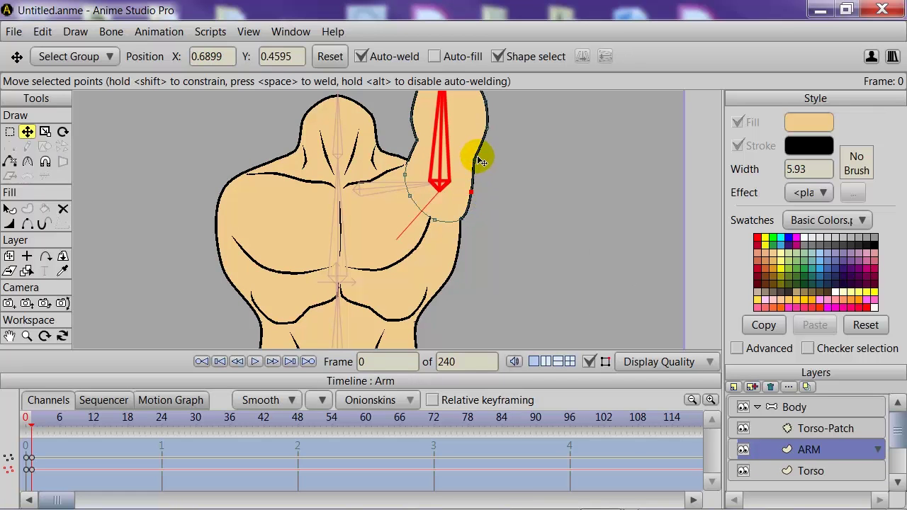
{"action": "left_click_drag", "start_coordinate": [478, 164], "coordinate": [457, 216]}
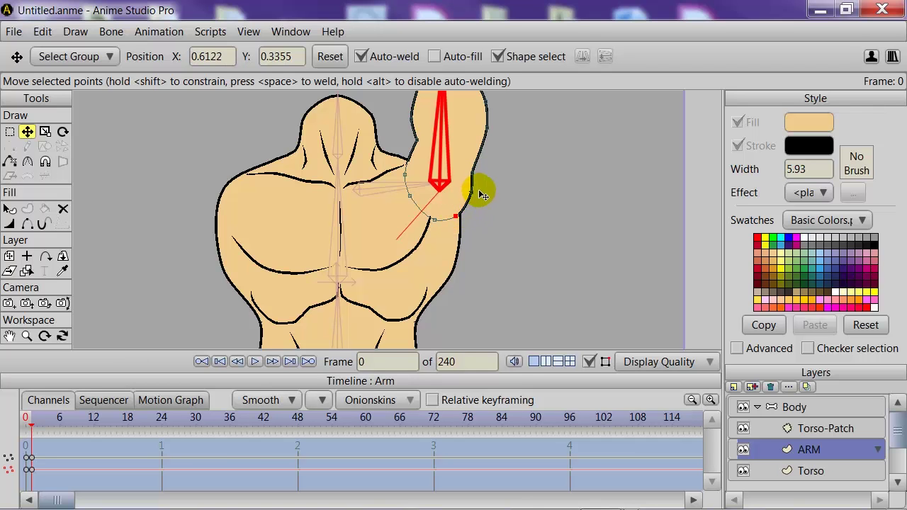
{"action": "left_click", "coordinate": [472, 192]}
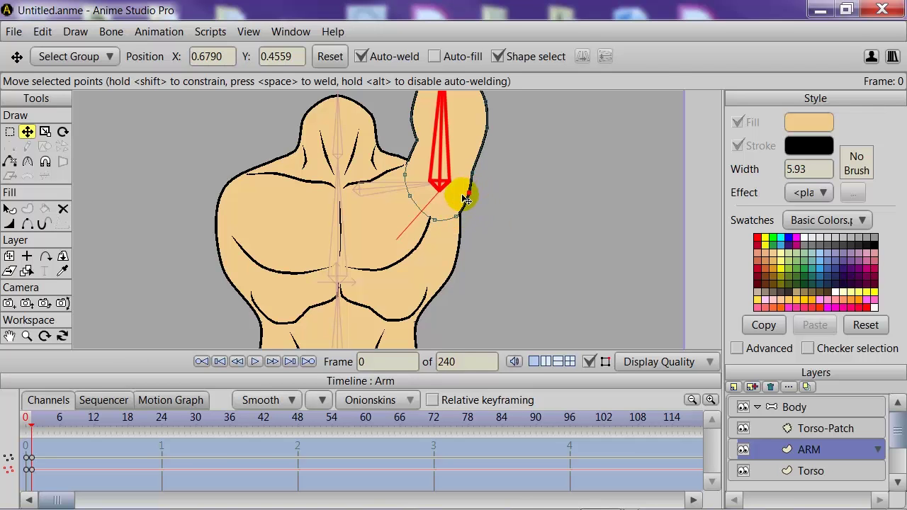
- Switch from the Arm action to the Mainline timeline and close the Actions window
{"action": "scroll", "coordinate": [532, 251], "scroll_direction": "down", "scroll_amount": 5}
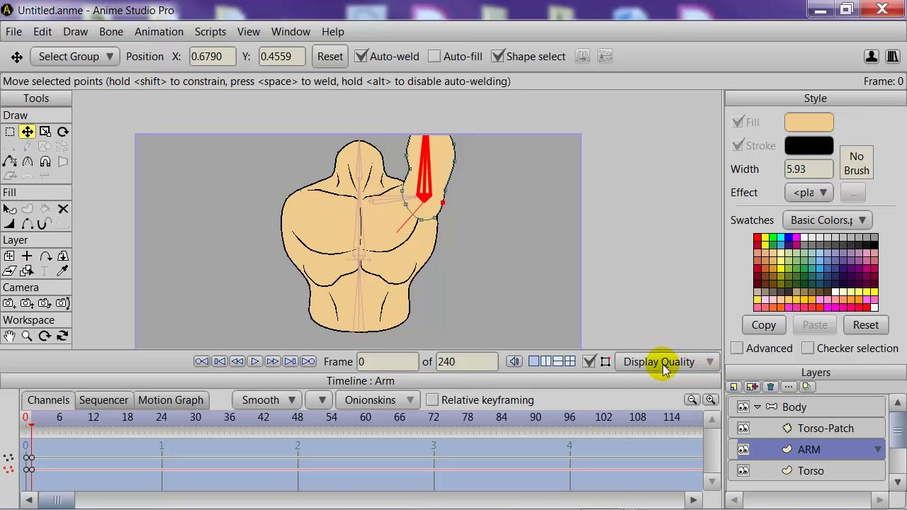
{"action": "left_click_drag", "start_coordinate": [638, 509], "coordinate": [573, 213]}
{"action": "double_click", "coordinate": [558, 276]}
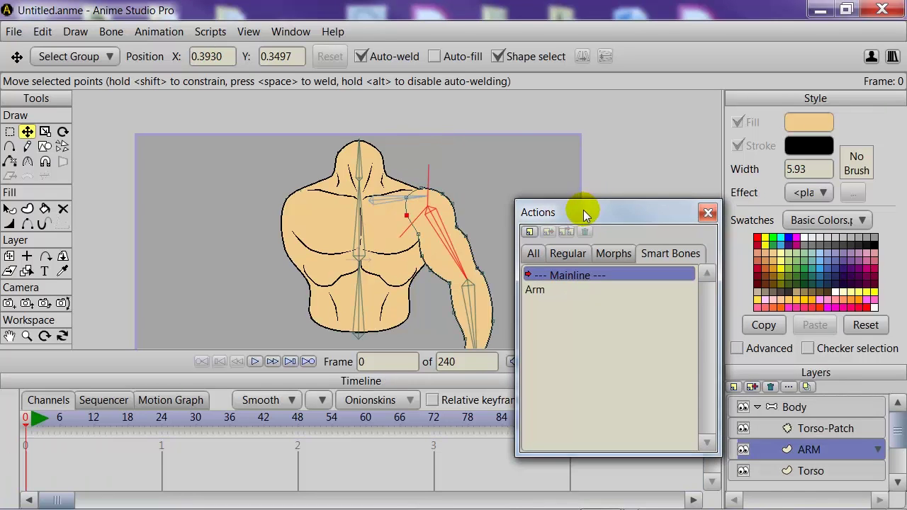
{"action": "key", "text": "ctrl+shift+a"}
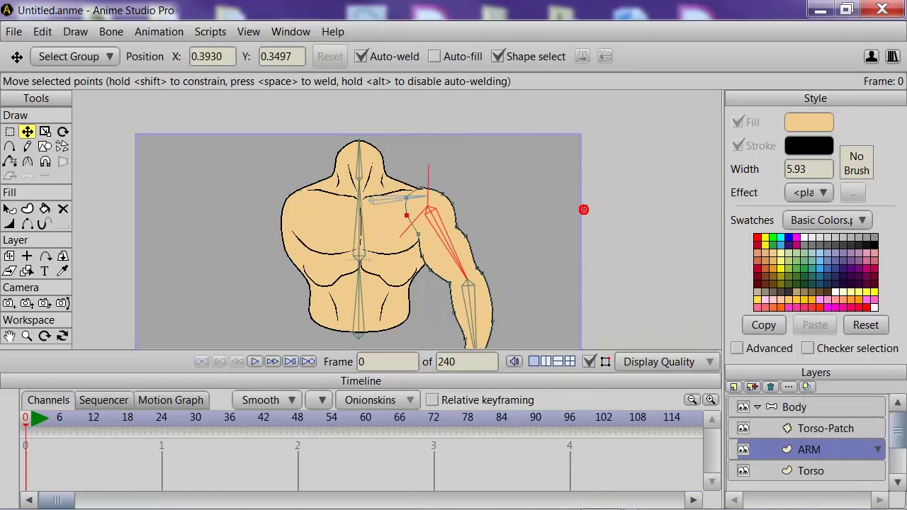
- Test the corrected shoulder at frame 0 by manipulating the arm bones of the Body layer, with the canvas area enlarged
{"action": "left_click", "coordinate": [807, 405]}
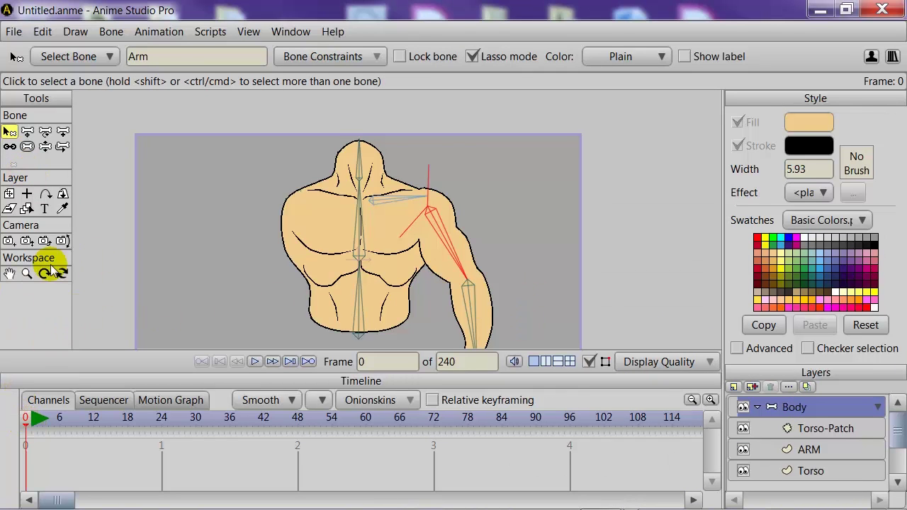
{"action": "left_click", "coordinate": [45, 146]}
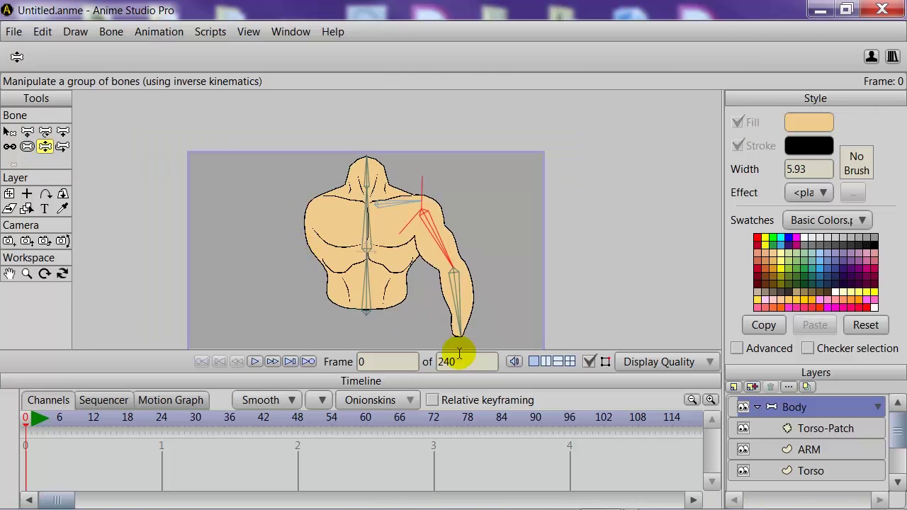
{"action": "left_click_drag", "start_coordinate": [512, 376], "coordinate": [516, 426]}
{"action": "left_click_drag", "start_coordinate": [535, 354], "coordinate": [528, 305]}
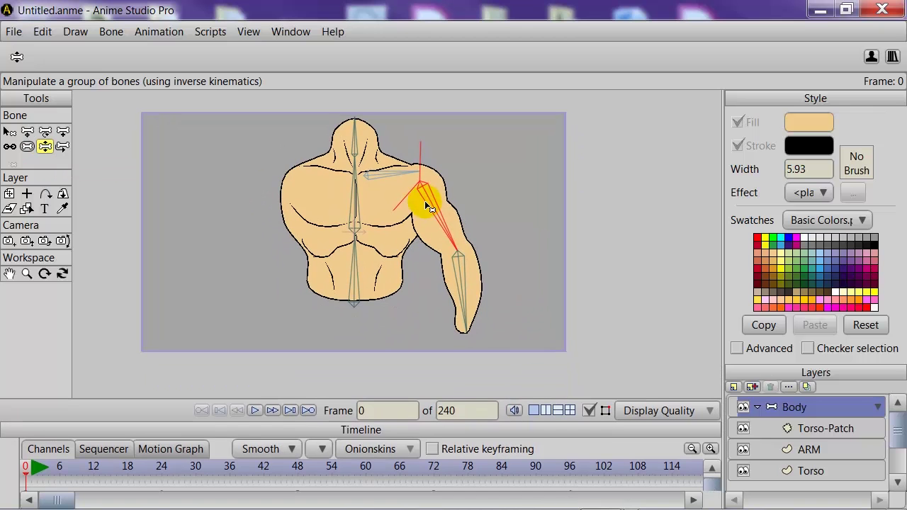
{"action": "left_click_drag", "start_coordinate": [426, 204], "coordinate": [459, 182]}
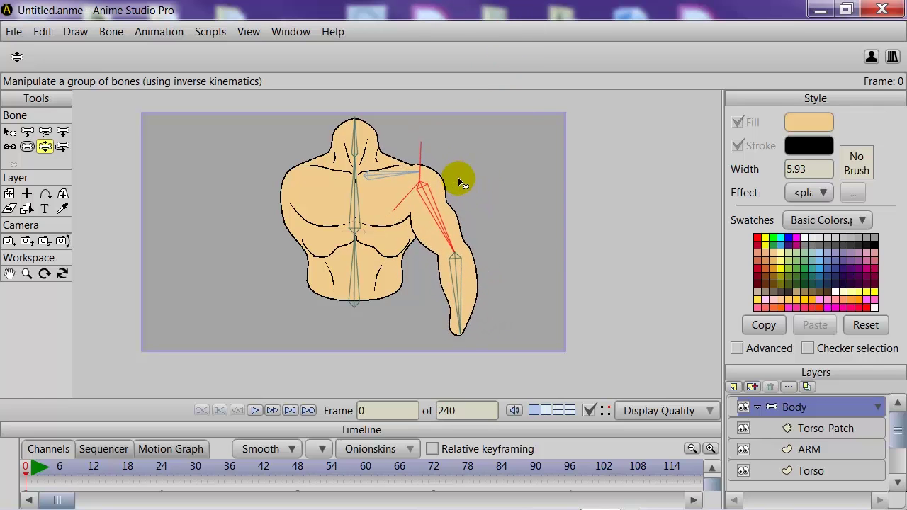
- Test the arm at frame 1 by rotating the Arm bone and manipulating the arm's bone chain
{"action": "left_click", "coordinate": [31, 476]}
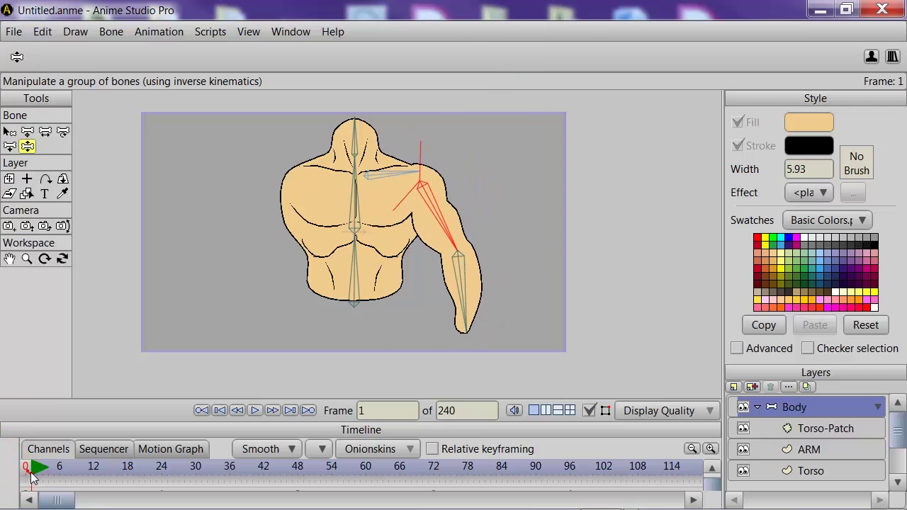
{"action": "left_click", "coordinate": [63, 132]}
{"action": "mouse_move", "coordinate": [435, 208]}
{"action": "left_mouse_down"}
{"action": "mouse_move", "coordinate": [468, 167]}
{"action": "mouse_move", "coordinate": [471, 144]}
{"action": "mouse_move", "coordinate": [458, 235]}
{"action": "mouse_move", "coordinate": [488, 121]}
{"action": "mouse_move", "coordinate": [461, 232]}
{"action": "mouse_move", "coordinate": [469, 141]}
{"action": "mouse_move", "coordinate": [467, 227]}
{"action": "mouse_move", "coordinate": [471, 154]}
{"action": "mouse_move", "coordinate": [464, 217]}
{"action": "mouse_move", "coordinate": [449, 106]}
{"action": "mouse_move", "coordinate": [469, 146]}
{"action": "mouse_move", "coordinate": [478, 248]}
{"action": "mouse_move", "coordinate": [460, 272]}
{"action": "mouse_move", "coordinate": [492, 142]}
{"action": "mouse_move", "coordinate": [437, 56]}
{"action": "mouse_move", "coordinate": [503, 208]}
{"action": "mouse_move", "coordinate": [449, 265]}
{"action": "mouse_move", "coordinate": [461, 278]}
{"action": "mouse_move", "coordinate": [370, 279]}
{"action": "mouse_move", "coordinate": [441, 284]}
{"action": "mouse_move", "coordinate": [518, 244]}
{"action": "mouse_move", "coordinate": [463, 97]}
{"action": "mouse_move", "coordinate": [405, 80]}
{"action": "mouse_move", "coordinate": [488, 153]}
{"action": "mouse_move", "coordinate": [476, 240]}
{"action": "mouse_move", "coordinate": [453, 252]}
{"action": "mouse_move", "coordinate": [486, 203]}
{"action": "mouse_move", "coordinate": [446, 107]}
{"action": "mouse_move", "coordinate": [435, 111]}
{"action": "mouse_move", "coordinate": [458, 212]}
{"action": "mouse_move", "coordinate": [435, 262]}
{"action": "left_mouse_up"}
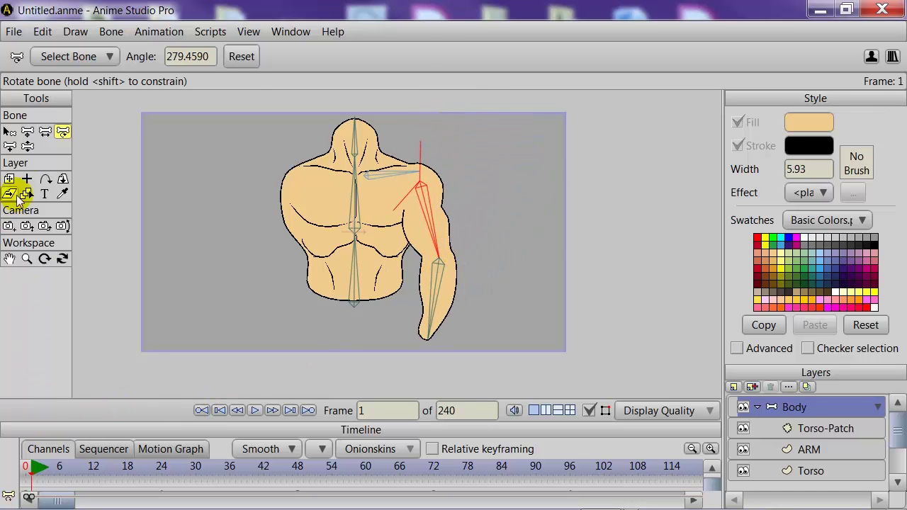
{"action": "left_click", "coordinate": [27, 146]}
{"action": "mouse_move", "coordinate": [423, 228]}
{"action": "left_mouse_down"}
{"action": "mouse_move", "coordinate": [457, 152]}
{"action": "mouse_move", "coordinate": [418, 52]}
{"action": "mouse_move", "coordinate": [402, 44]}
{"action": "mouse_move", "coordinate": [502, 144]}
{"action": "mouse_move", "coordinate": [494, 165]}
{"action": "mouse_move", "coordinate": [397, 24]}
{"action": "mouse_move", "coordinate": [436, 44]}
{"action": "mouse_move", "coordinate": [496, 177]}
{"action": "mouse_move", "coordinate": [490, 192]}
{"action": "mouse_move", "coordinate": [470, 176]}
{"action": "mouse_move", "coordinate": [457, 284]}
{"action": "left_mouse_up"}
- Reopen the Arm action and move the Torso layer's side outline and nearby rib line points inward below the raised arm
{"action": "left_click_drag", "start_coordinate": [906, 258], "coordinate": [547, 140]}
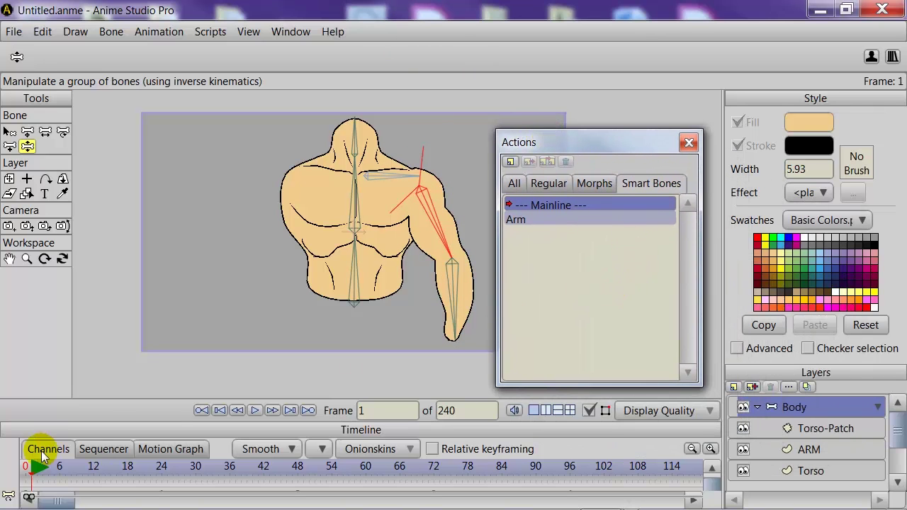
{"action": "double_click", "coordinate": [511, 220]}
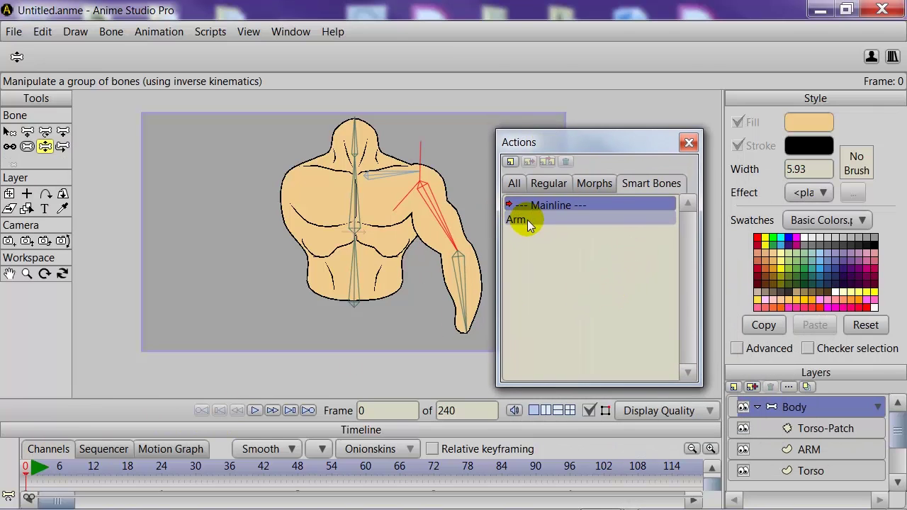
{"action": "double_click", "coordinate": [526, 219]}
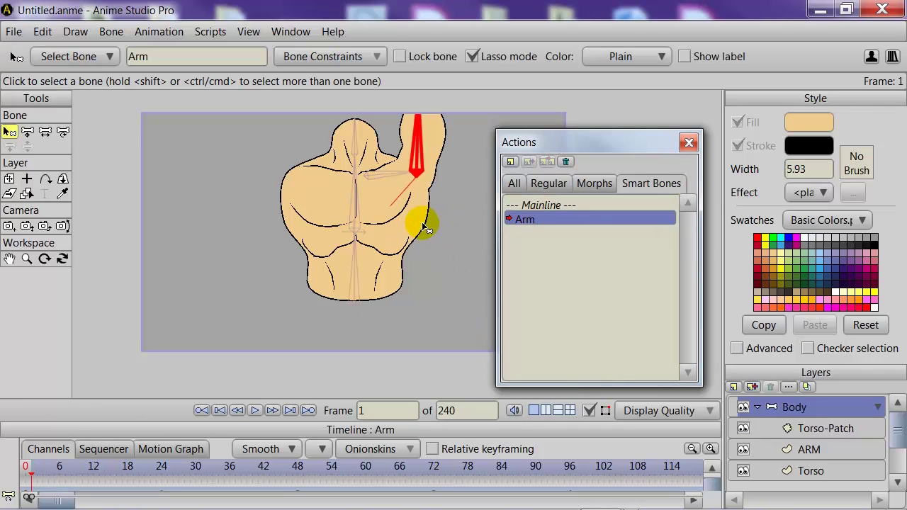
{"action": "left_click", "coordinate": [810, 470]}
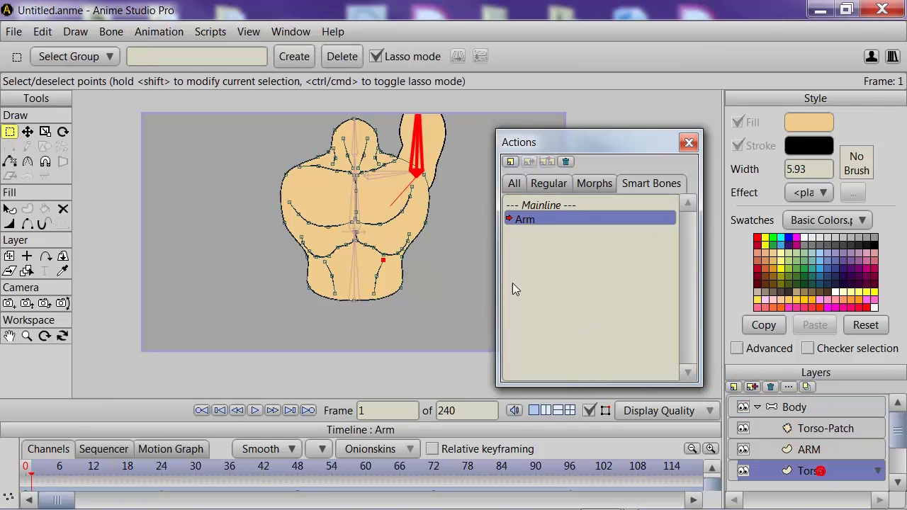
{"action": "double_click", "coordinate": [420, 234]}
{"action": "left_click", "coordinate": [26, 133]}
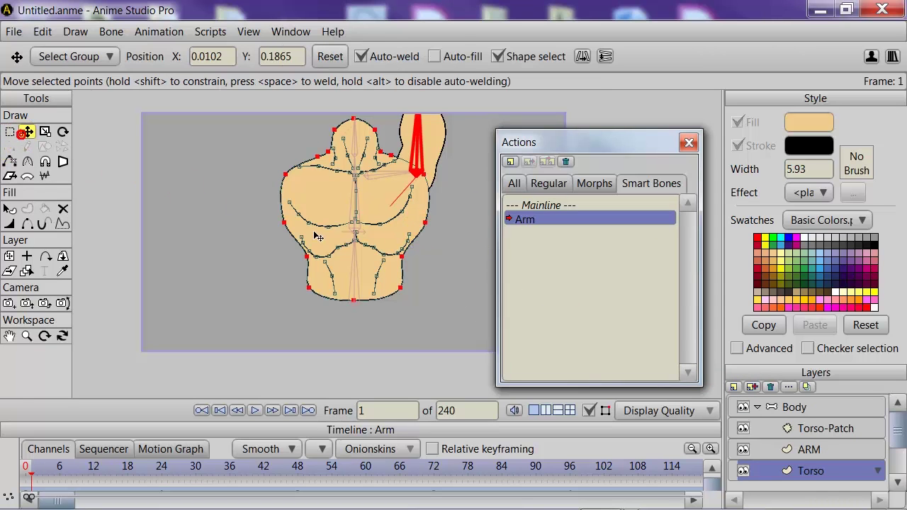
{"action": "scroll", "coordinate": [319, 236], "scroll_direction": "up", "scroll_amount": 2}
{"action": "left_click", "coordinate": [440, 213]}
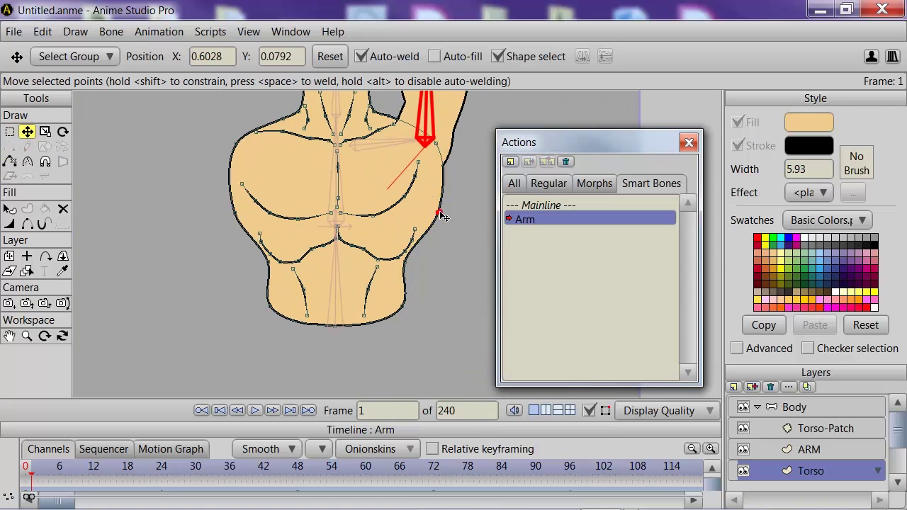
{"action": "left_click_drag", "start_coordinate": [443, 207], "coordinate": [440, 189]}
{"action": "left_click", "coordinate": [406, 253]}
{"action": "mouse_move", "coordinate": [414, 240]}
{"action": "left_mouse_down"}
{"action": "mouse_move", "coordinate": [413, 228]}
{"action": "mouse_move", "coordinate": [405, 249]}
{"action": "left_mouse_up"}
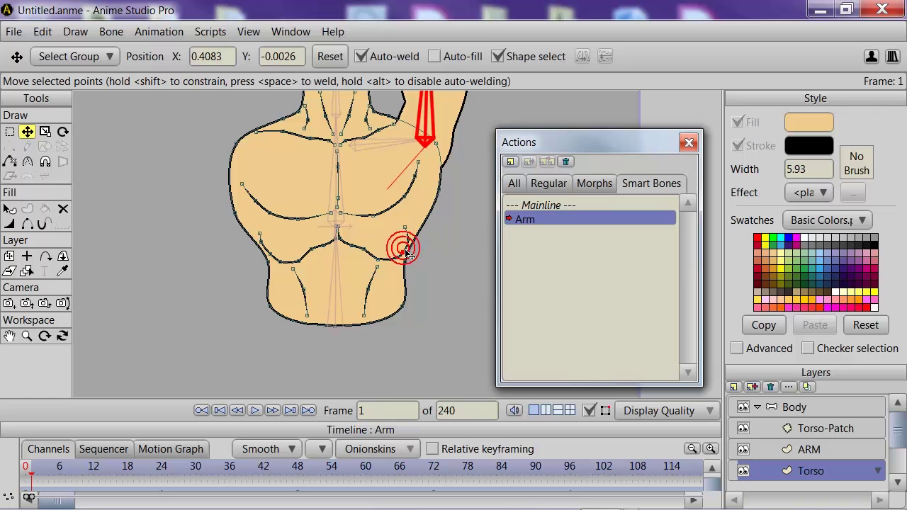
- Return to the Mainline timeline from the Arm action and close the Actions window
{"action": "double_click", "coordinate": [543, 205]}
{"action": "left_click_drag", "start_coordinate": [560, 142], "coordinate": [657, 165]}
{"action": "left_click", "coordinate": [705, 147]}
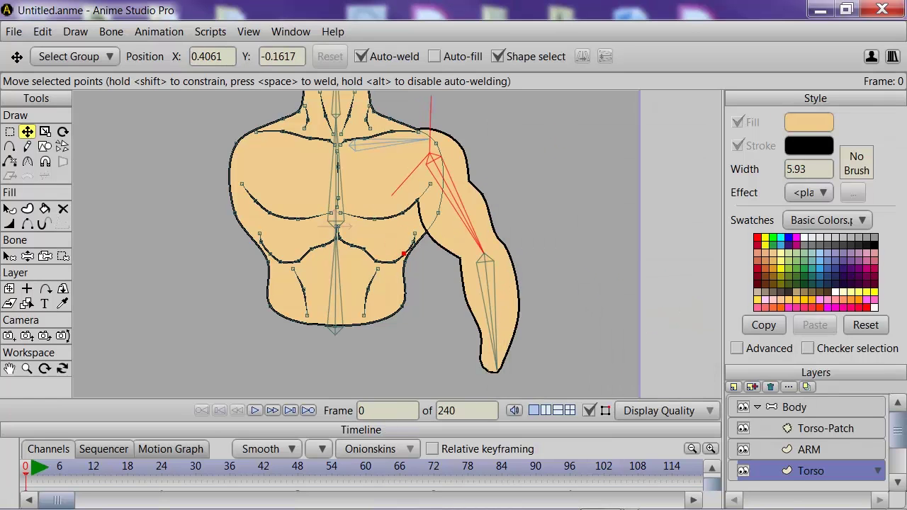
- Hide the bone overlay and test the arm movement by manipulating the Body layer's bones at frame 0
{"action": "left_click", "coordinate": [770, 406]}
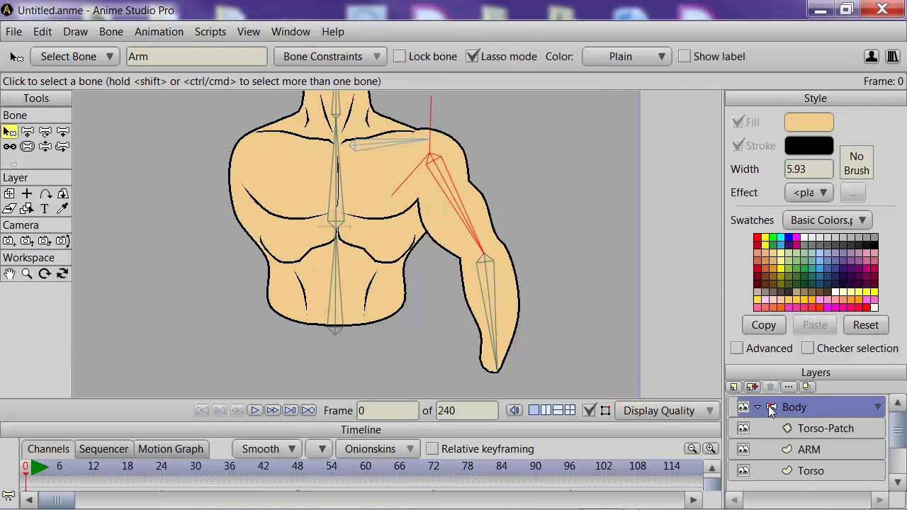
{"action": "left_click_drag", "start_coordinate": [179, 424], "coordinate": [178, 389]}
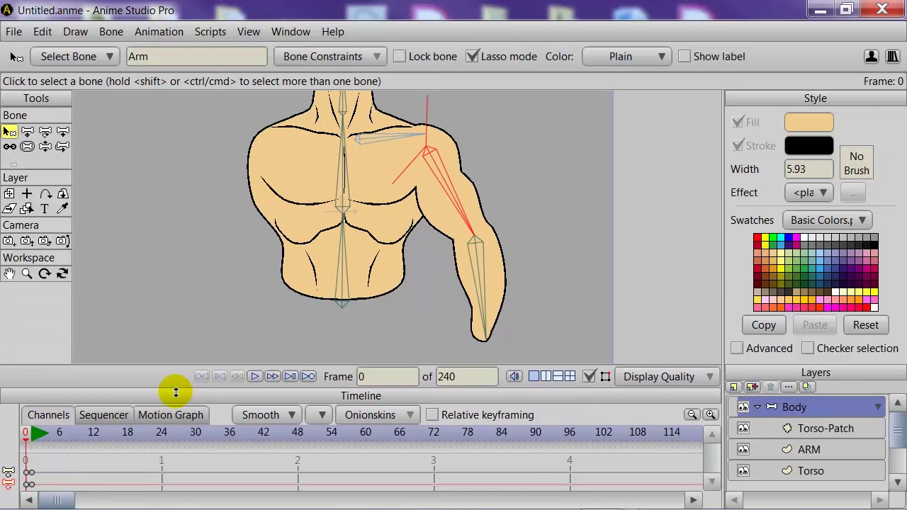
{"action": "left_click", "coordinate": [590, 377]}
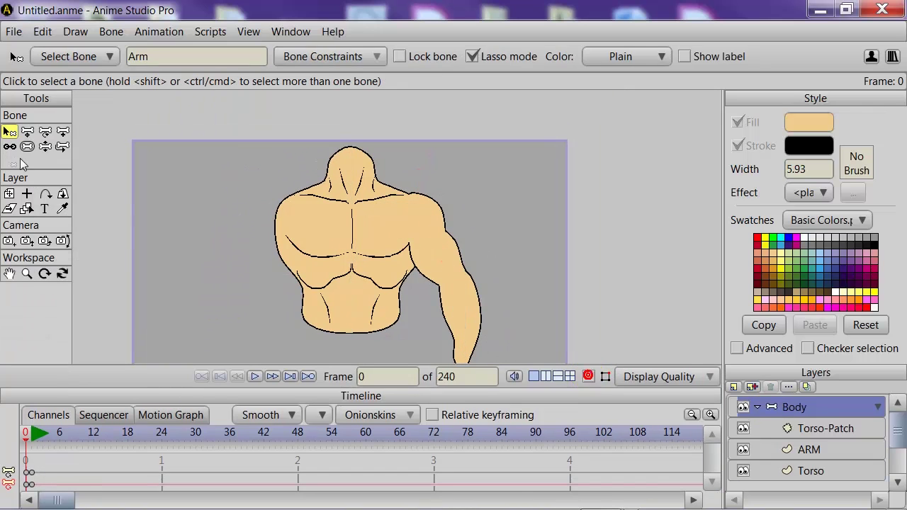
{"action": "left_click", "coordinate": [45, 145]}
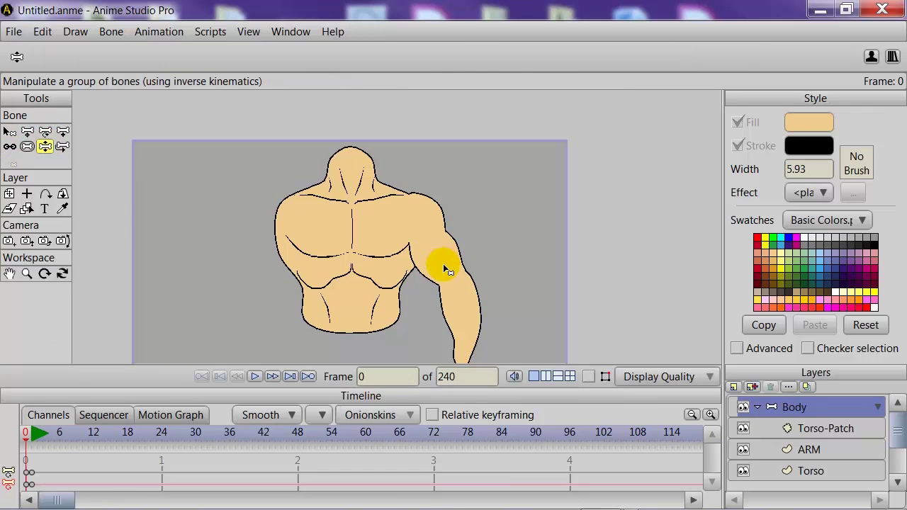
{"action": "left_click_drag", "start_coordinate": [453, 298], "coordinate": [444, 227]}
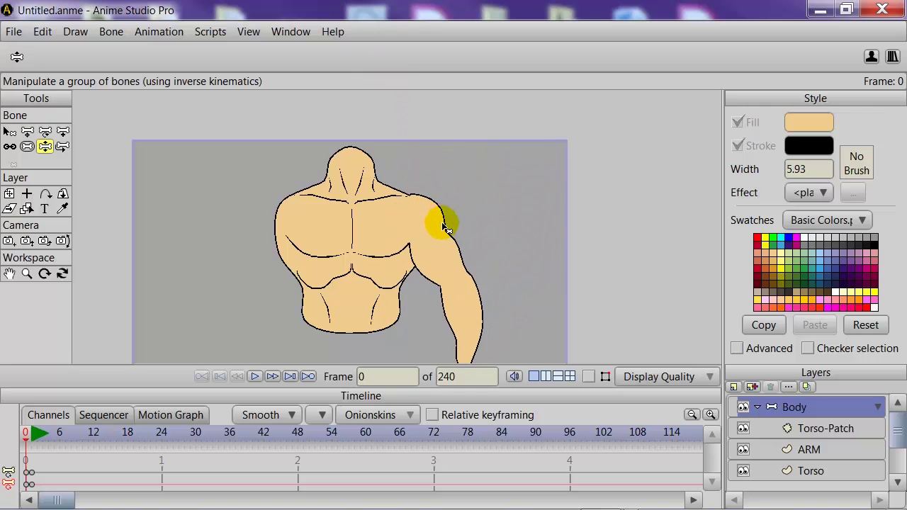